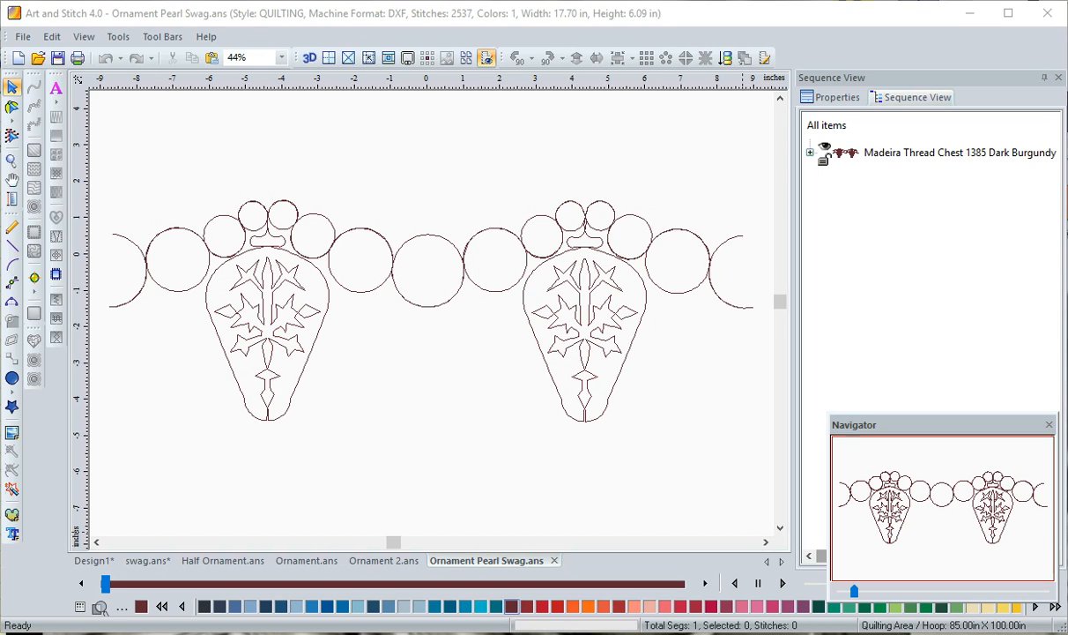
Insert the swag artwork from the library's My Shapes folder into the empty Design1 design
{"action": "left_click", "coordinate": [88, 562]}
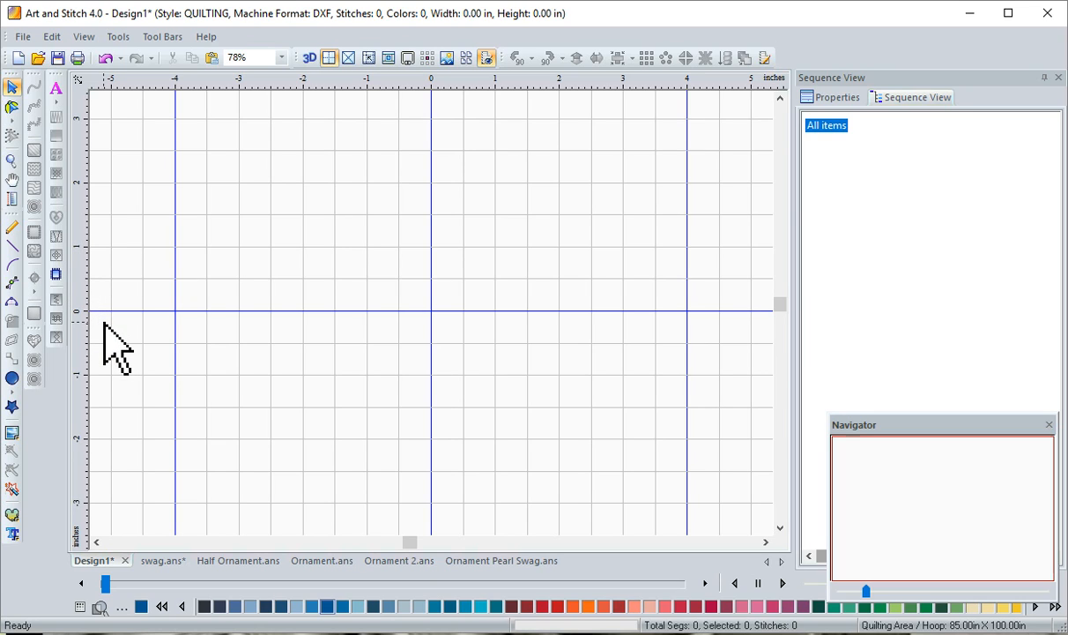
{"action": "left_click", "coordinate": [12, 407]}
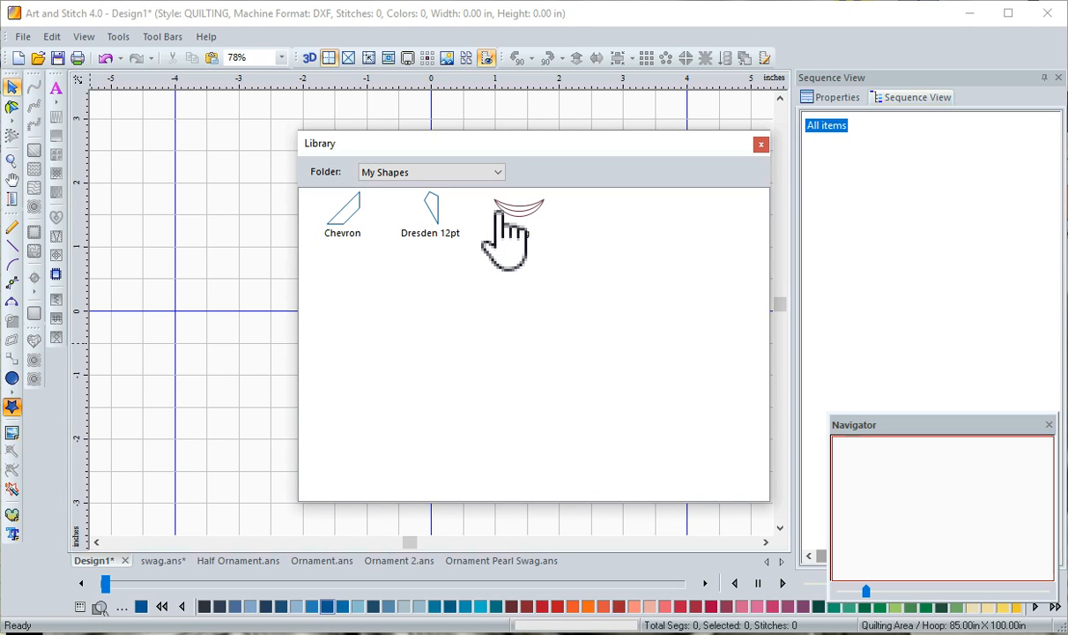
{"action": "left_click", "coordinate": [498, 172]}
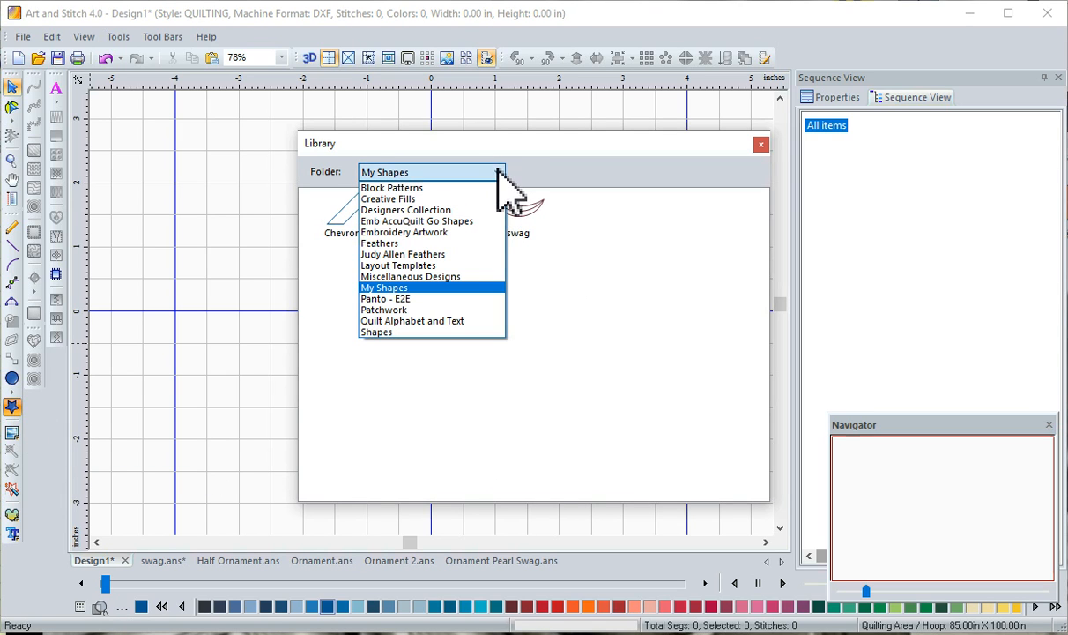
{"action": "left_click", "coordinate": [466, 289]}
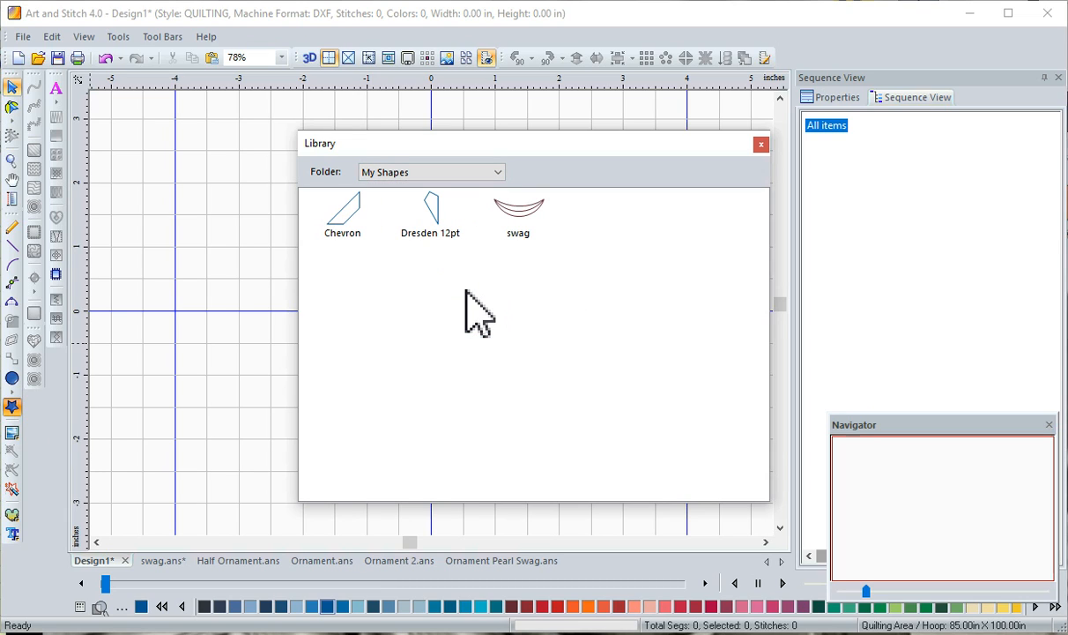
{"action": "double_click", "coordinate": [520, 214]}
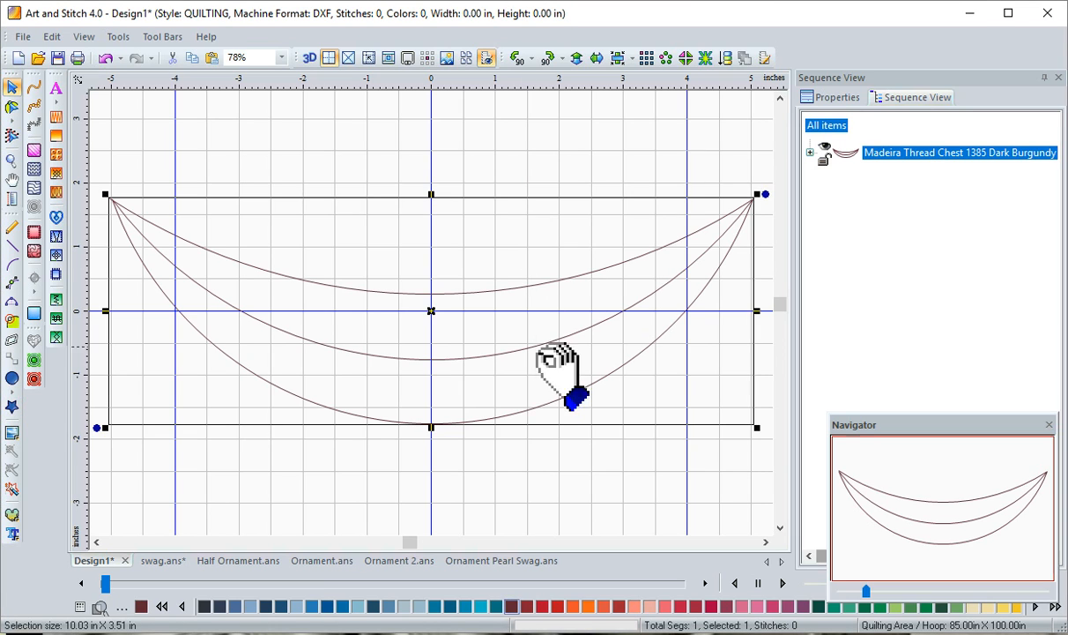
{"action": "left_click", "coordinate": [522, 467]}
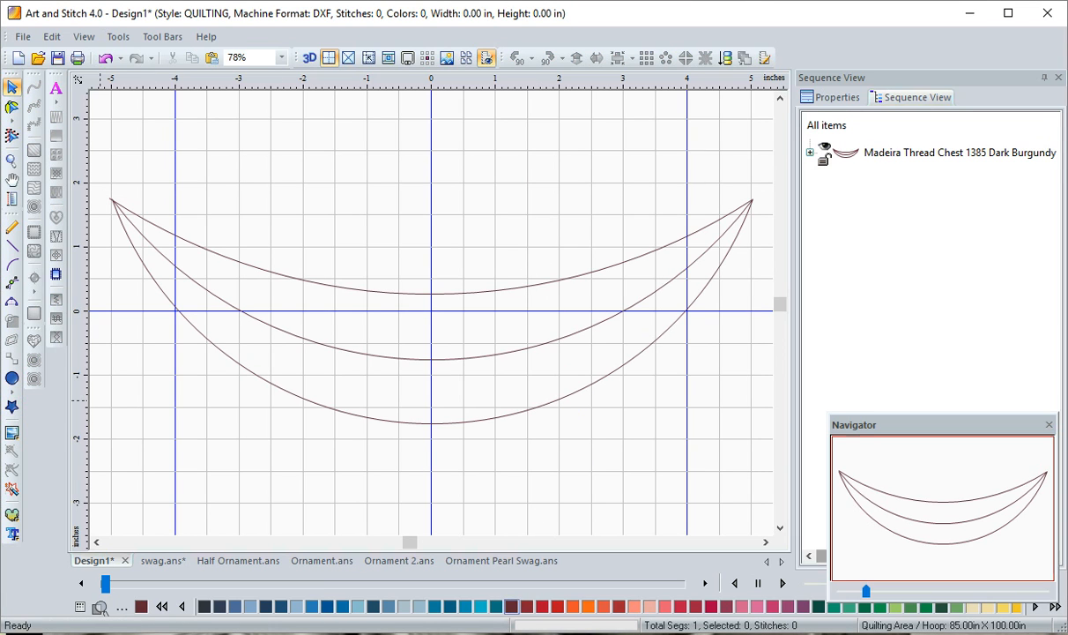
{"action": "left_click", "coordinate": [12, 304]}
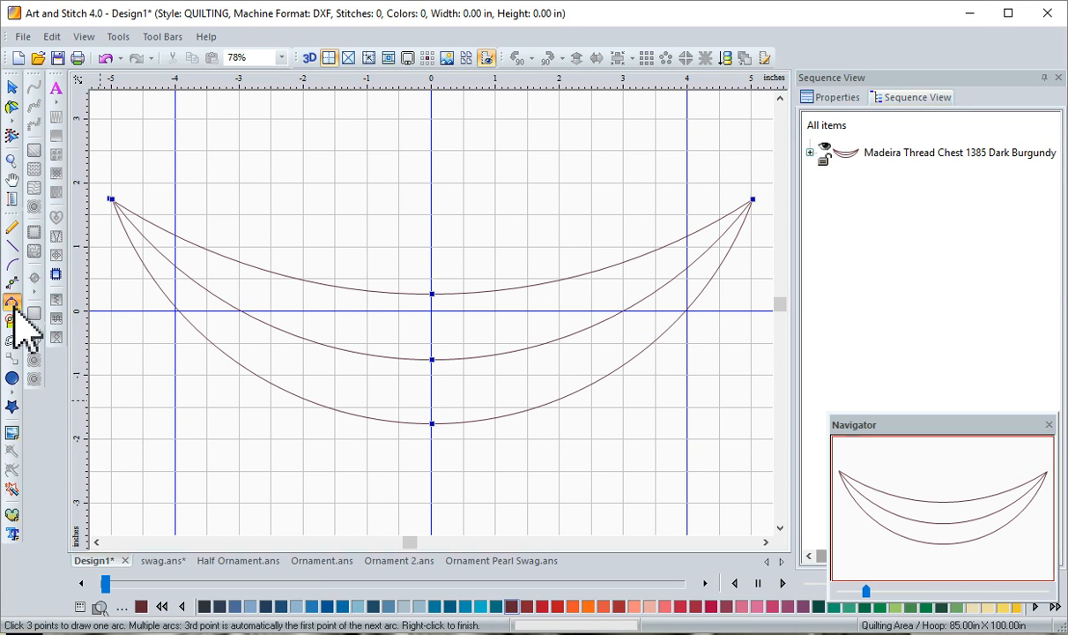
{"action": "left_click", "coordinate": [11, 89]}
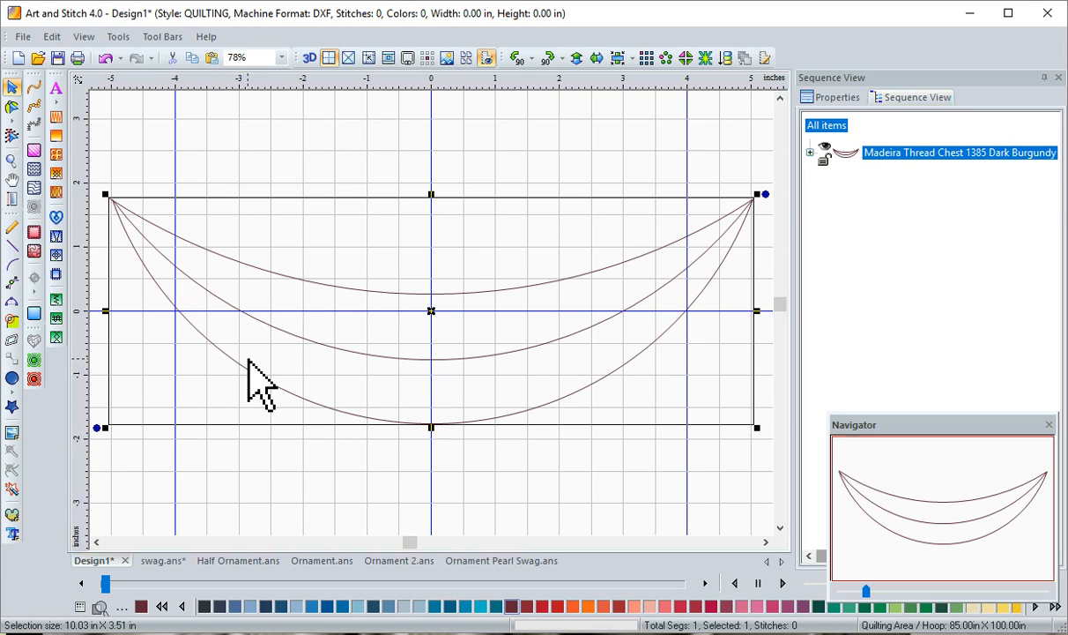
{"action": "left_click", "coordinate": [119, 37]}
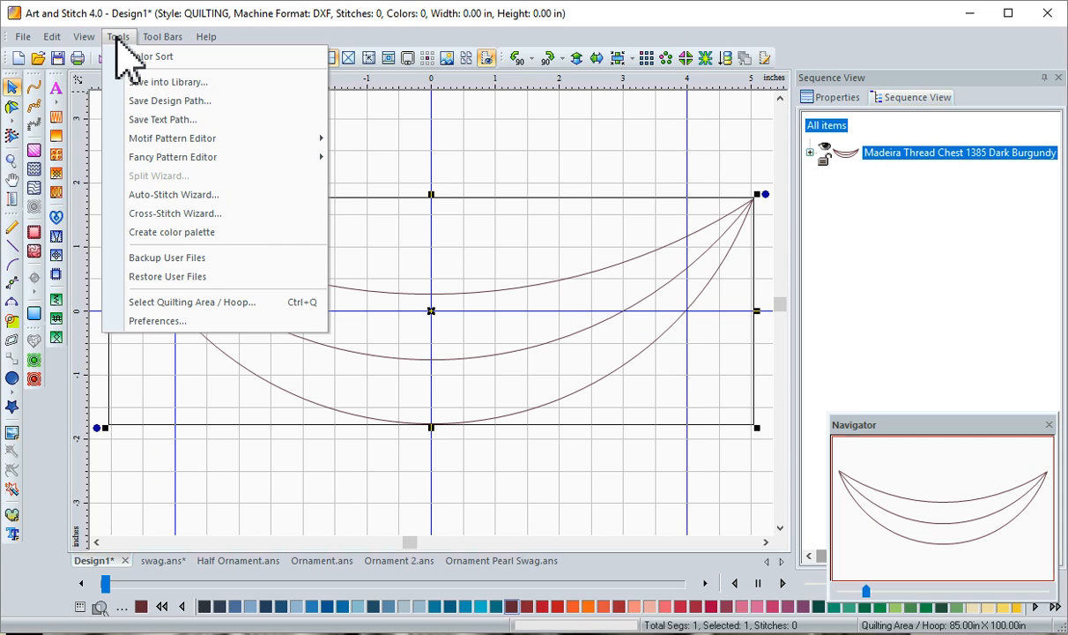
{"action": "left_click", "coordinate": [190, 81]}
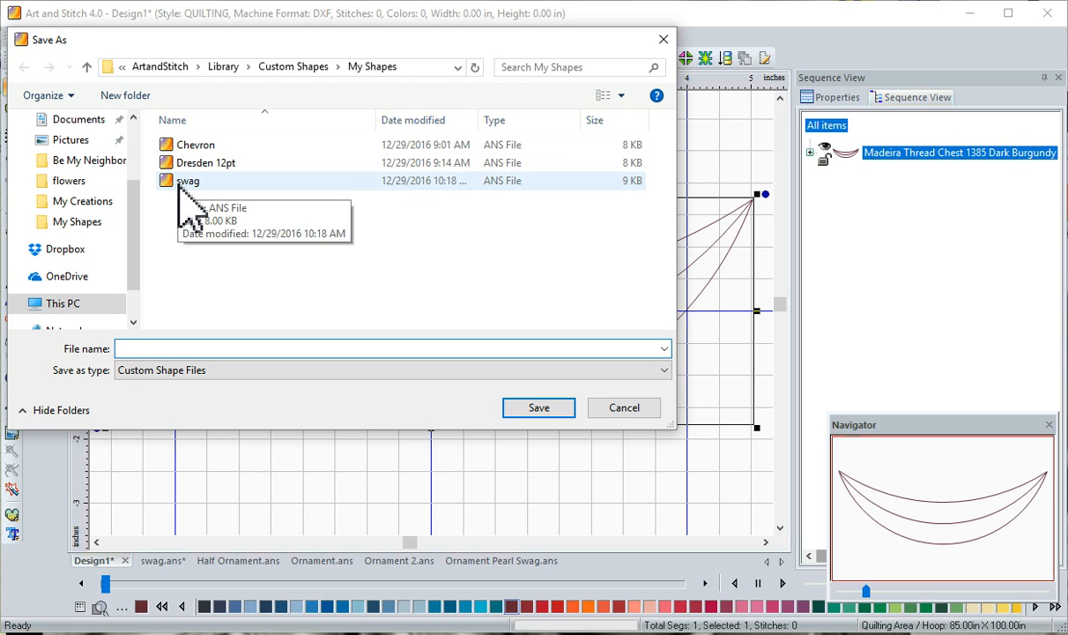
{"action": "left_click", "coordinate": [181, 185]}
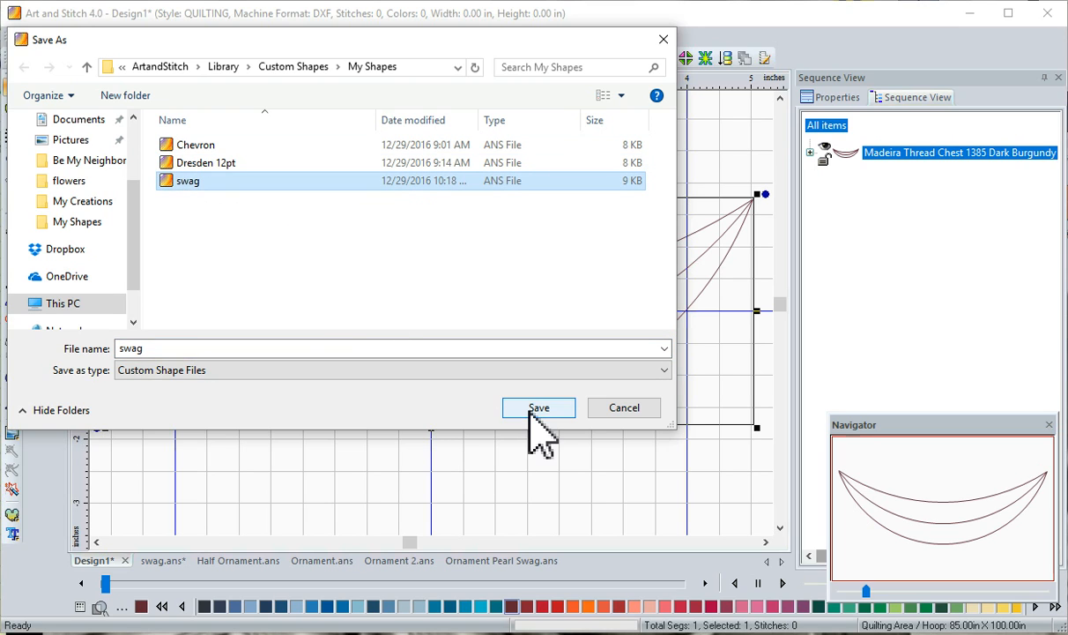
{"action": "left_click", "coordinate": [617, 410]}
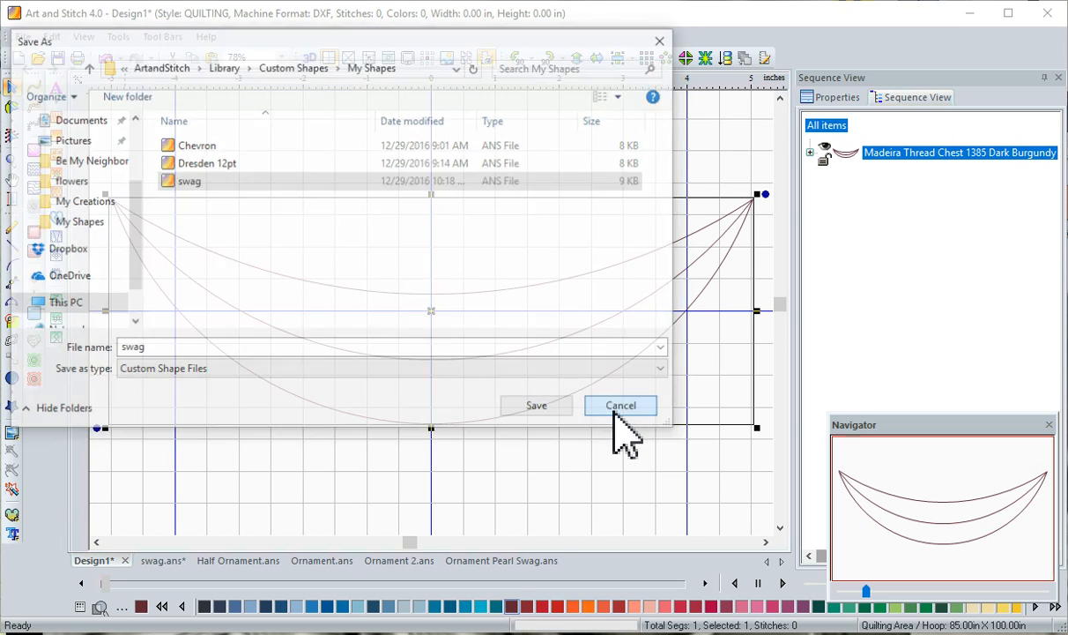
{"action": "left_click", "coordinate": [505, 462]}
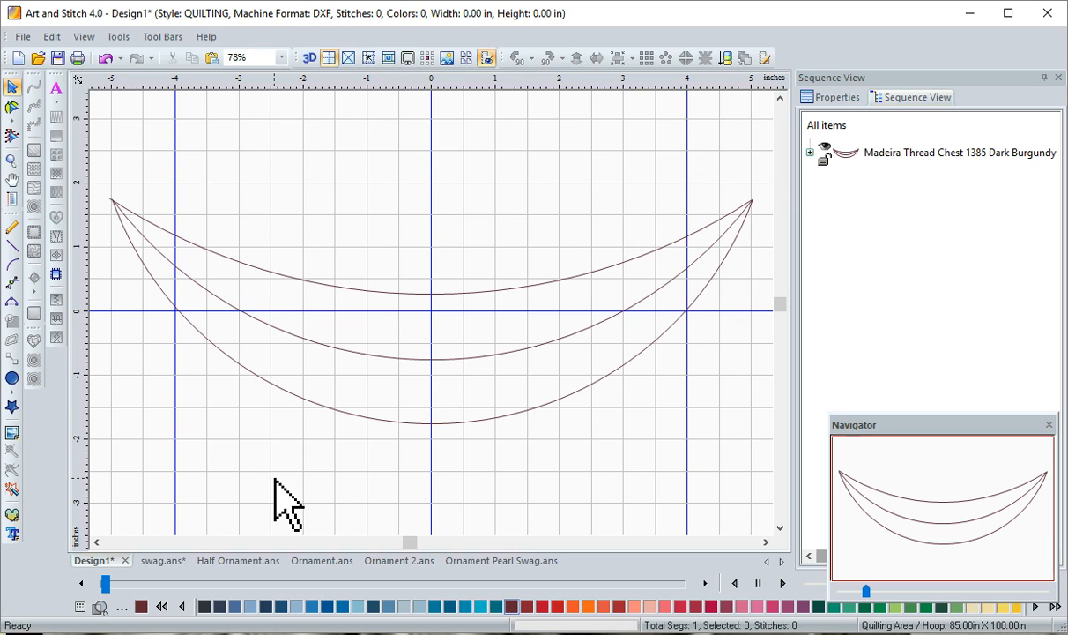
Draw a circle about 2.14 by 2.08 inches in the empty area above the swag with the Ellipse tool
{"action": "left_click", "coordinate": [13, 381]}
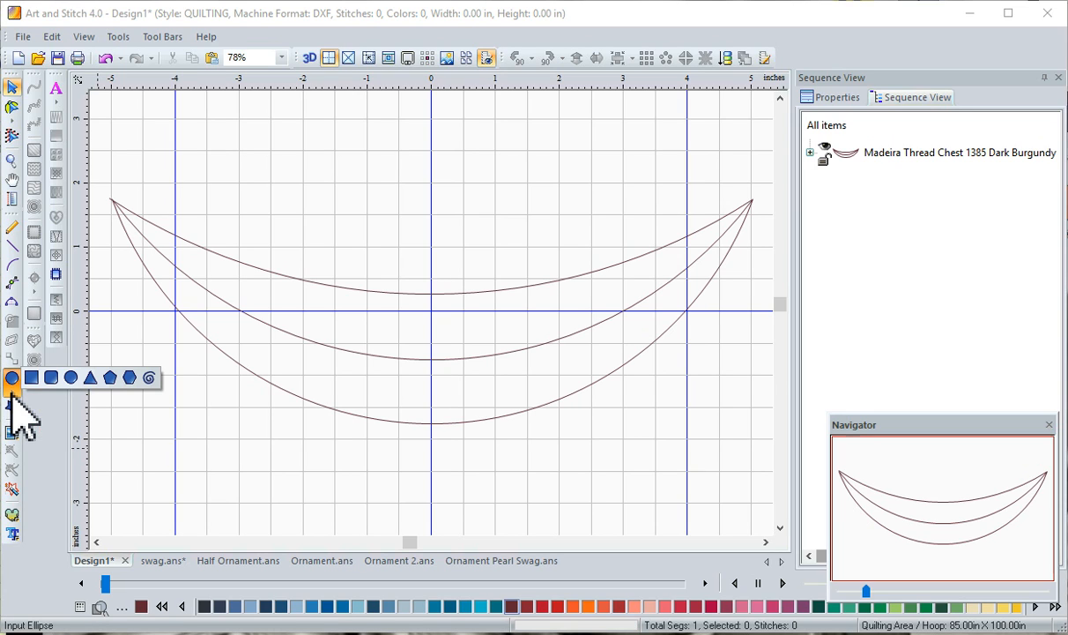
{"action": "left_click", "coordinate": [71, 377]}
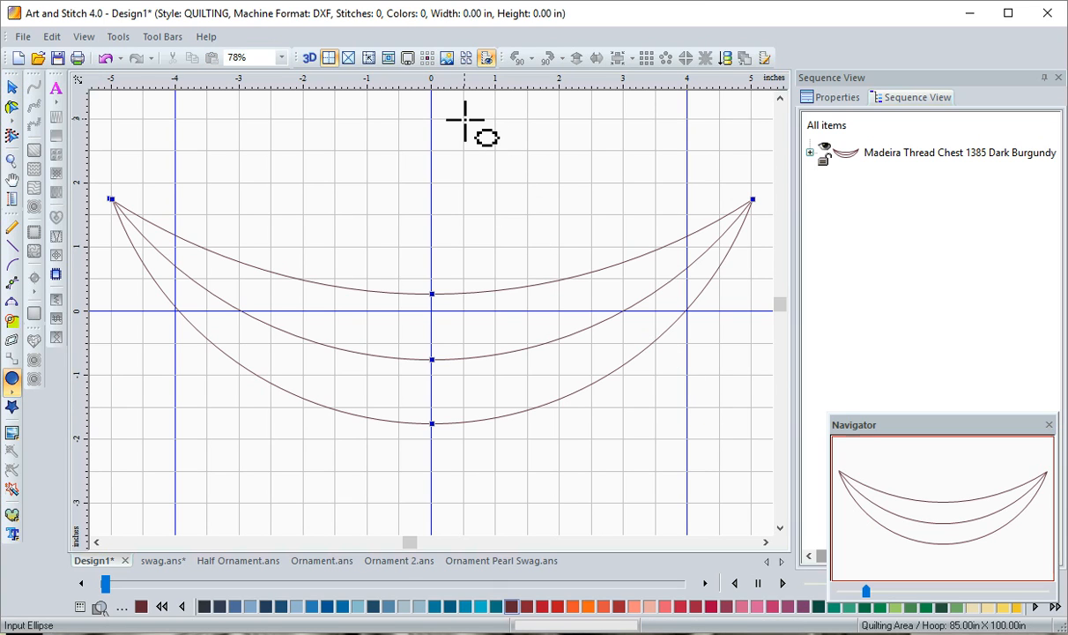
{"action": "left_click_drag", "start_coordinate": [466, 120], "coordinate": [603, 254]}
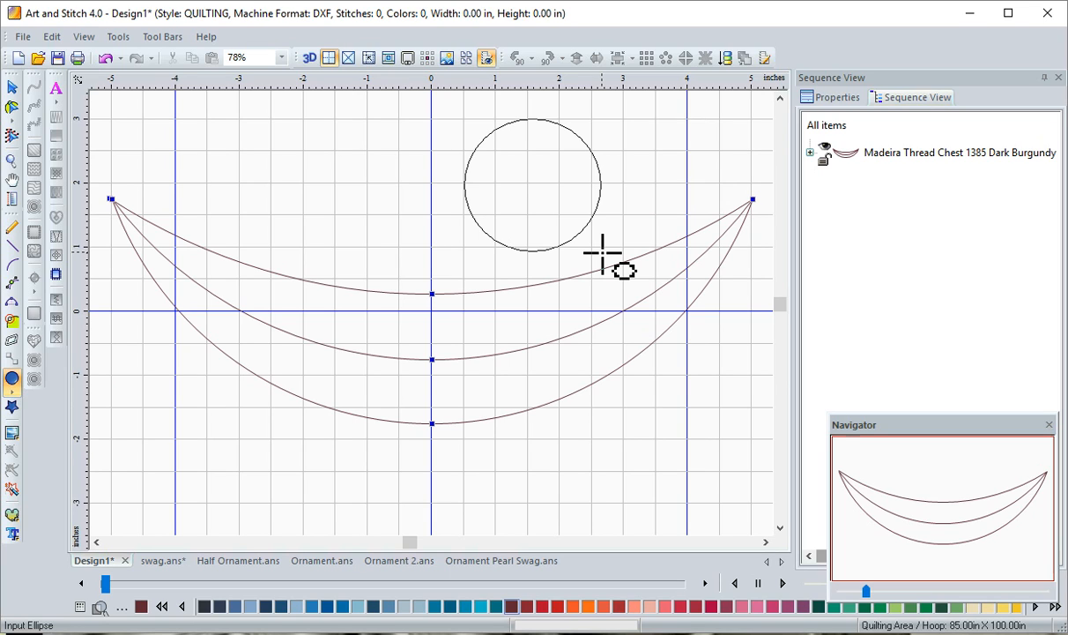
{"action": "left_click_drag", "start_coordinate": [603, 254], "coordinate": [603, 256]}
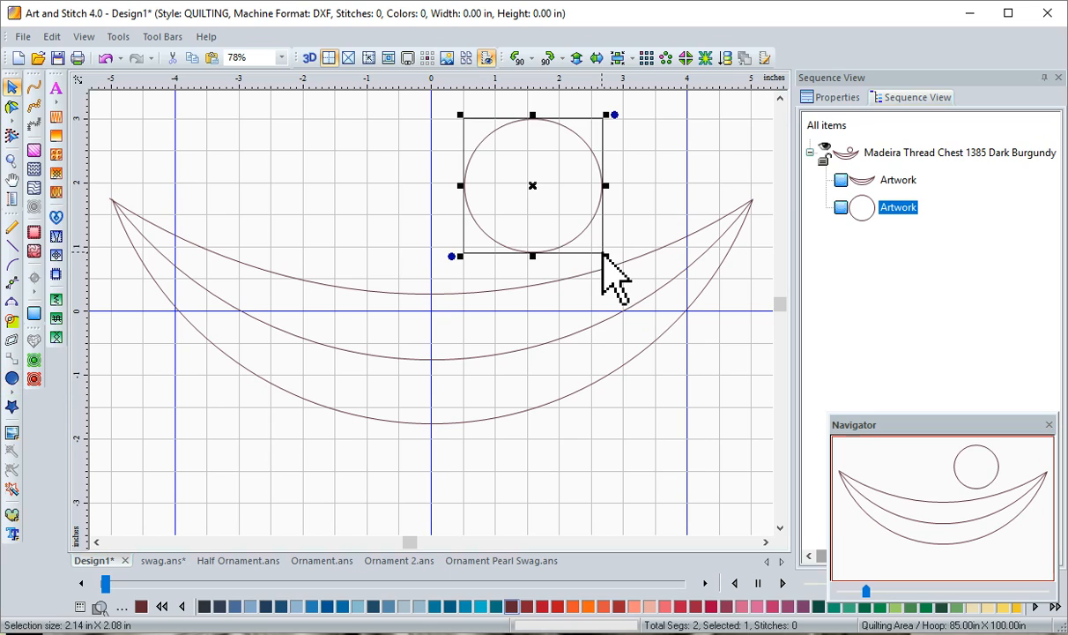
Power Copy the circle into the swag's centre, spanning from the midpoint of the upper curve to the midpoint of the lower curve
{"action": "right_click", "coordinate": [555, 221]}
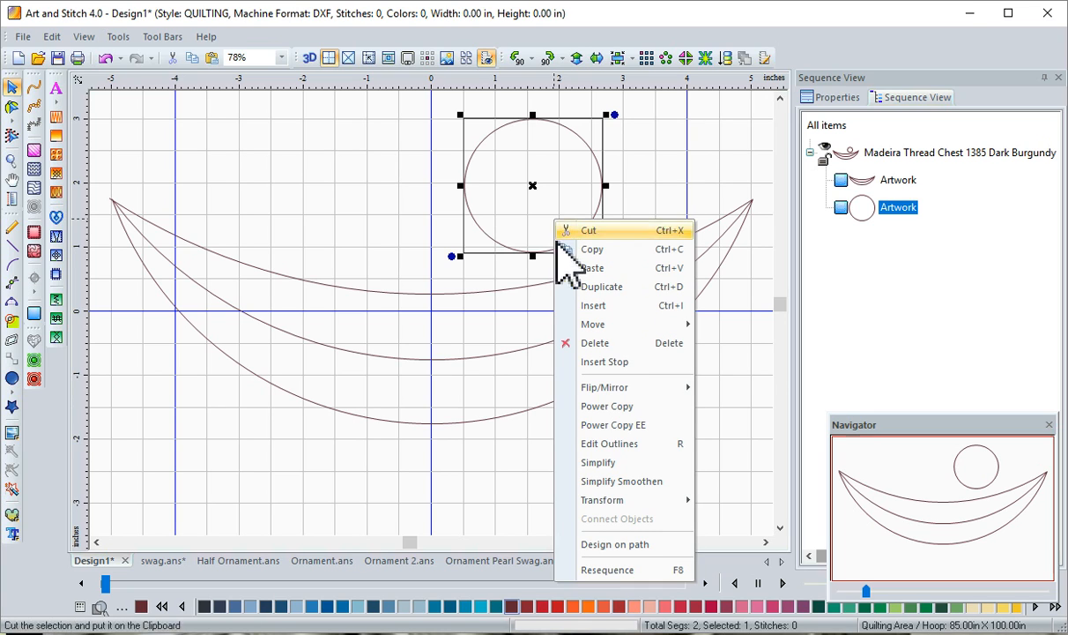
{"action": "left_click", "coordinate": [575, 406]}
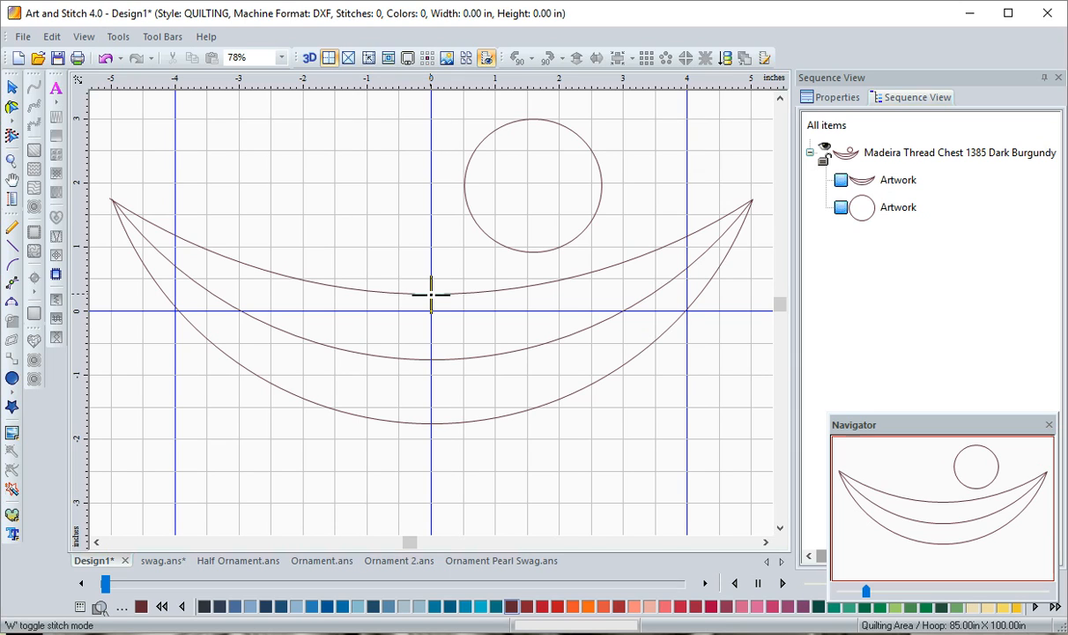
{"action": "right_click", "coordinate": [332, 86]}
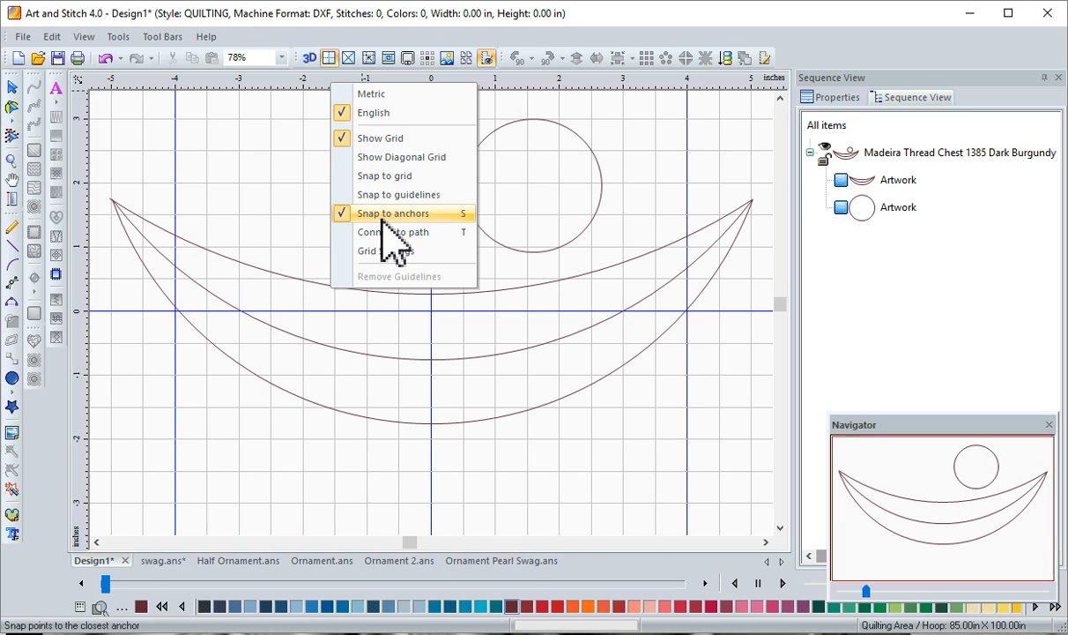
{"action": "left_click", "coordinate": [432, 296]}
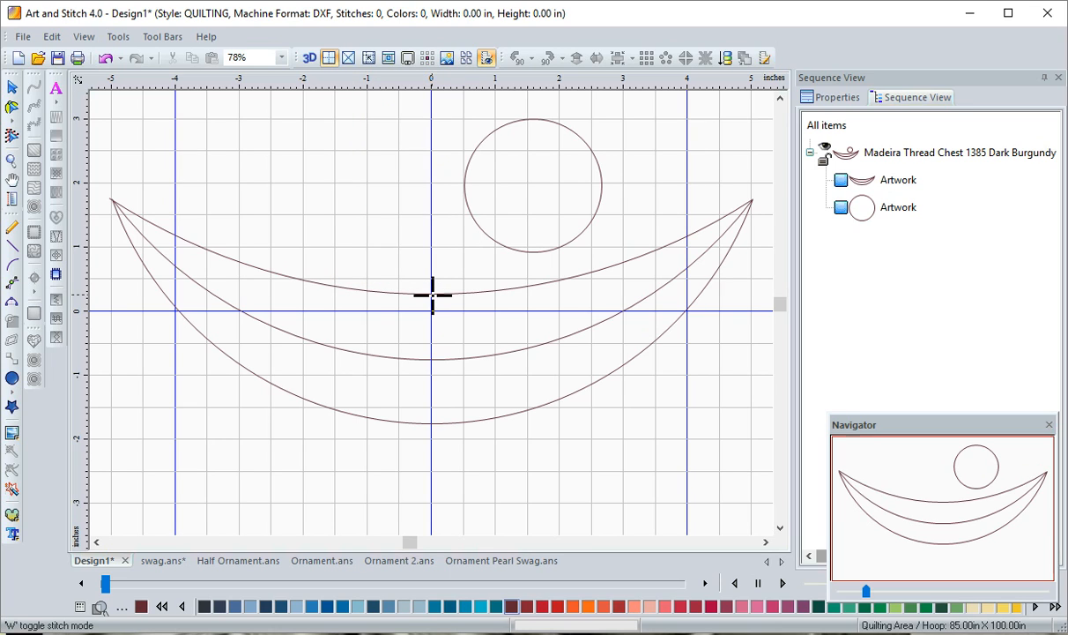
{"action": "left_click_drag", "start_coordinate": [431, 297], "coordinate": [432, 418]}
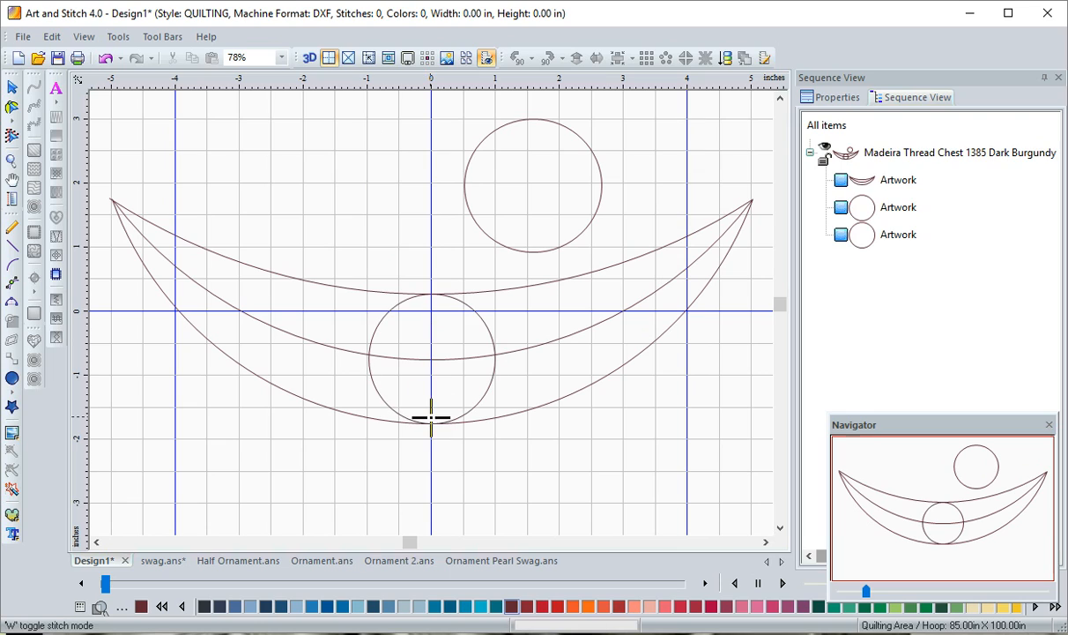
Place three progressively smaller circle copies end to end along the middle curve, from the centre circle toward the swag's left tip
{"action": "left_click", "coordinate": [367, 354]}
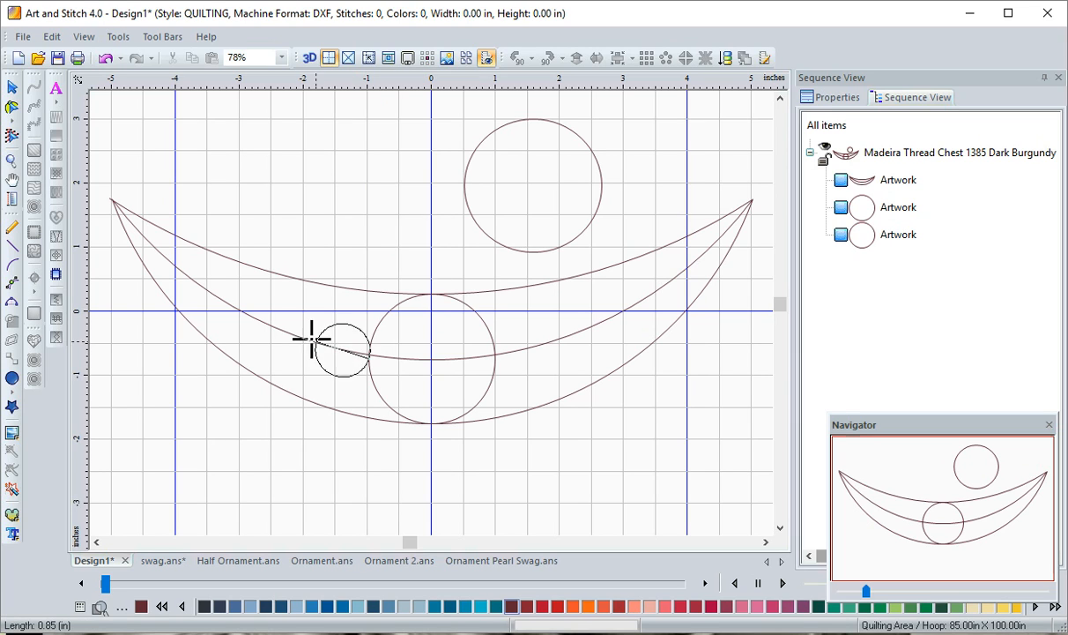
{"action": "left_click", "coordinate": [260, 326]}
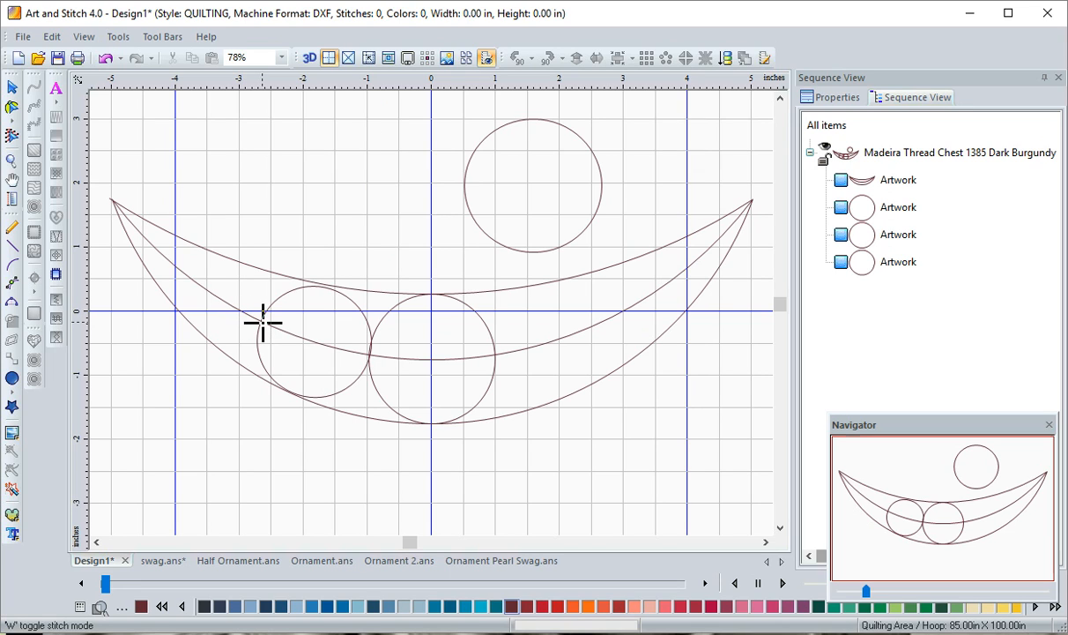
{"action": "left_click", "coordinate": [261, 321]}
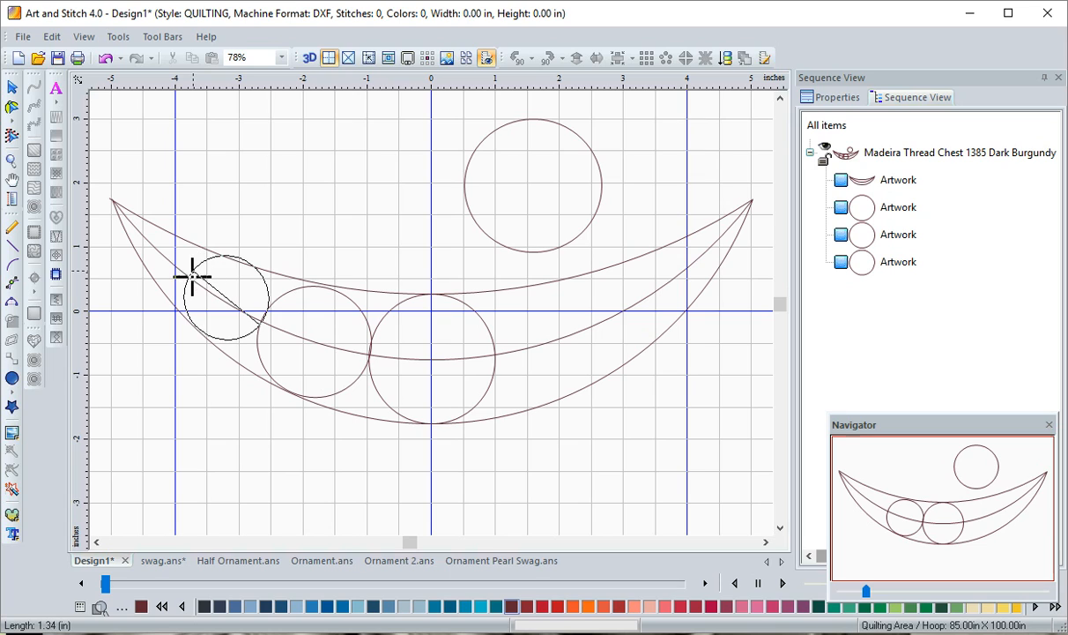
{"action": "left_click", "coordinate": [191, 278]}
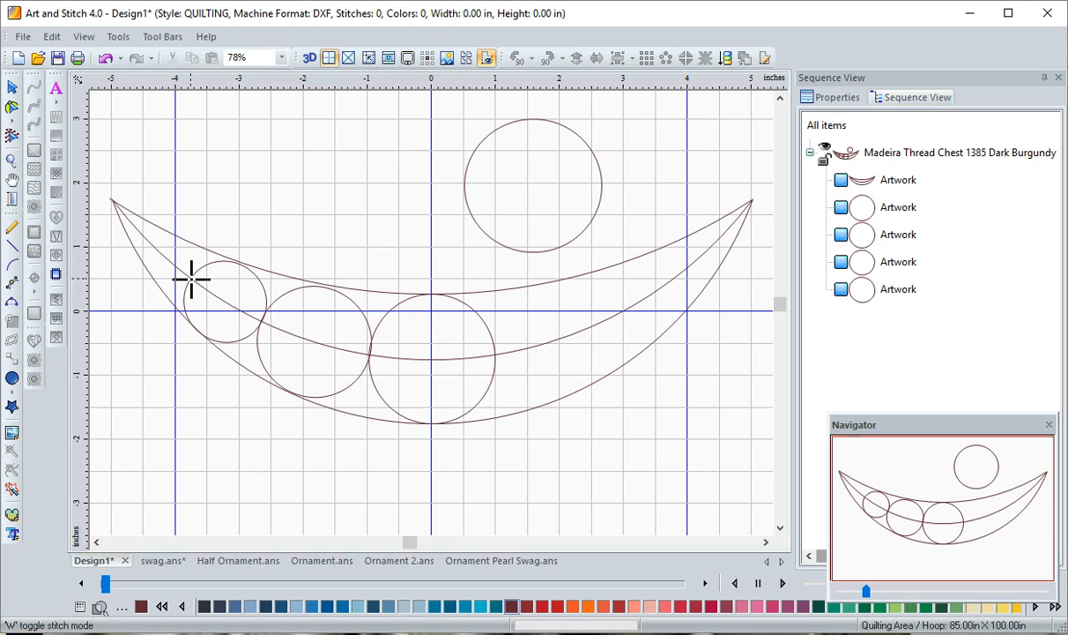
{"action": "left_click_drag", "start_coordinate": [191, 278], "coordinate": [152, 245]}
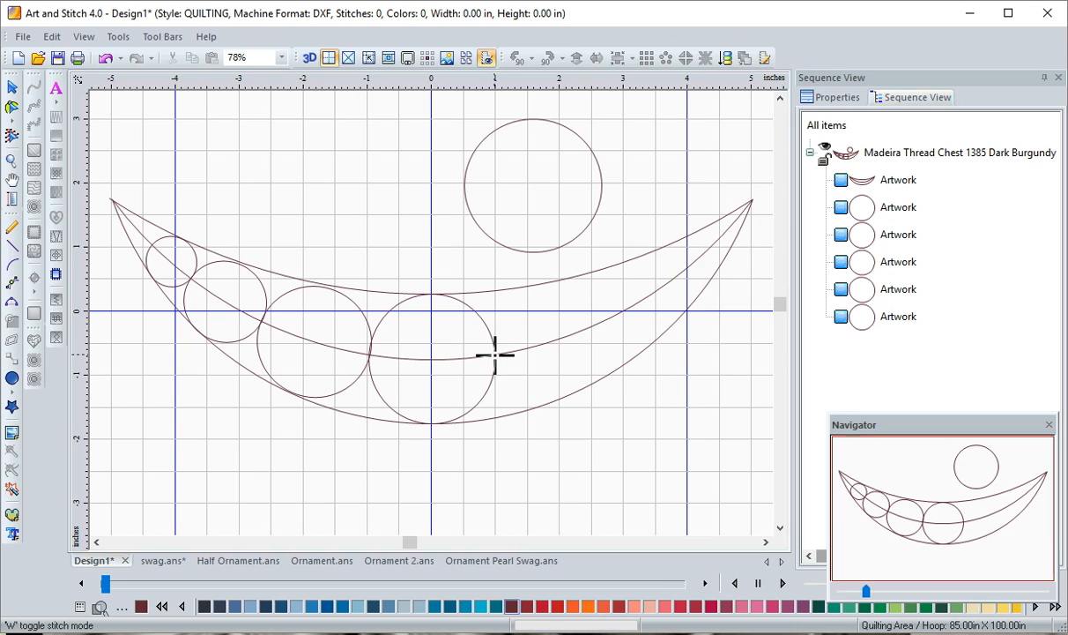
Place three progressively smaller circle copies along the middle curve, from the centre circle toward the swag's right tip
{"action": "left_click_drag", "start_coordinate": [495, 354], "coordinate": [684, 279]}
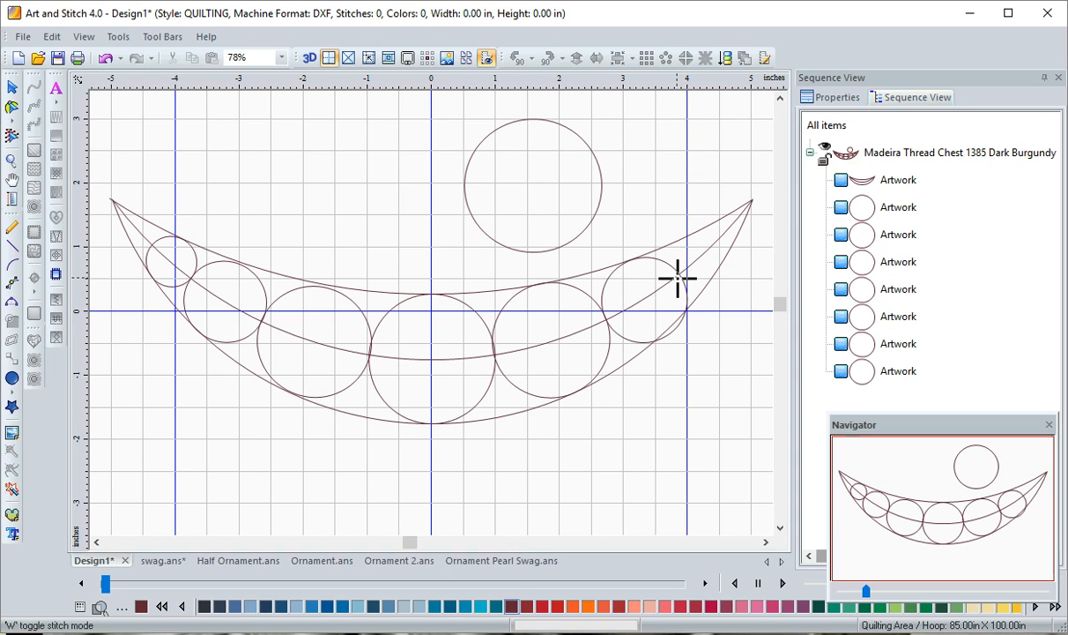
{"action": "left_click_drag", "start_coordinate": [679, 276], "coordinate": [710, 239]}
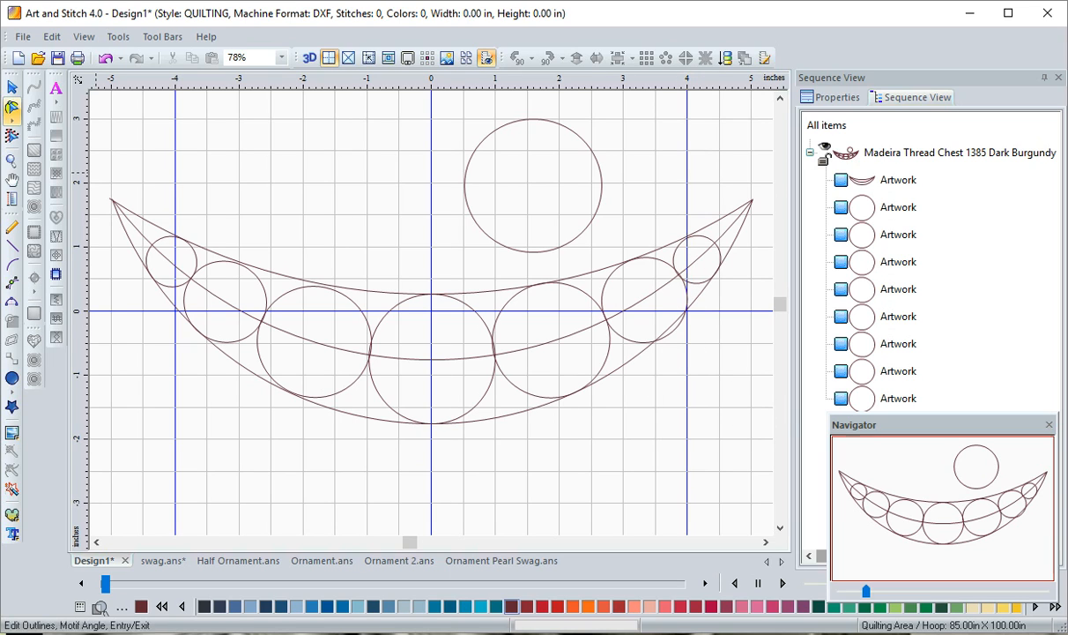
{"action": "left_click", "coordinate": [13, 89]}
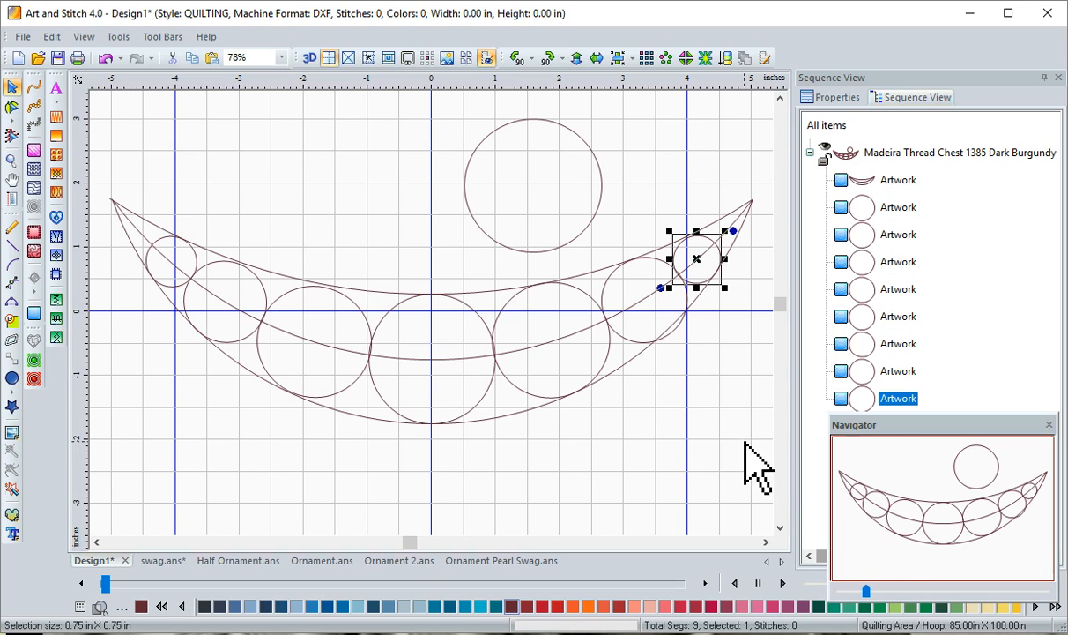
Scale down the second circle from the swag's right tip slightly so it fits between the outer curves
{"action": "left_click", "coordinate": [892, 371]}
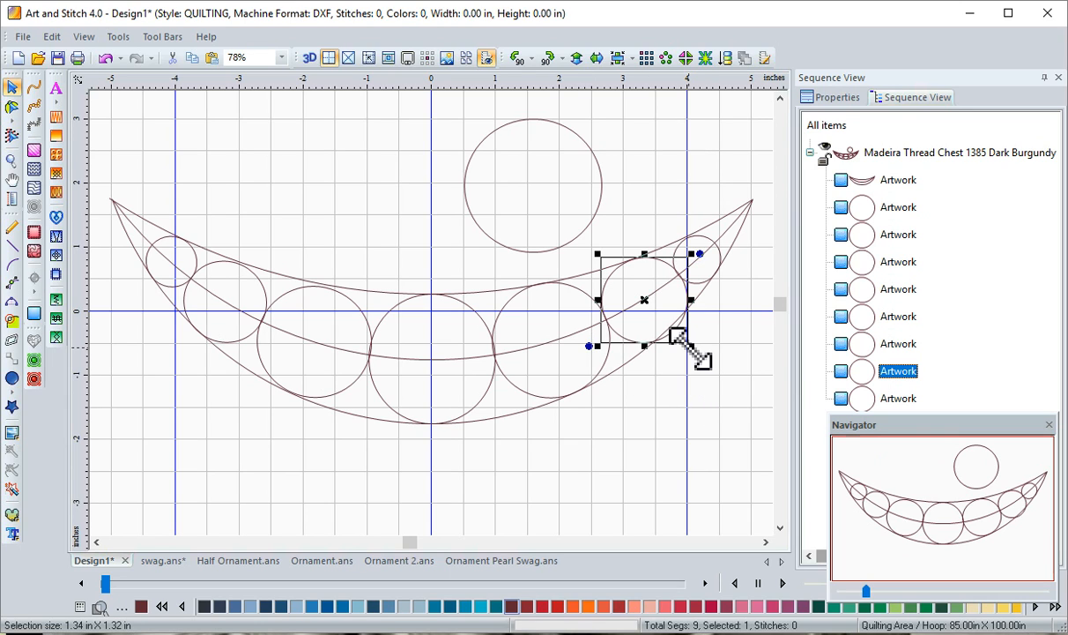
{"action": "left_click_drag", "start_coordinate": [692, 349], "coordinate": [678, 342]}
{"action": "left_click", "coordinate": [690, 430]}
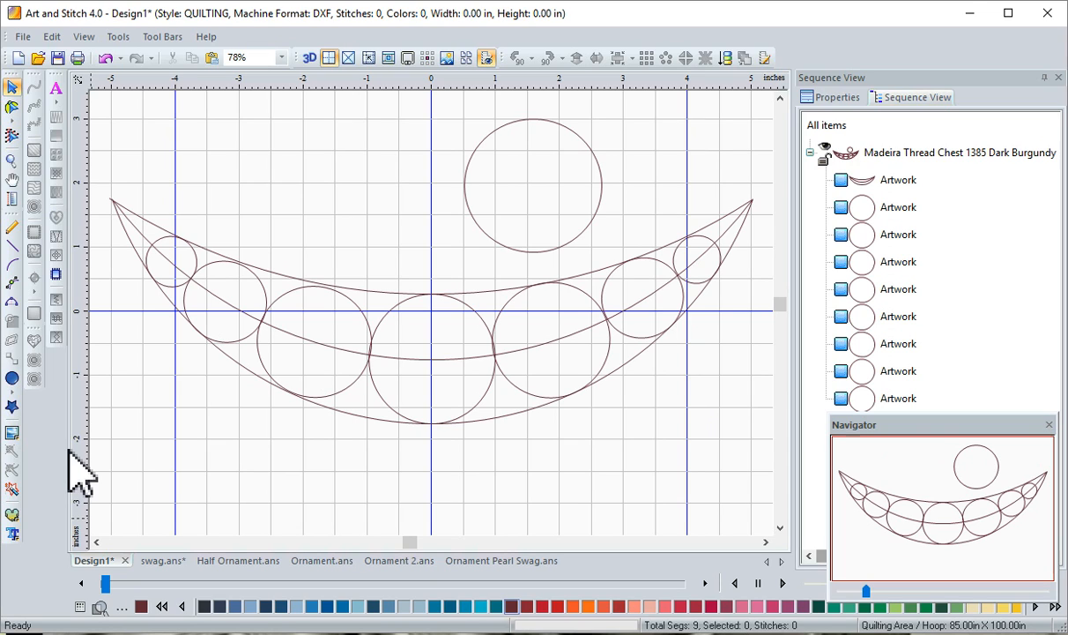
Set the colour to red and trace the leftmost small circle with three-point arcs, ending at its junction with the second circle
{"action": "left_click", "coordinate": [11, 305]}
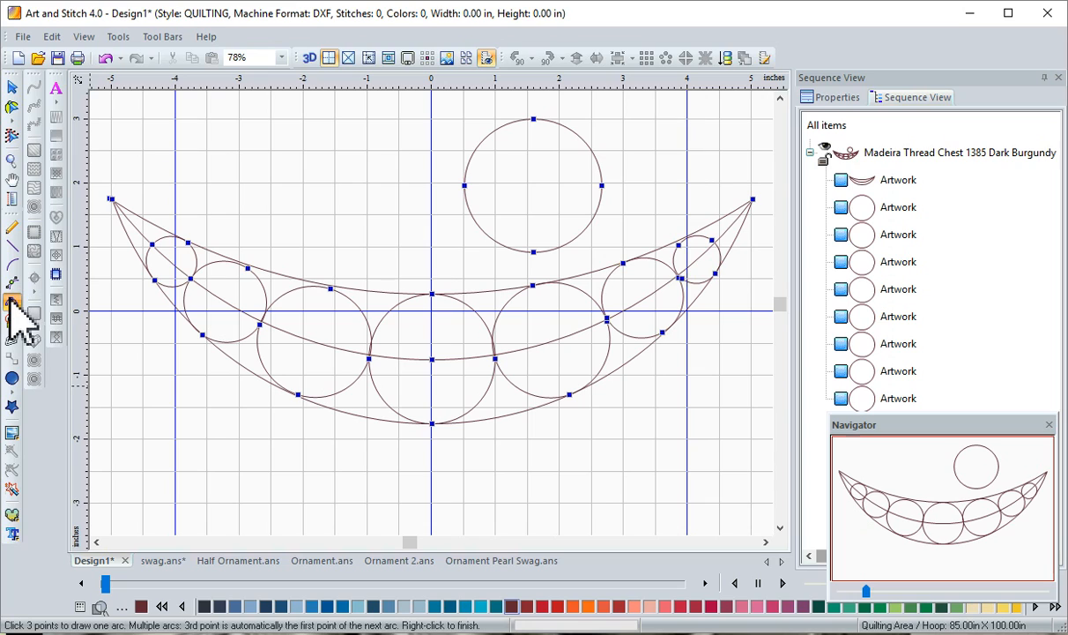
{"action": "left_click", "coordinate": [558, 607]}
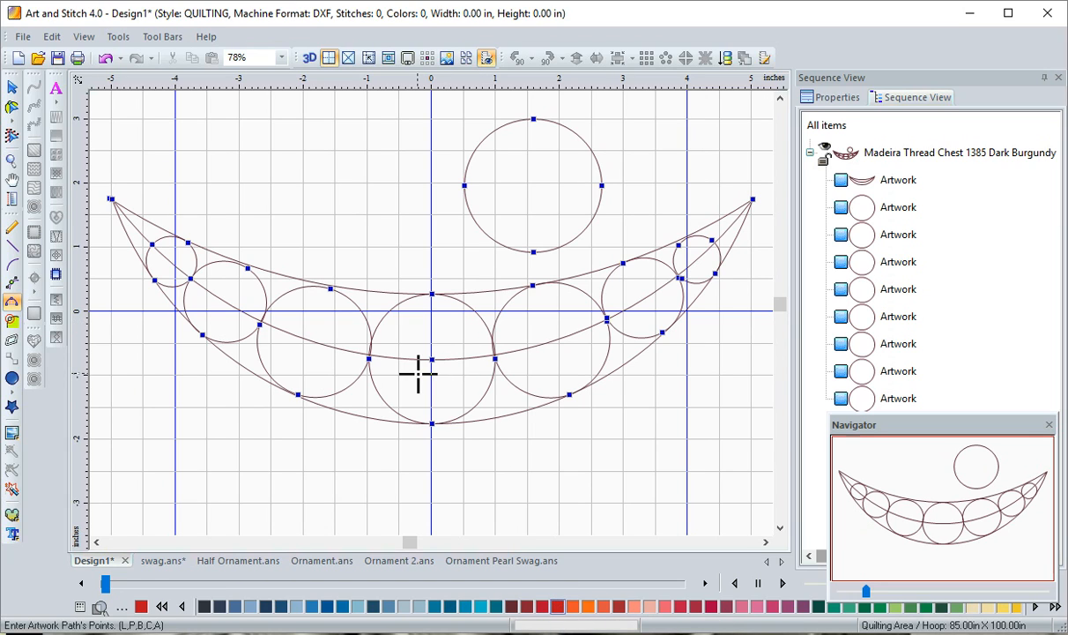
{"action": "left_click", "coordinate": [188, 241]}
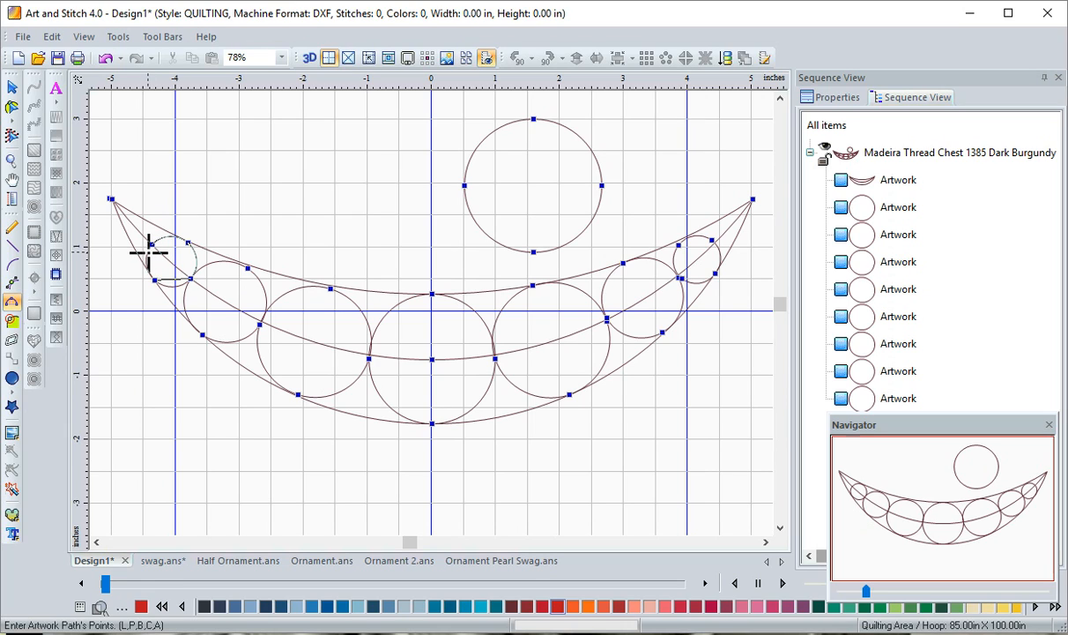
{"action": "left_click", "coordinate": [195, 256]}
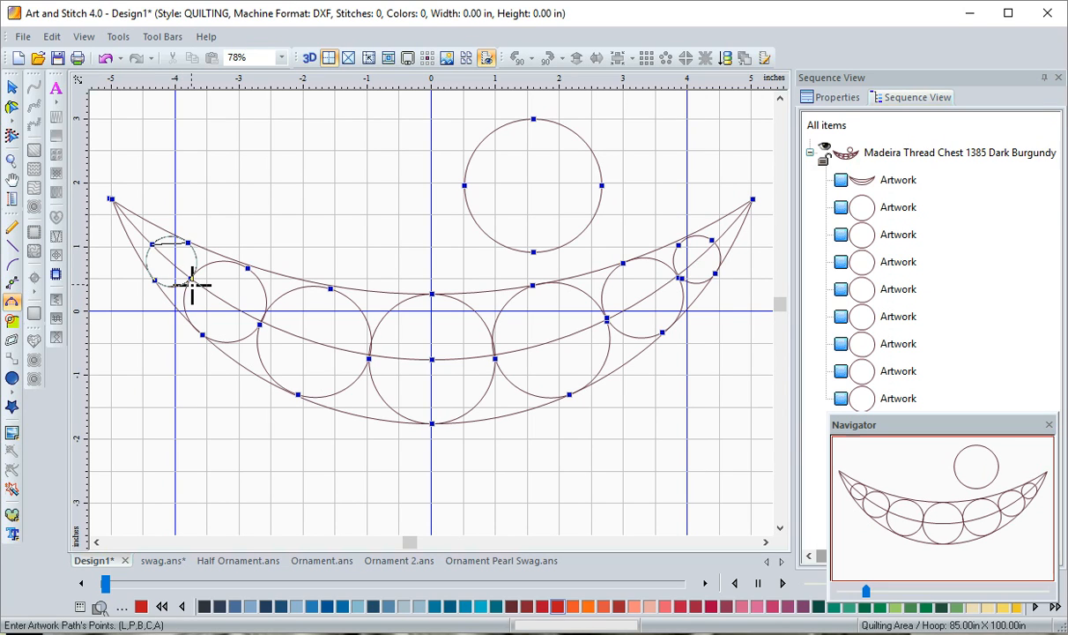
{"action": "left_click", "coordinate": [189, 281]}
Continue the arc path around the second circle from the swag's left tip, ending at its junction with the third circle
{"action": "left_click", "coordinate": [210, 335]}
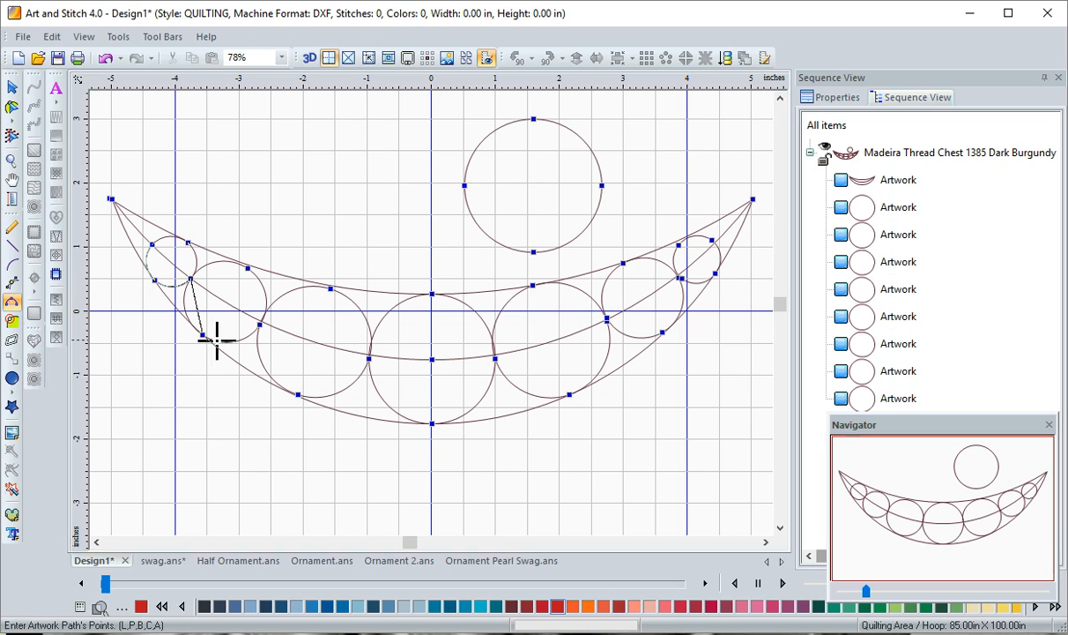
{"action": "left_click", "coordinate": [260, 325]}
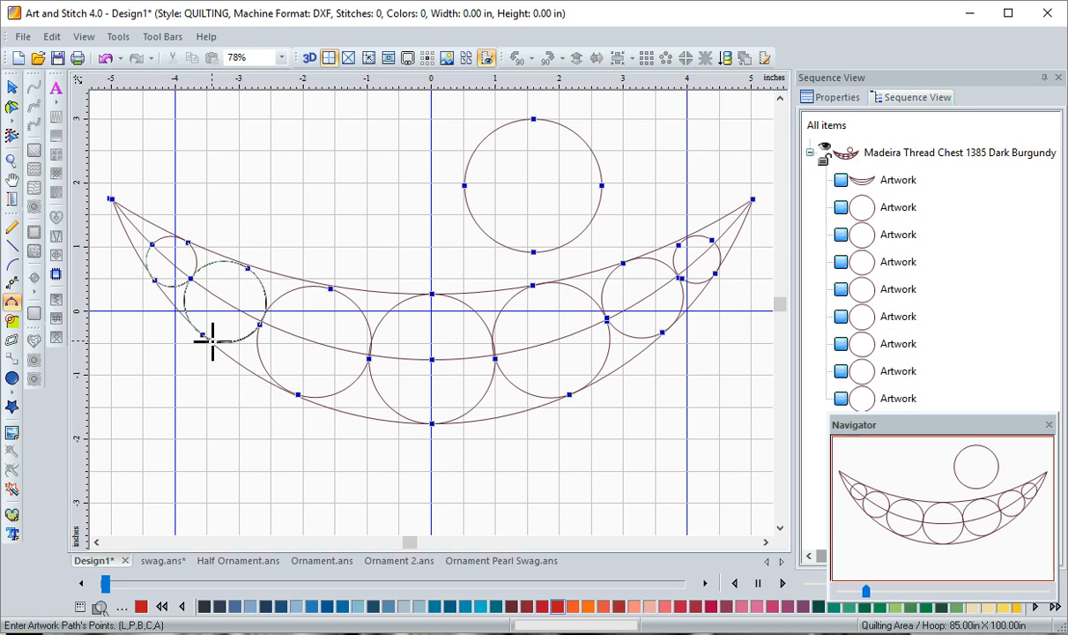
{"action": "left_click", "coordinate": [212, 340]}
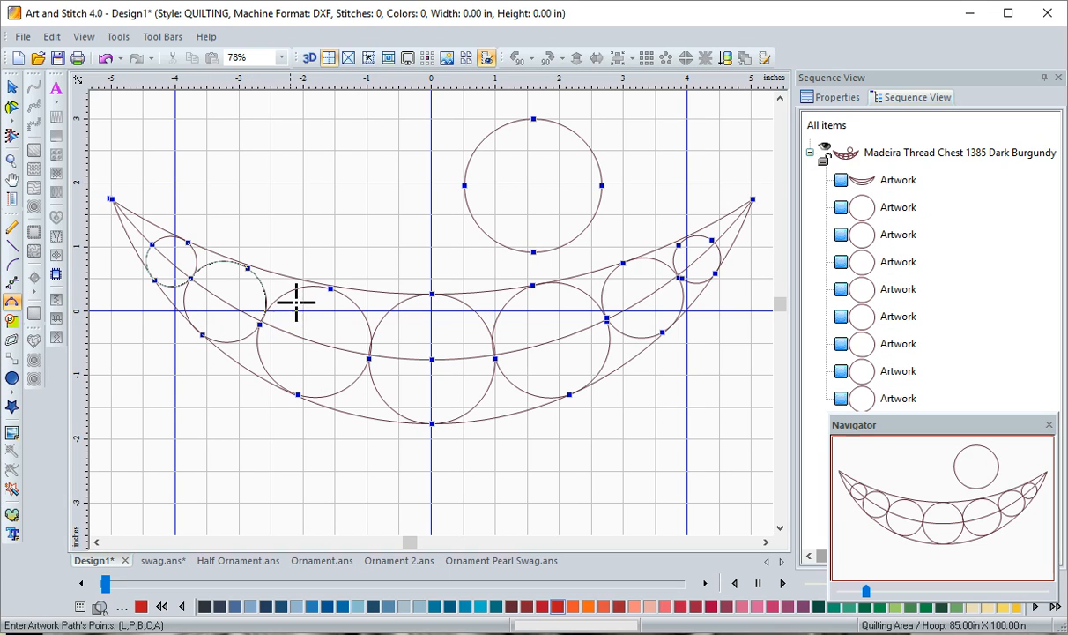
Continue the arc path around the third circle from the swag's left tip, closing the loop at its junction with the second circle
{"action": "left_click", "coordinate": [331, 289]}
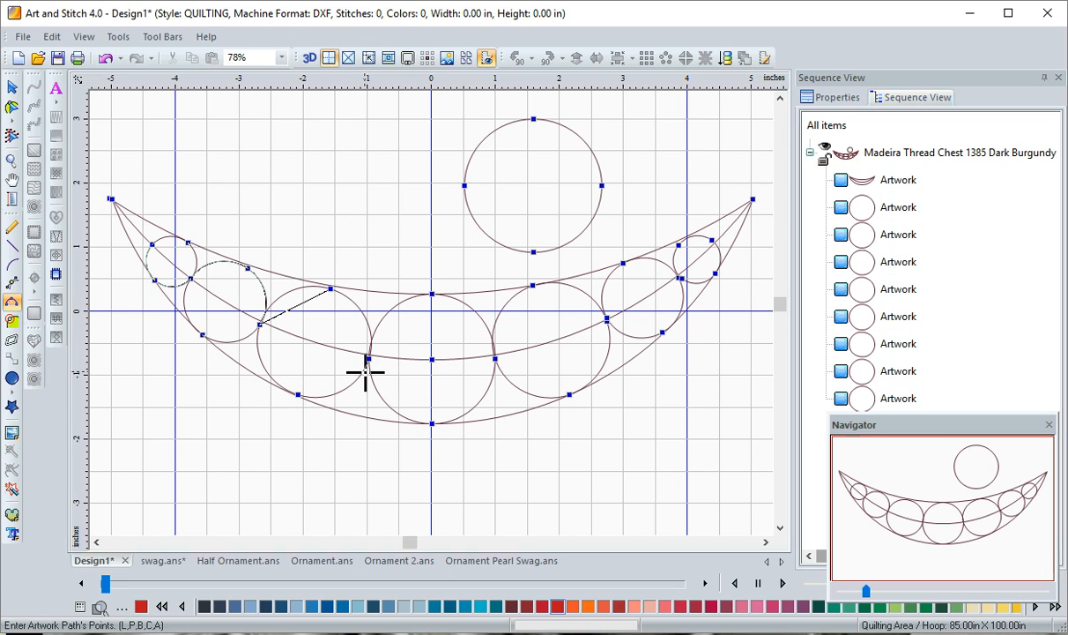
{"action": "left_click", "coordinate": [365, 369]}
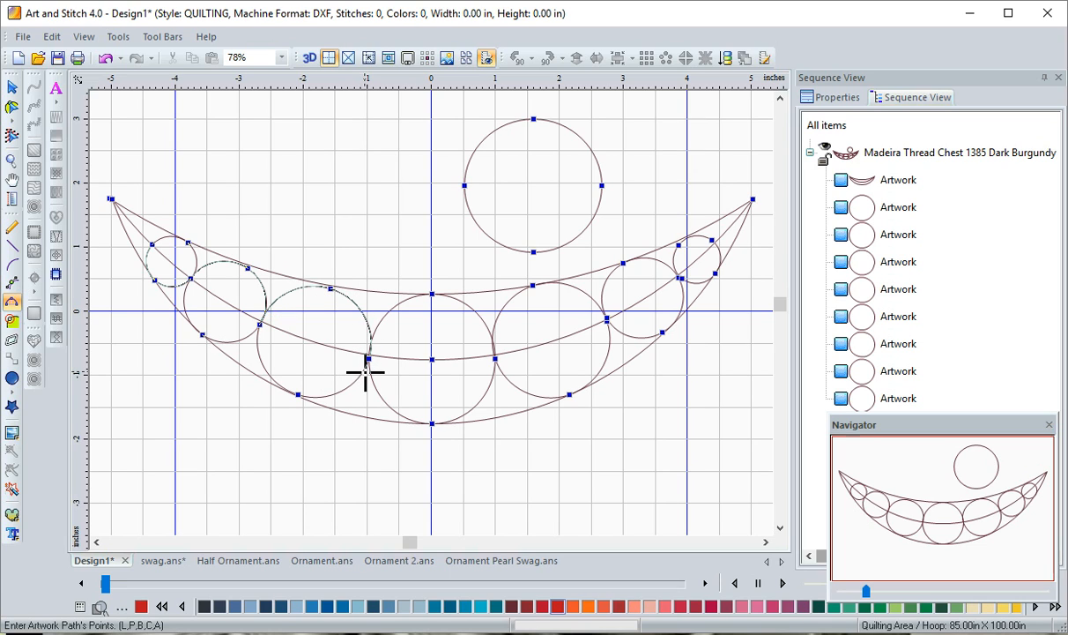
{"action": "left_click", "coordinate": [288, 390]}
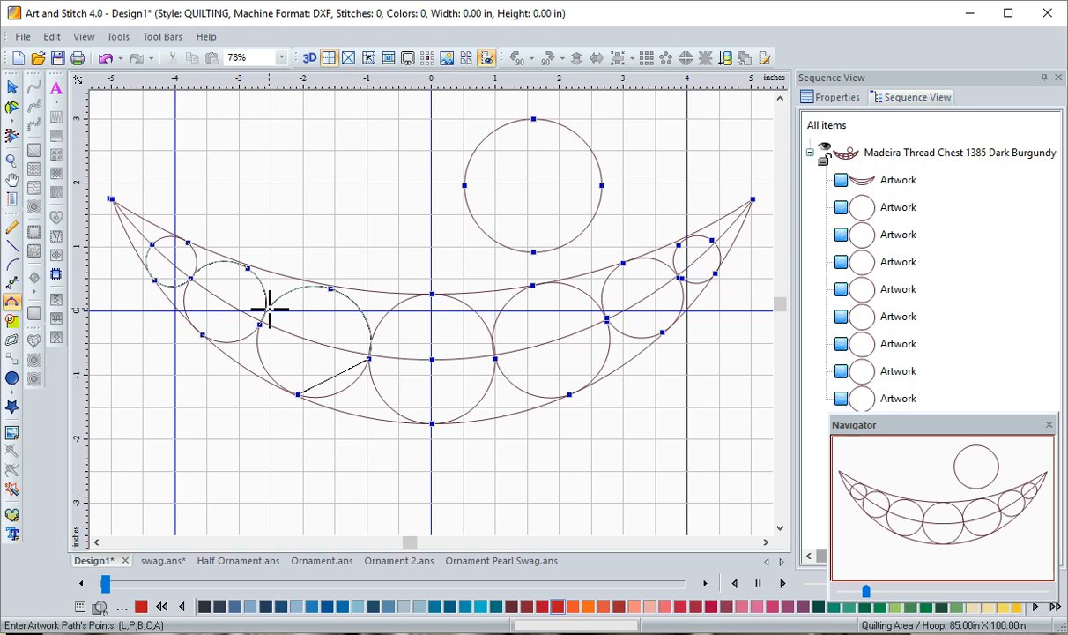
{"action": "left_click", "coordinate": [371, 337]}
{"action": "key", "text": "Return"}
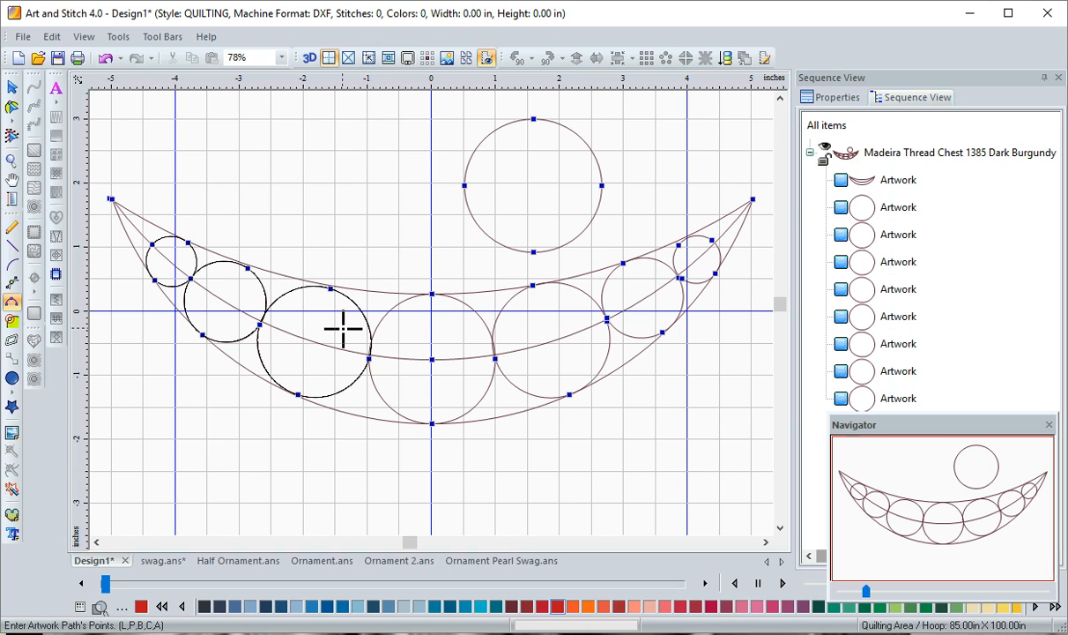
Retrace the third circle's upper arc to the centre circle, extend the path to the centre circle's lowest point, and finish it
{"action": "left_click", "coordinate": [326, 284]}
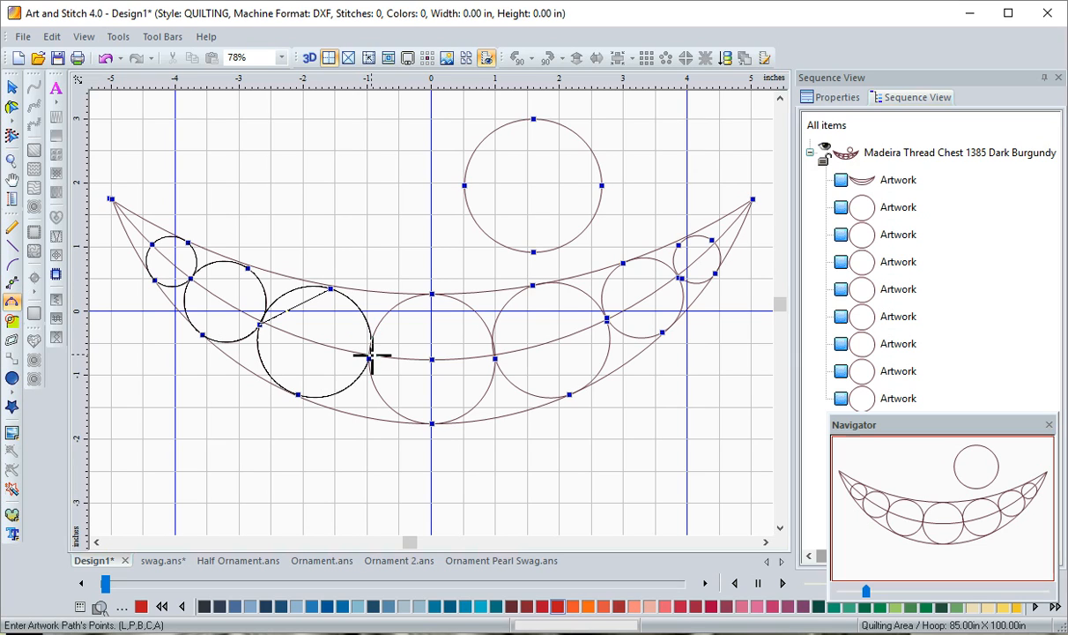
{"action": "left_click", "coordinate": [369, 357]}
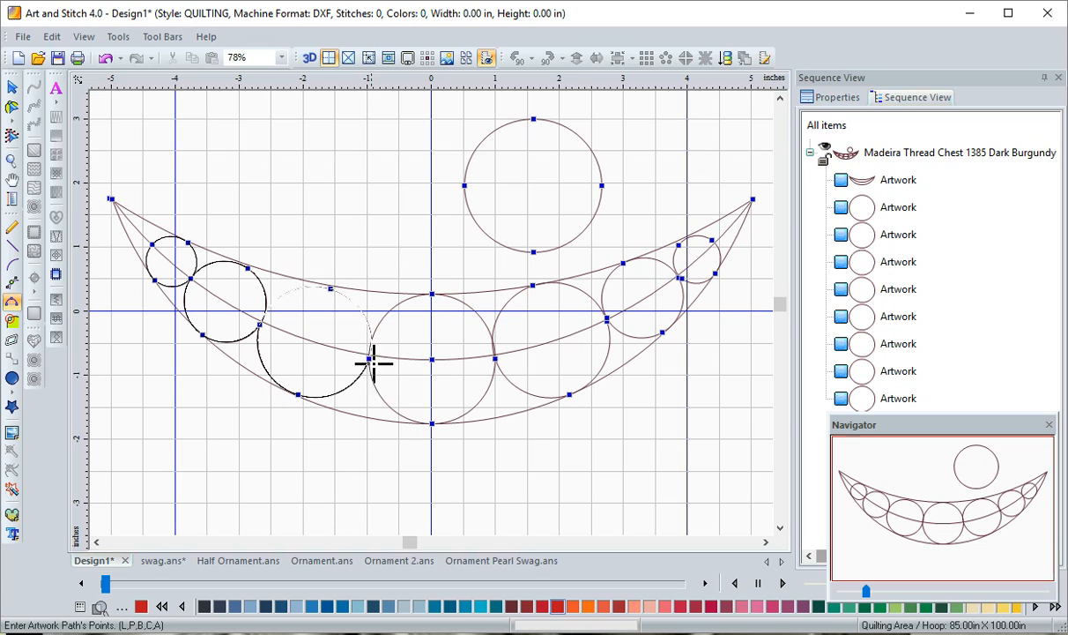
{"action": "left_click", "coordinate": [422, 424]}
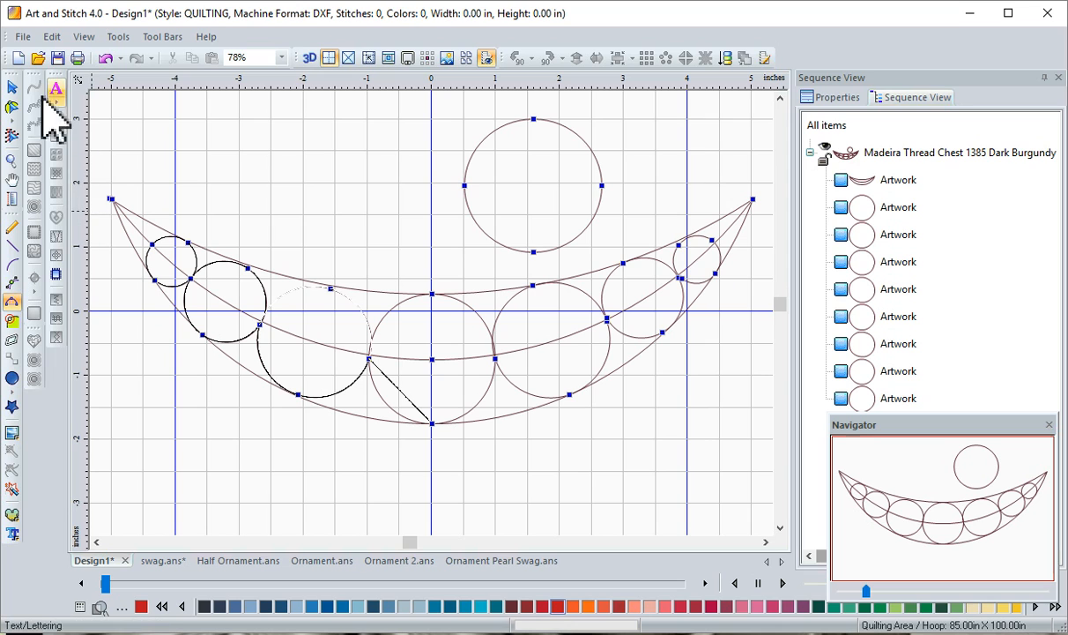
{"action": "left_click", "coordinate": [13, 88]}
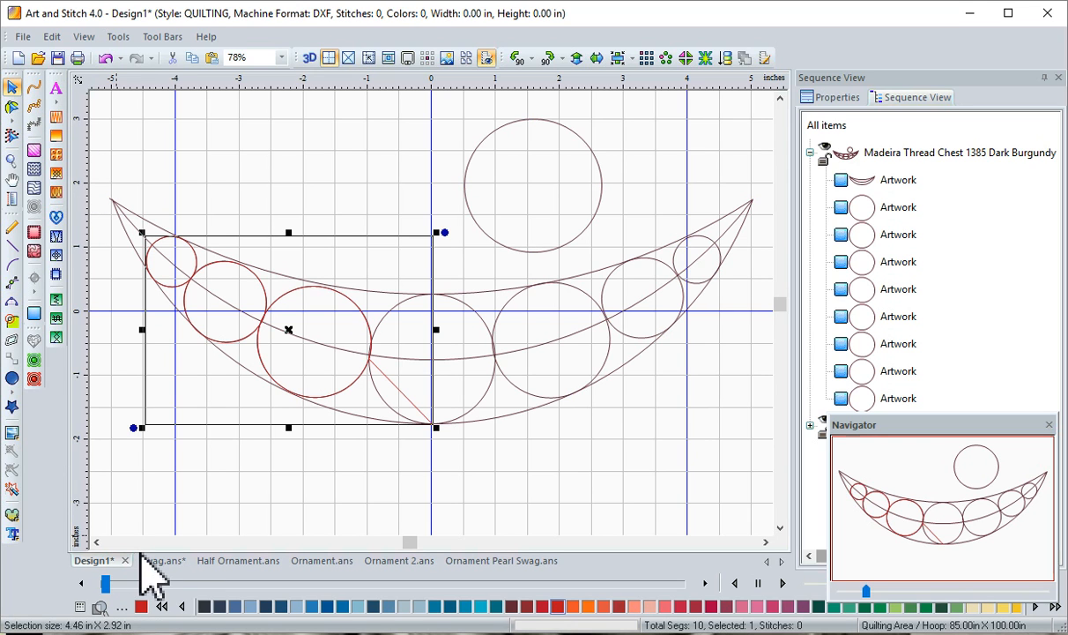
Compare the pearl strings in swag.ans with the pearls in the Ornament Pearl Swag.ans design
{"action": "left_click", "coordinate": [172, 564]}
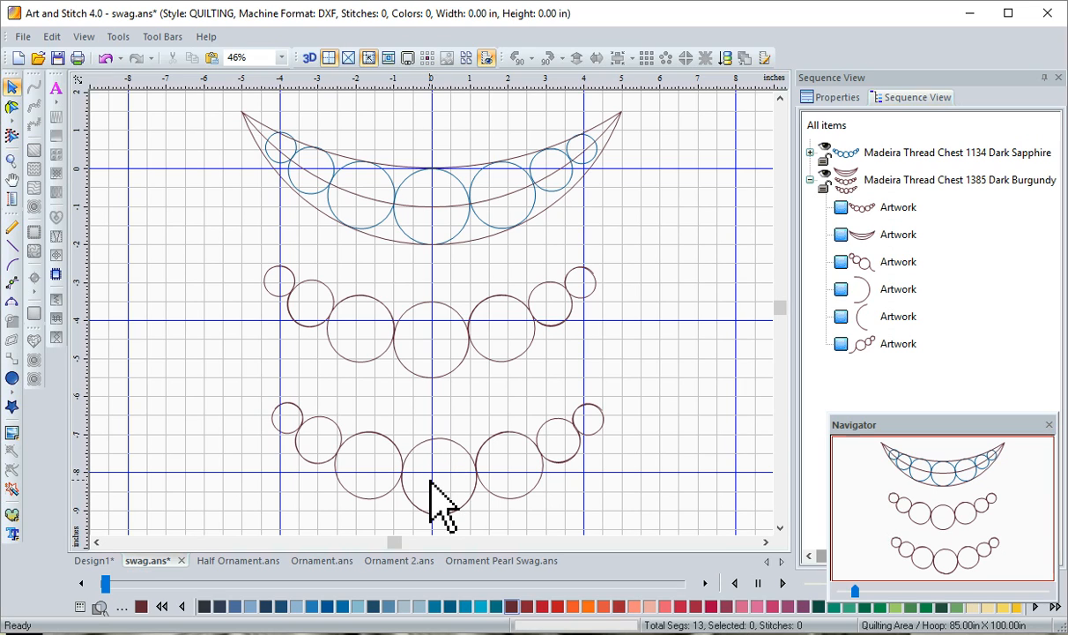
{"action": "left_click", "coordinate": [504, 561]}
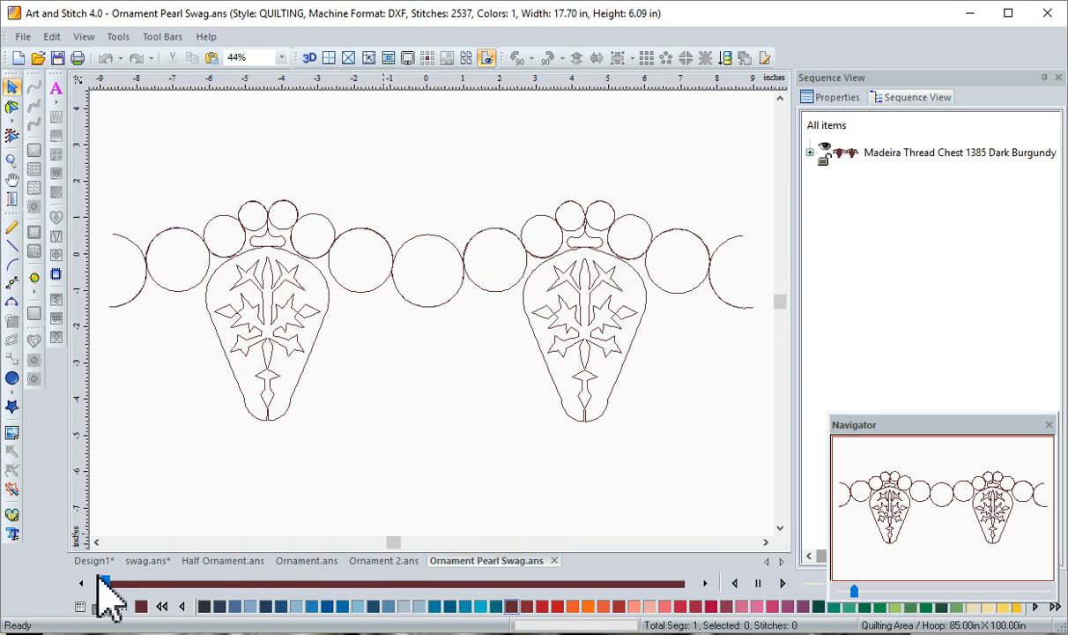
{"action": "left_click", "coordinate": [125, 561]}
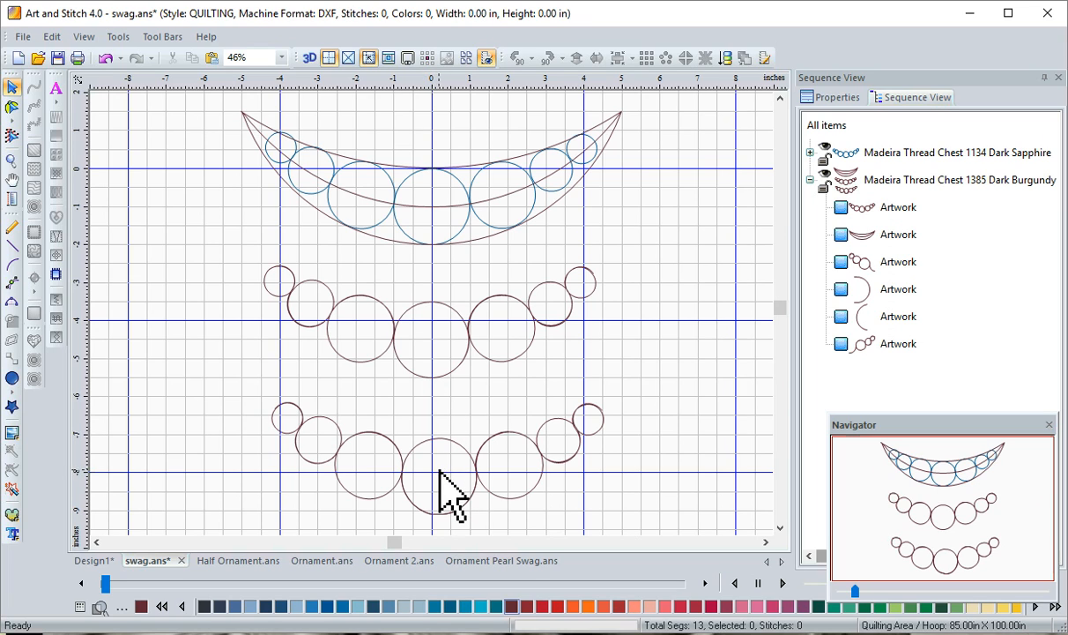
{"action": "left_click", "coordinate": [301, 328]}
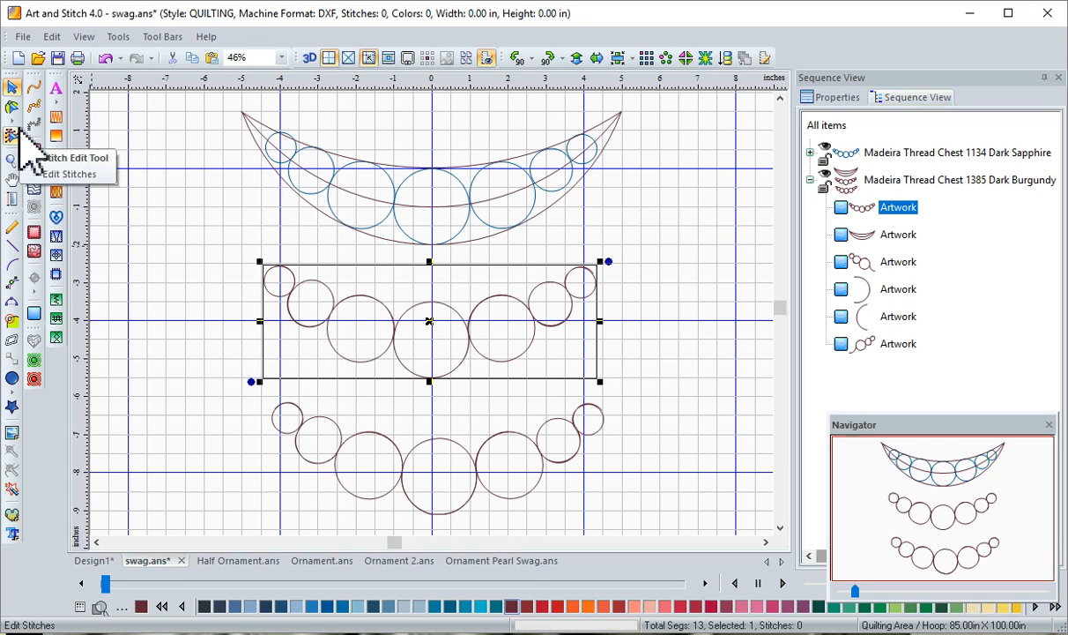
{"action": "left_click", "coordinate": [18, 121]}
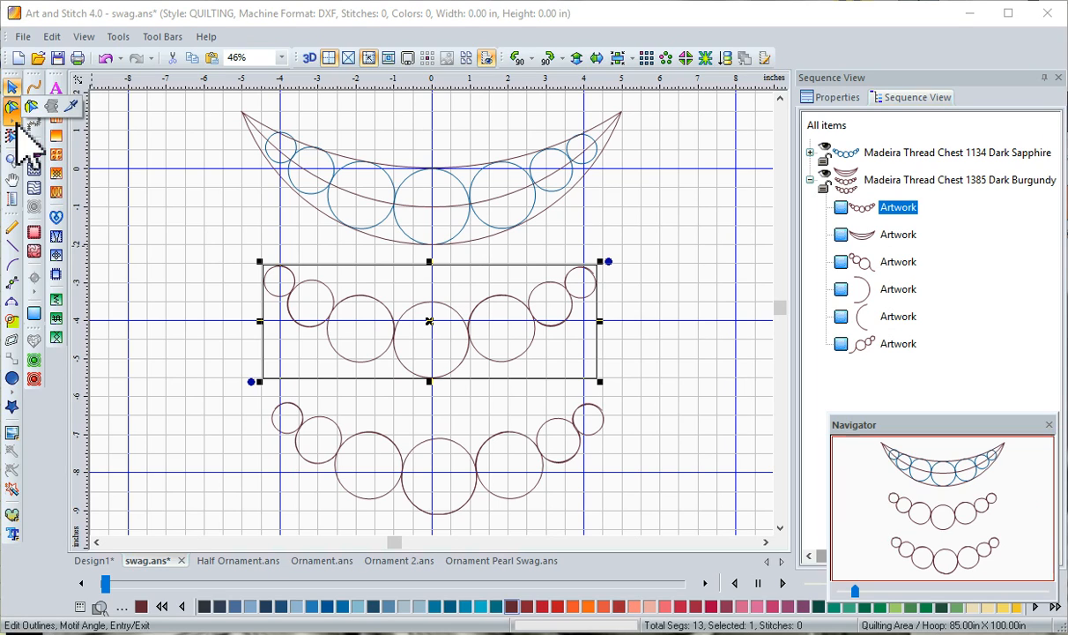
{"action": "left_click", "coordinate": [72, 109]}
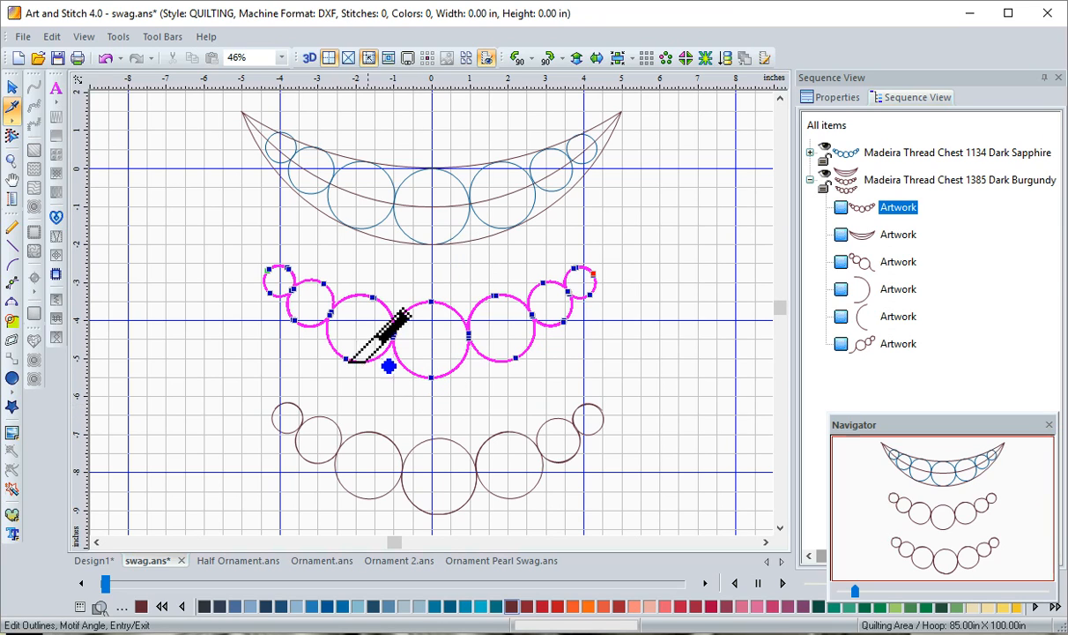
{"action": "left_click", "coordinate": [13, 88]}
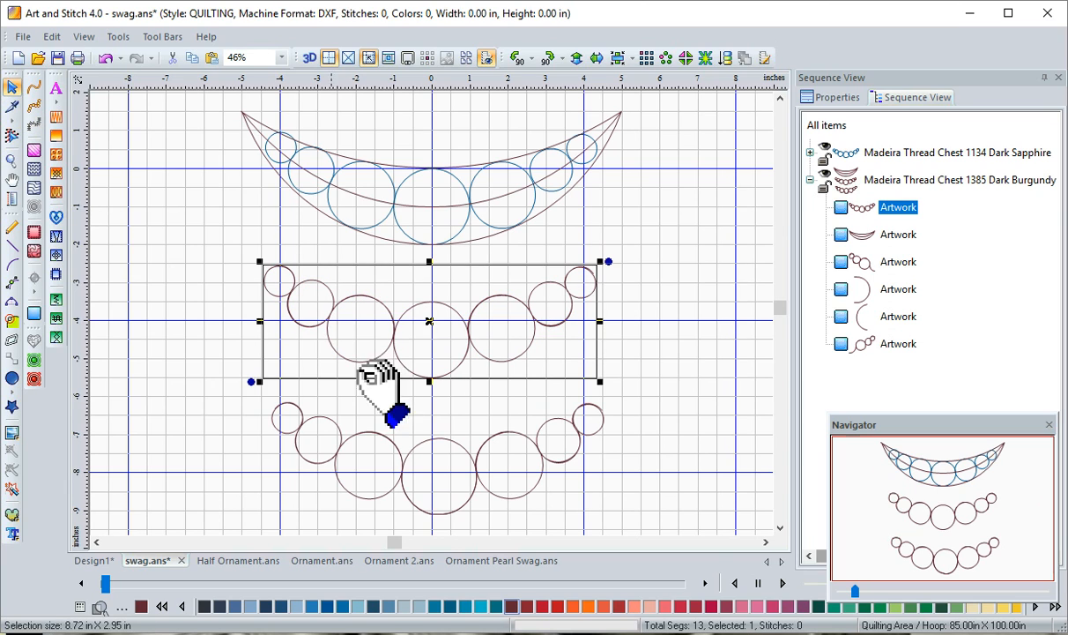
{"action": "left_click", "coordinate": [459, 444]}
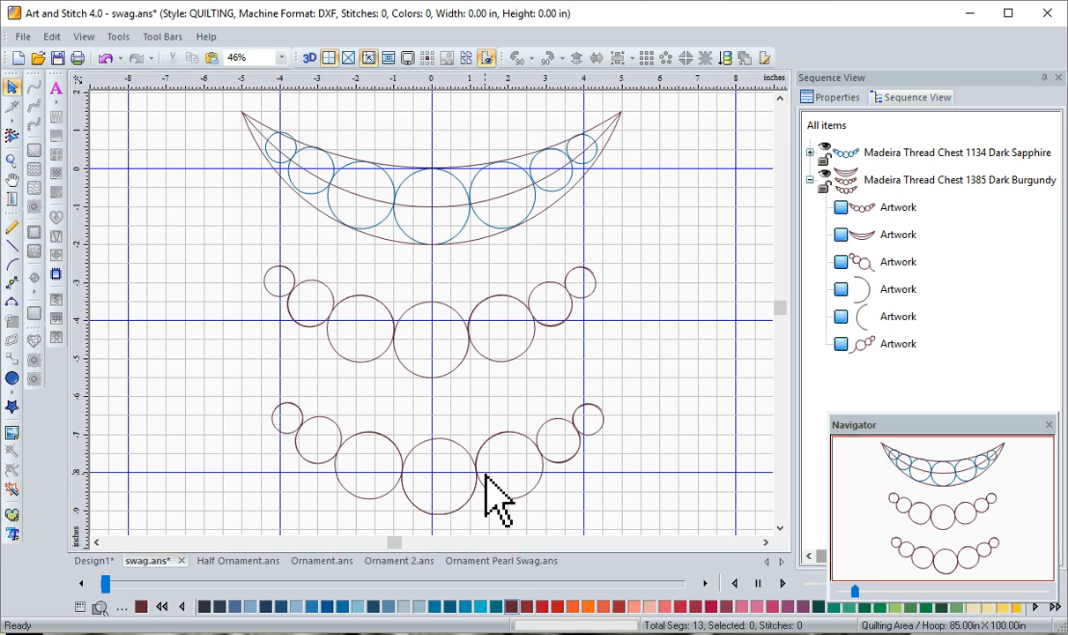
Examine how the lowest pearl string is split by selecting its right and left pieces in turn
{"action": "left_click", "coordinate": [477, 468]}
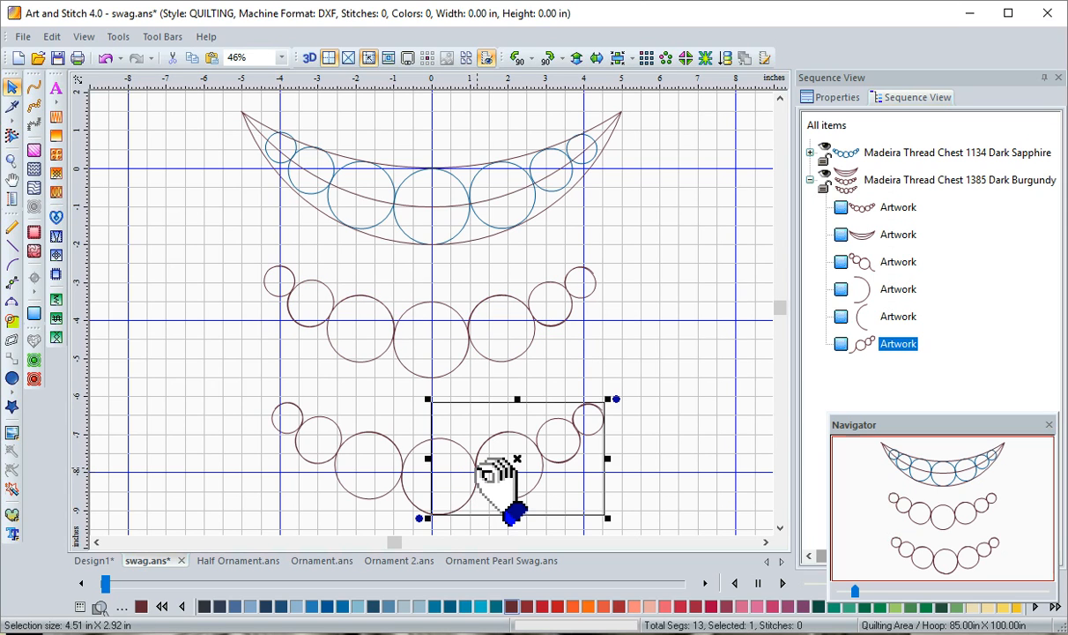
{"action": "left_click", "coordinate": [399, 473]}
{"action": "left_click", "coordinate": [305, 439]}
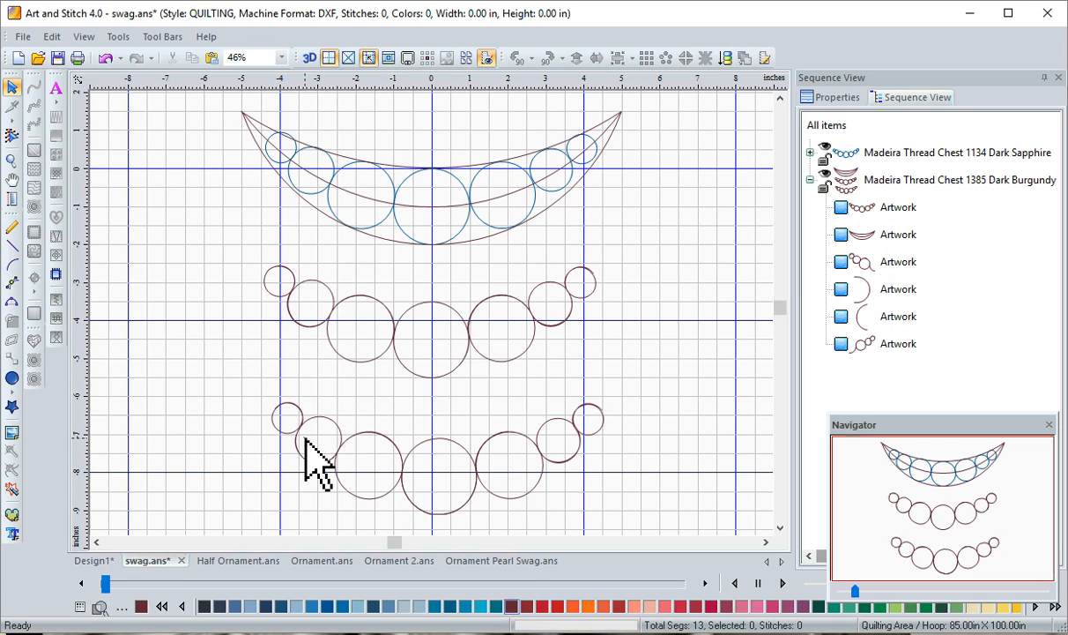
{"action": "left_click", "coordinate": [300, 432]}
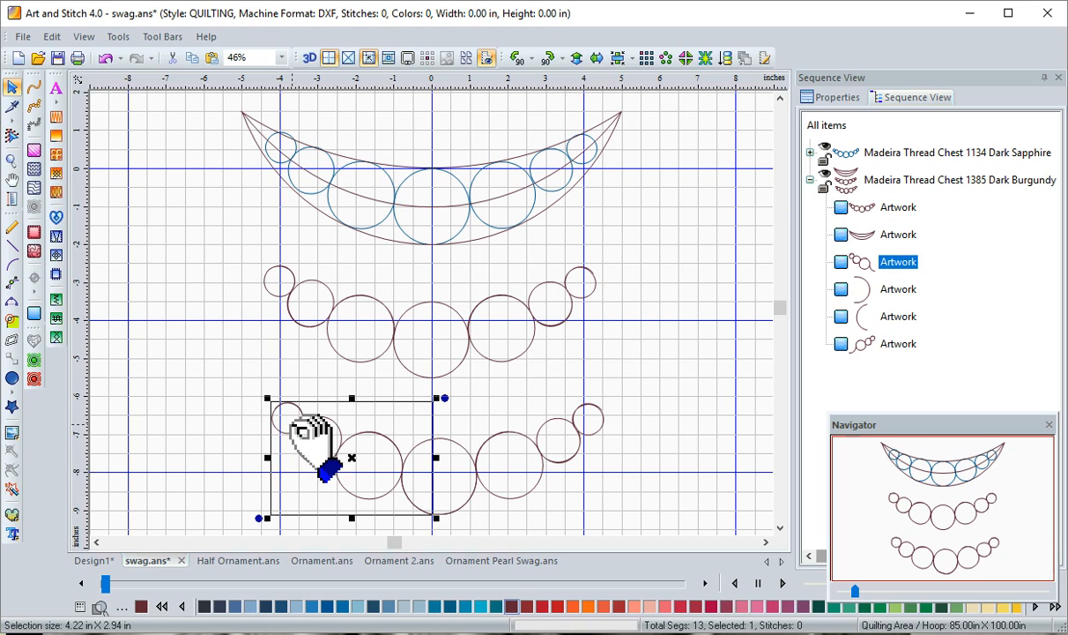
{"action": "left_click", "coordinate": [526, 479]}
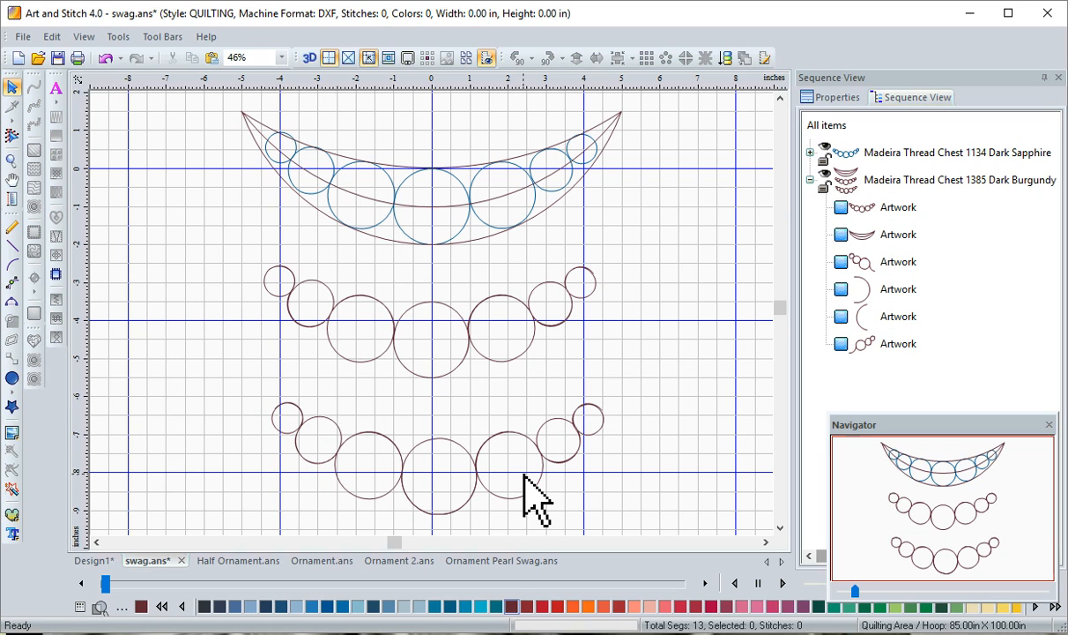
Join the lowest design's left pearl string and the centre circle's left arc into one object
{"action": "left_click", "coordinate": [896, 320]}
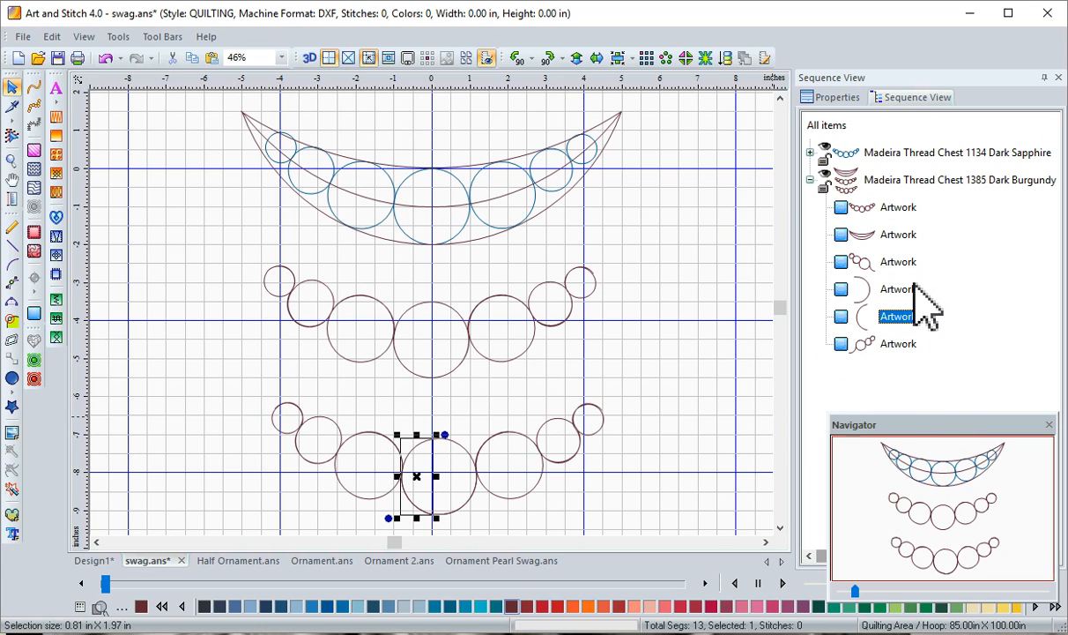
{"action": "left_click", "coordinate": [883, 265]}
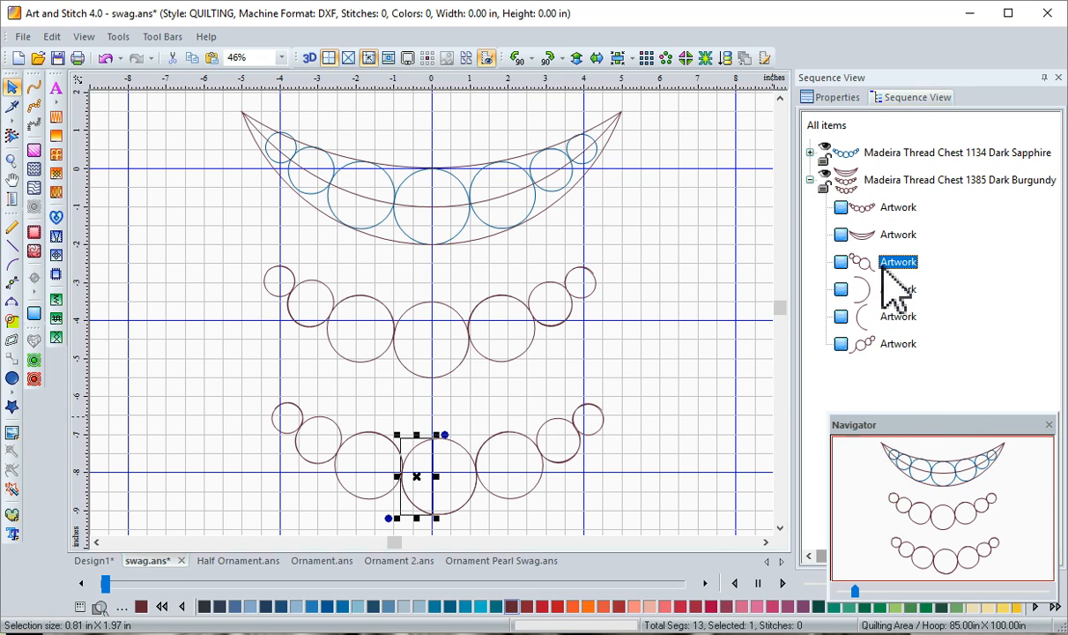
{"action": "left_click", "coordinate": [884, 323], "text": "ctrl"}
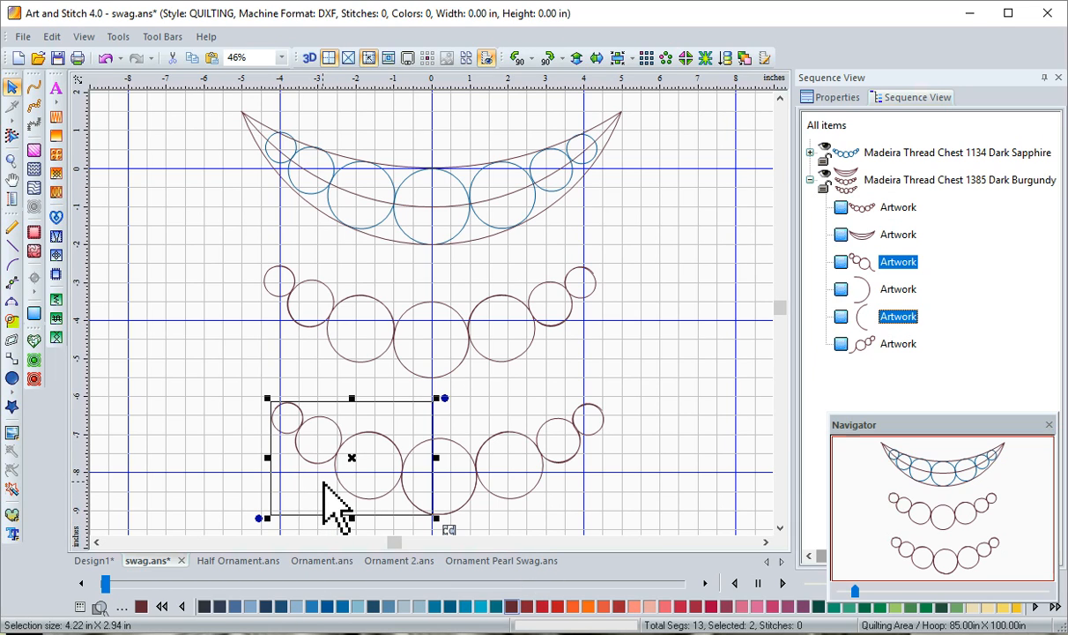
{"action": "right_click", "coordinate": [335, 509]}
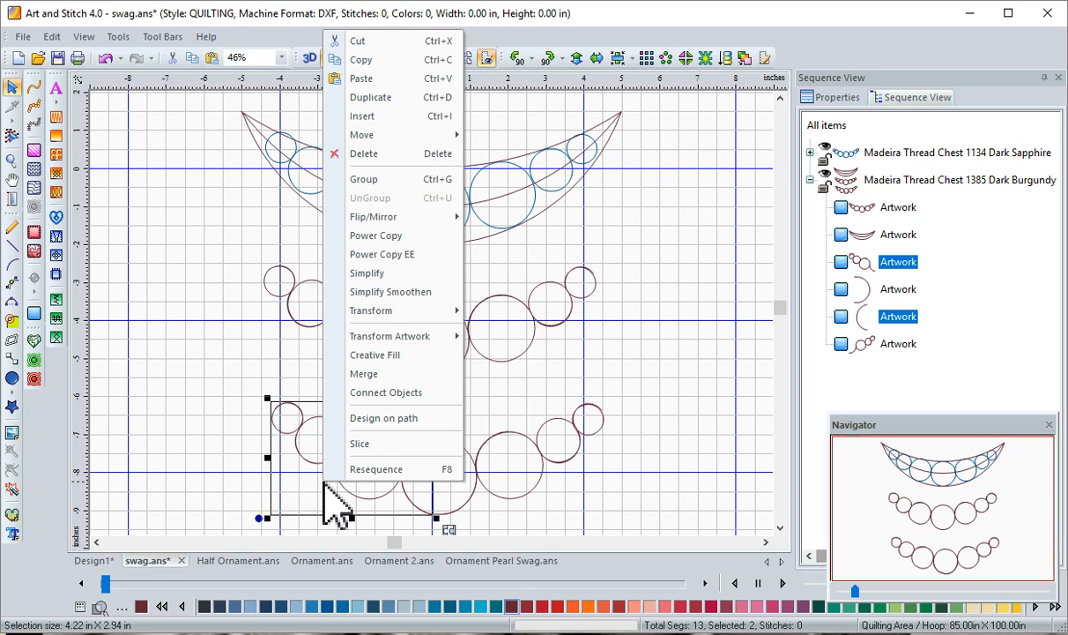
{"action": "left_click", "coordinate": [340, 374]}
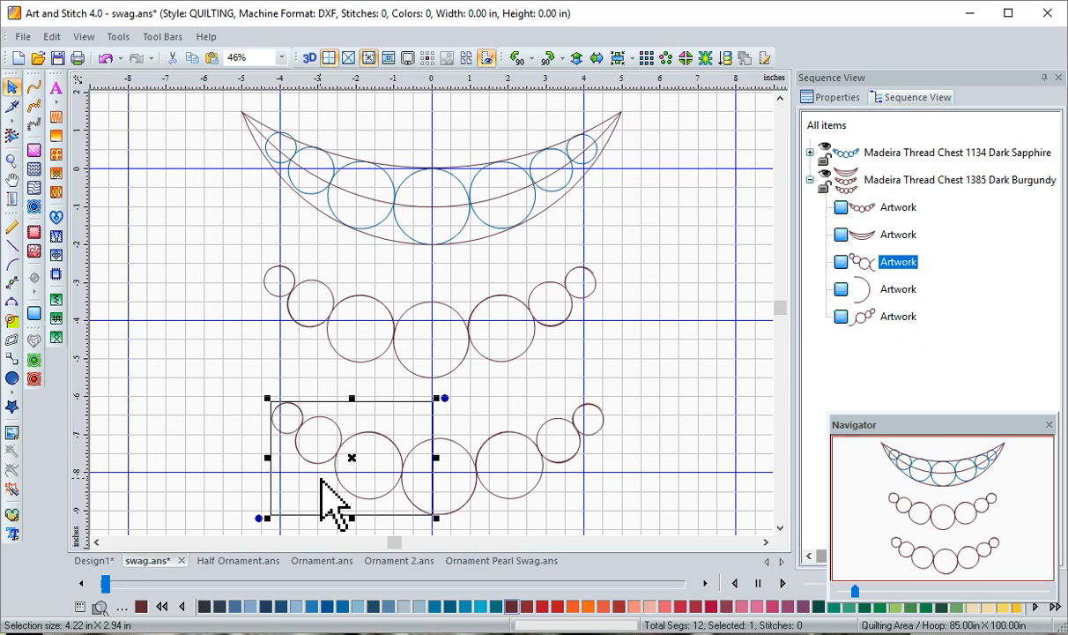
Merge the lowest design's right pearl string and the centre circle's right arc into one object
{"action": "left_click", "coordinate": [898, 290]}
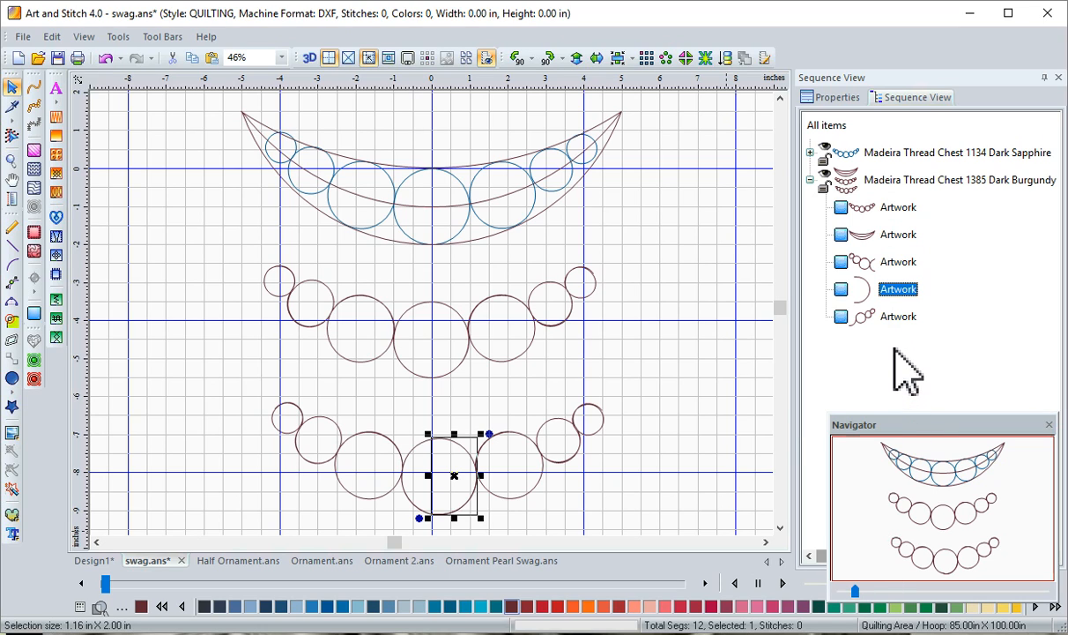
{"action": "left_click", "coordinate": [896, 319]}
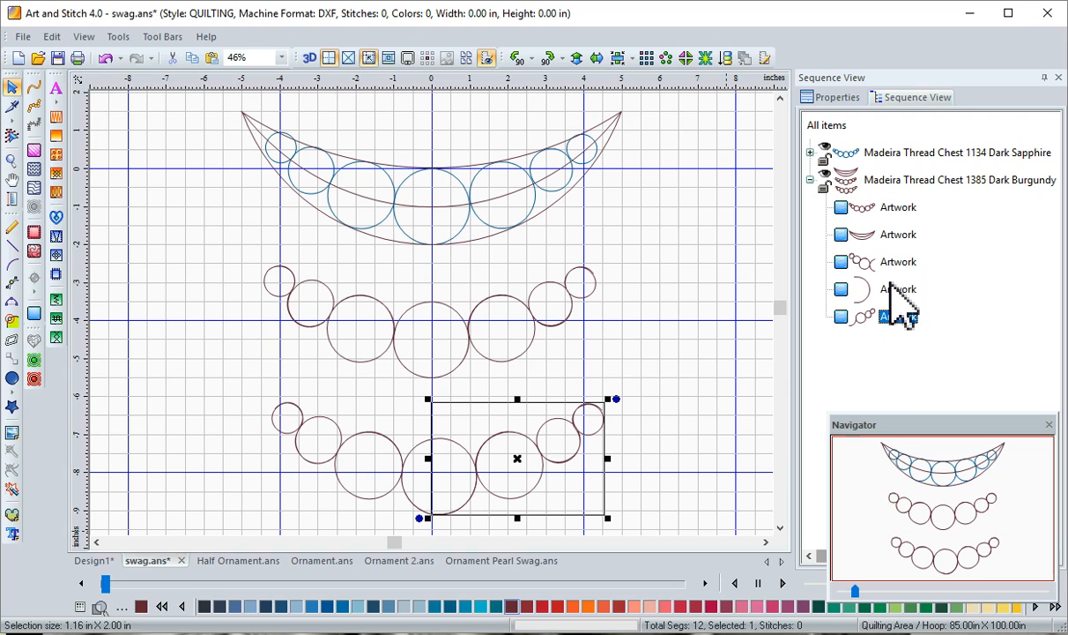
{"action": "left_click", "coordinate": [890, 289], "text": "ctrl"}
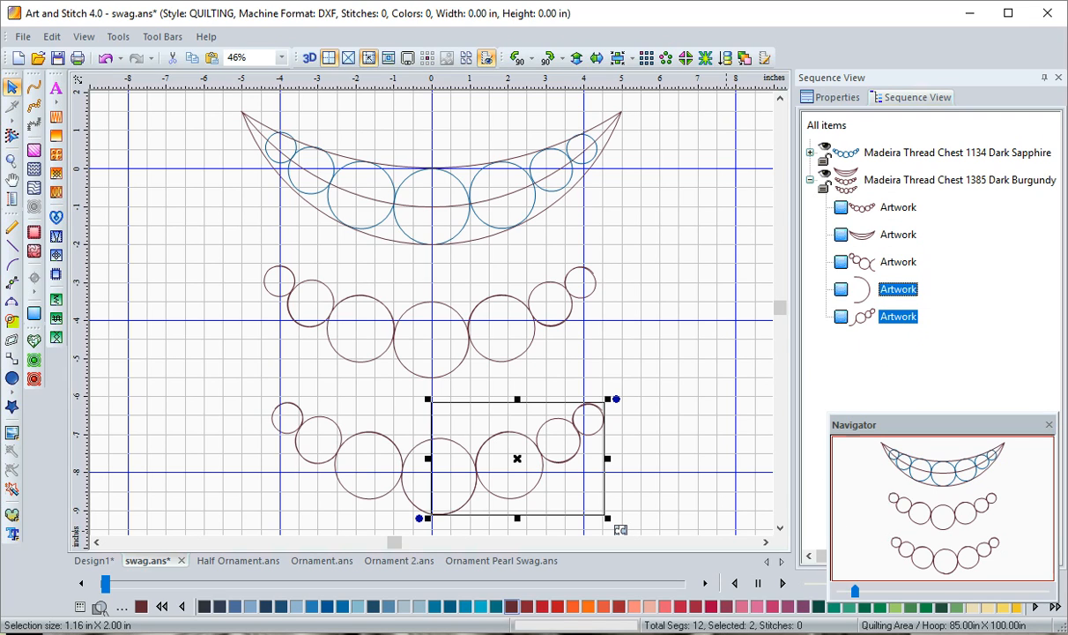
{"action": "right_click", "coordinate": [553, 461]}
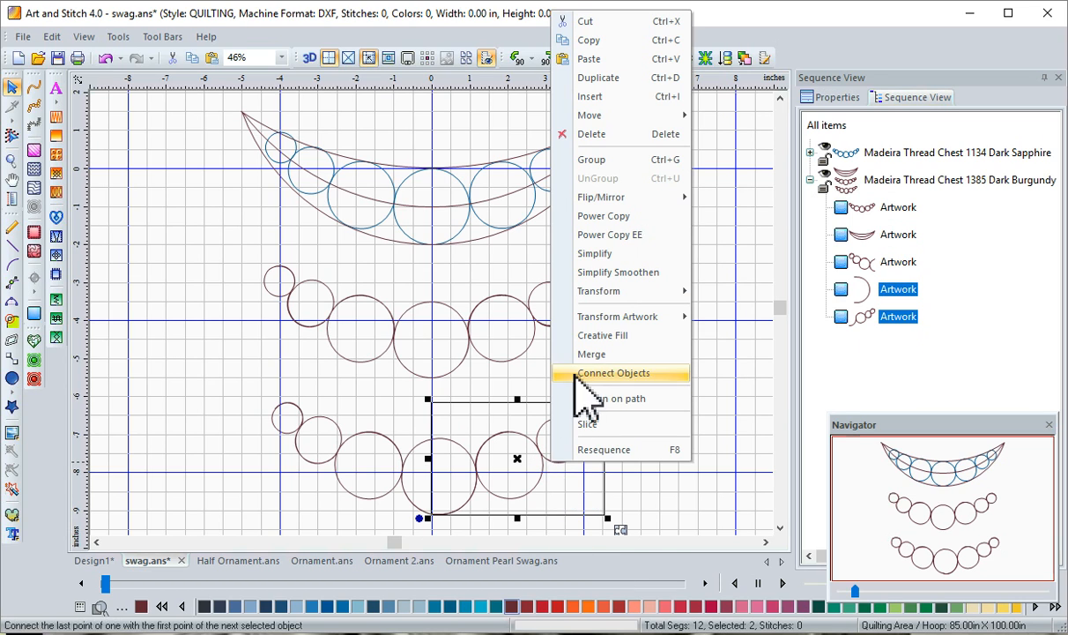
{"action": "left_click", "coordinate": [594, 354]}
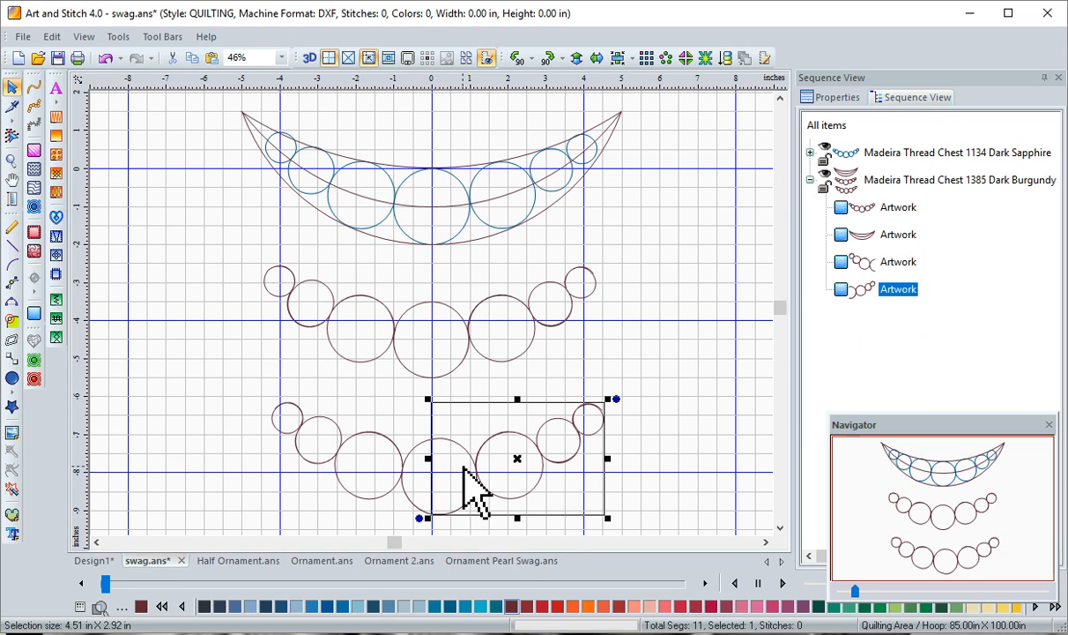
Move the merged right half against the left end of the middle pearl swag and the left half against its right end
{"action": "left_click_drag", "start_coordinate": [491, 480], "coordinate": [152, 347]}
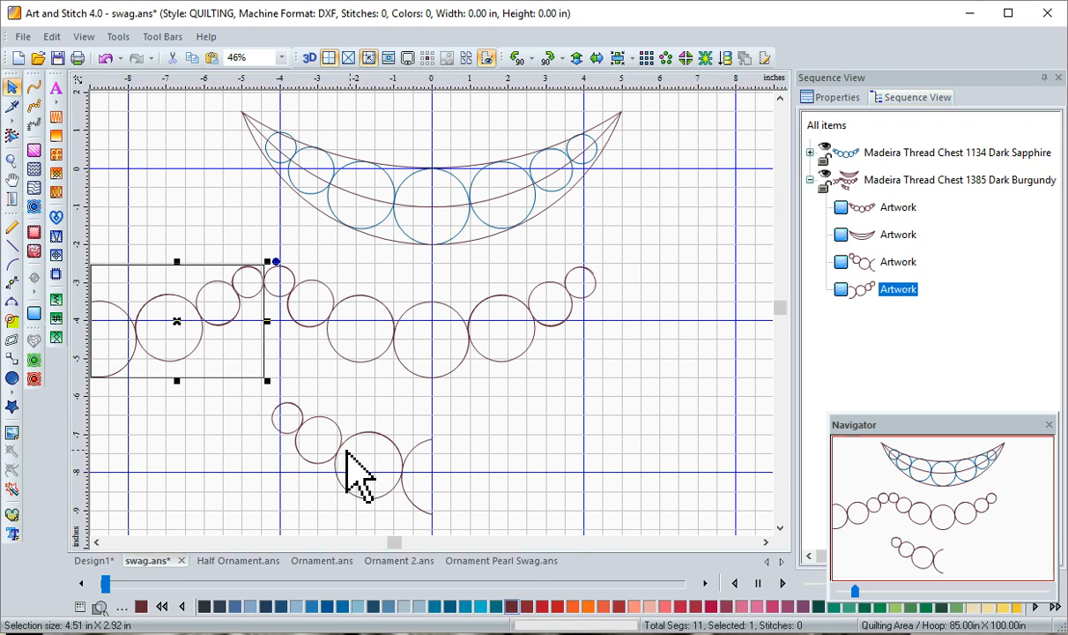
{"action": "left_click_drag", "start_coordinate": [336, 452], "coordinate": [680, 344]}
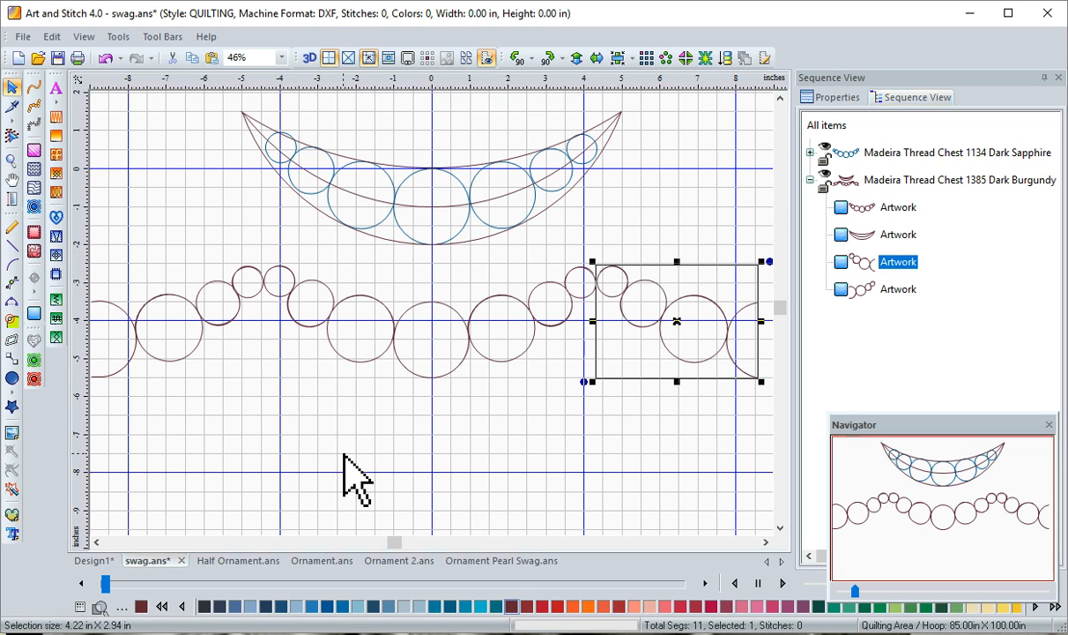
{"action": "key", "text": "0"}
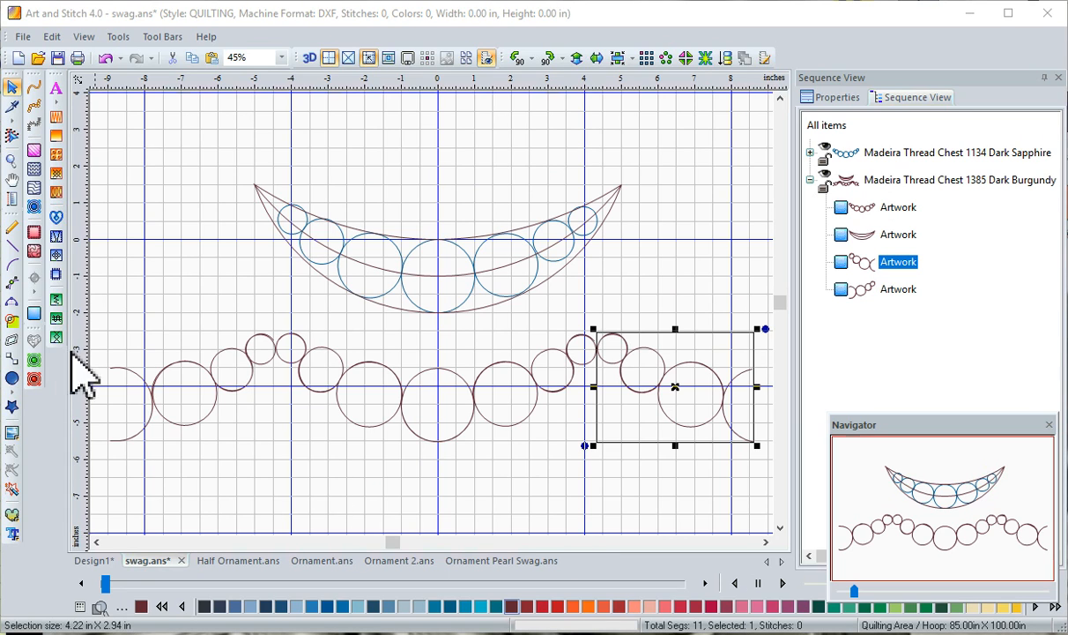
Preview the whole pearl row repeated two across and two down with Repeat design, without applying it
{"action": "left_click_drag", "start_coordinate": [100, 323], "coordinate": [773, 486]}
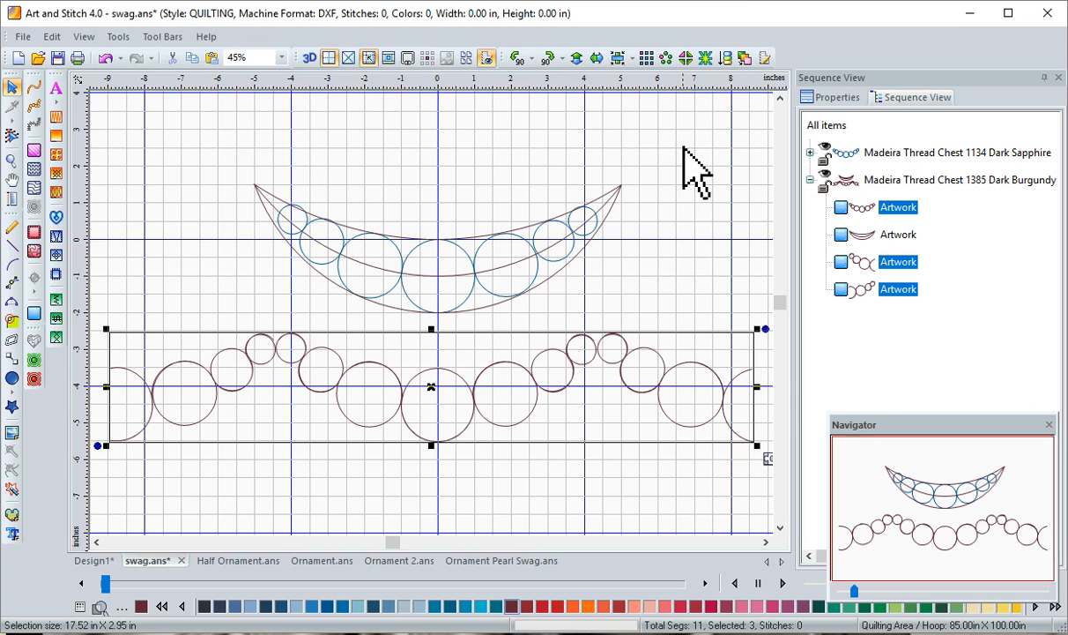
{"action": "left_click", "coordinate": [644, 59]}
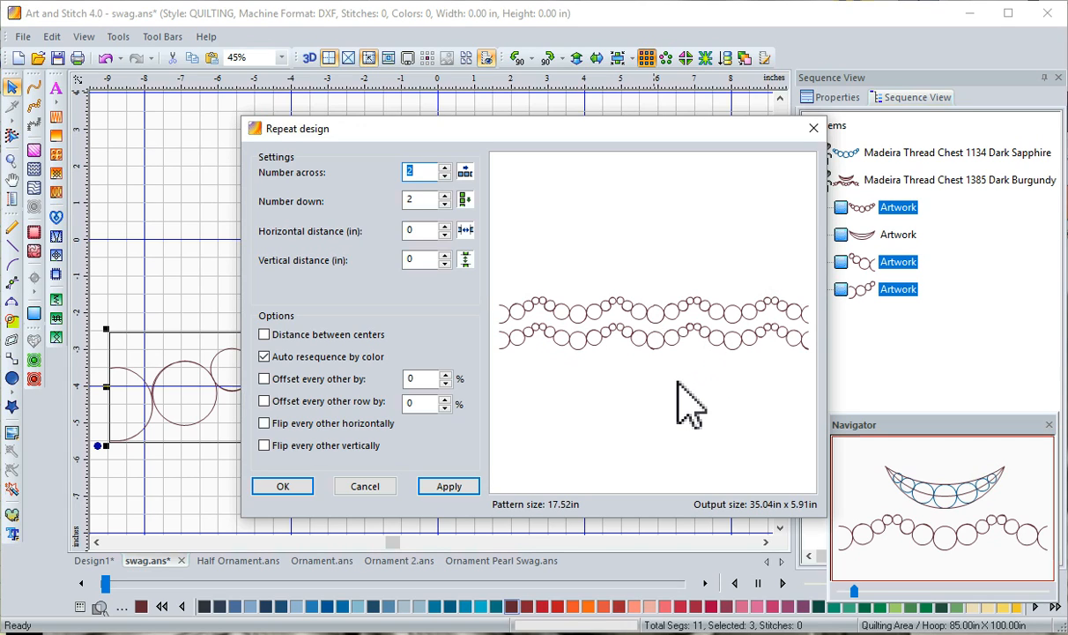
{"action": "left_click", "coordinate": [347, 489]}
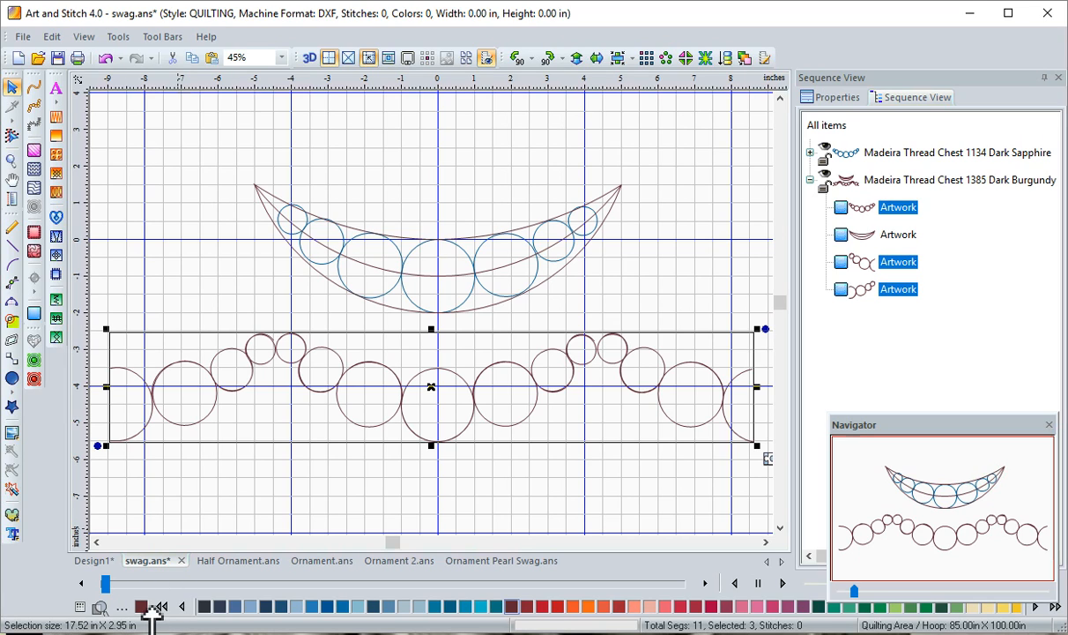
{"action": "left_click", "coordinate": [224, 499]}
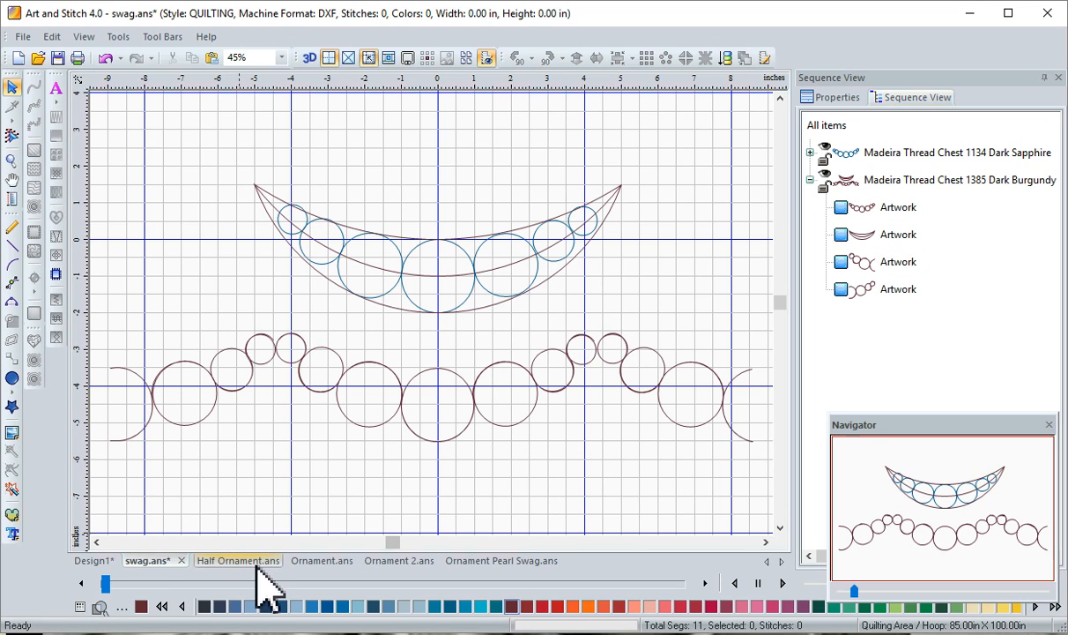
Switch to the Half Ornament.ans design and fit the complete half ornament in view
{"action": "left_click", "coordinate": [248, 562]}
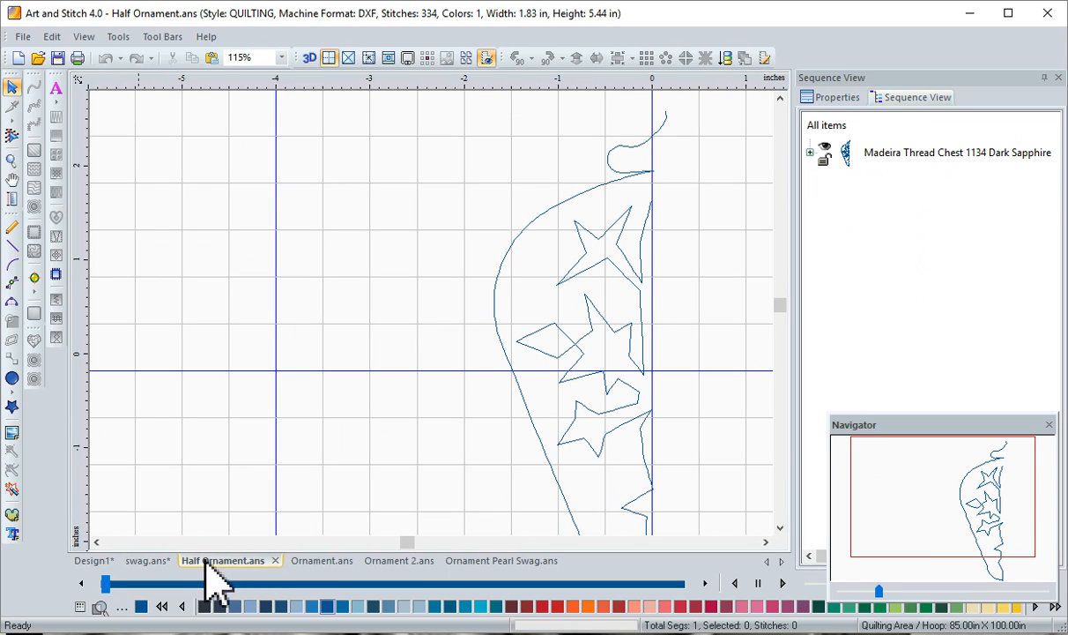
{"action": "key", "text": "F4"}
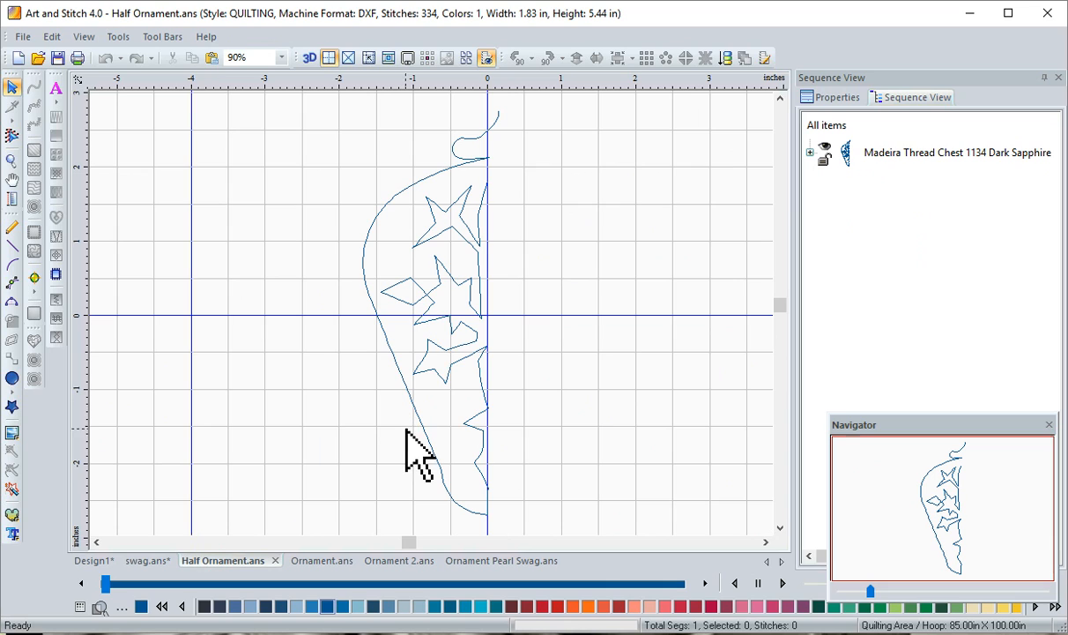
{"action": "left_click", "coordinate": [11, 306]}
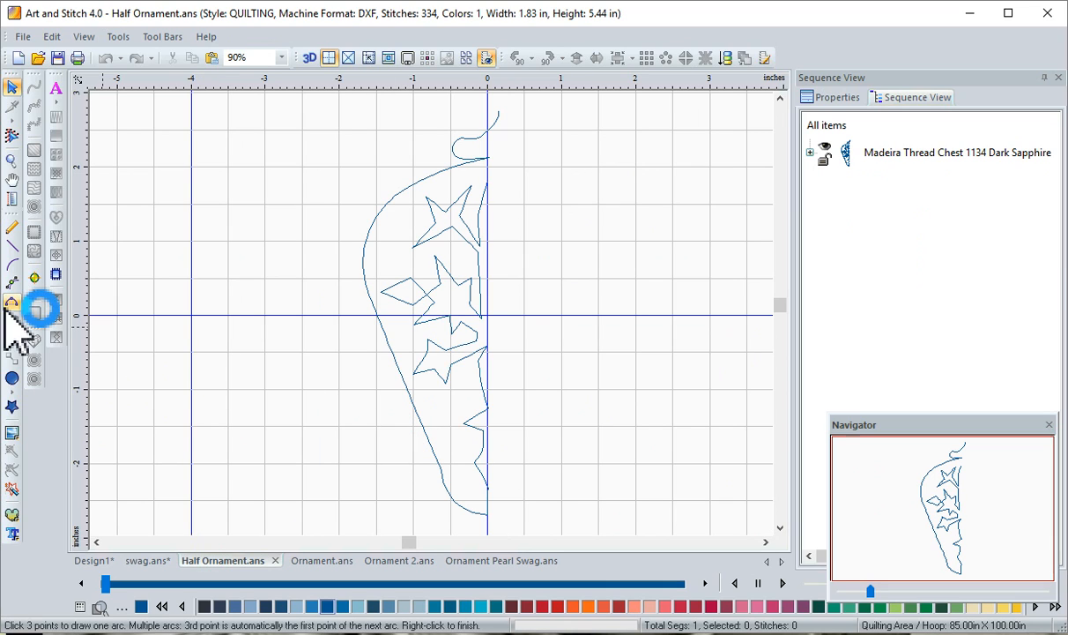
{"action": "left_click", "coordinate": [12, 264]}
{"action": "left_click", "coordinate": [12, 245]}
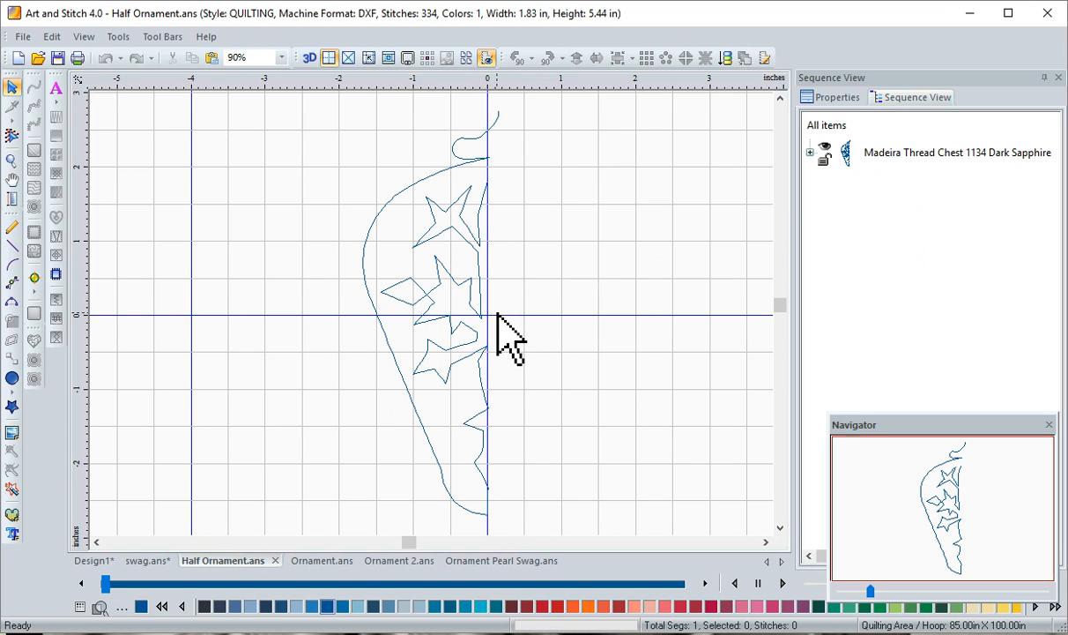
Copy and paste the half ornament, mirror the copy horizontally, and align it with the original along the vertical centre line
{"action": "left_click", "coordinate": [453, 351]}
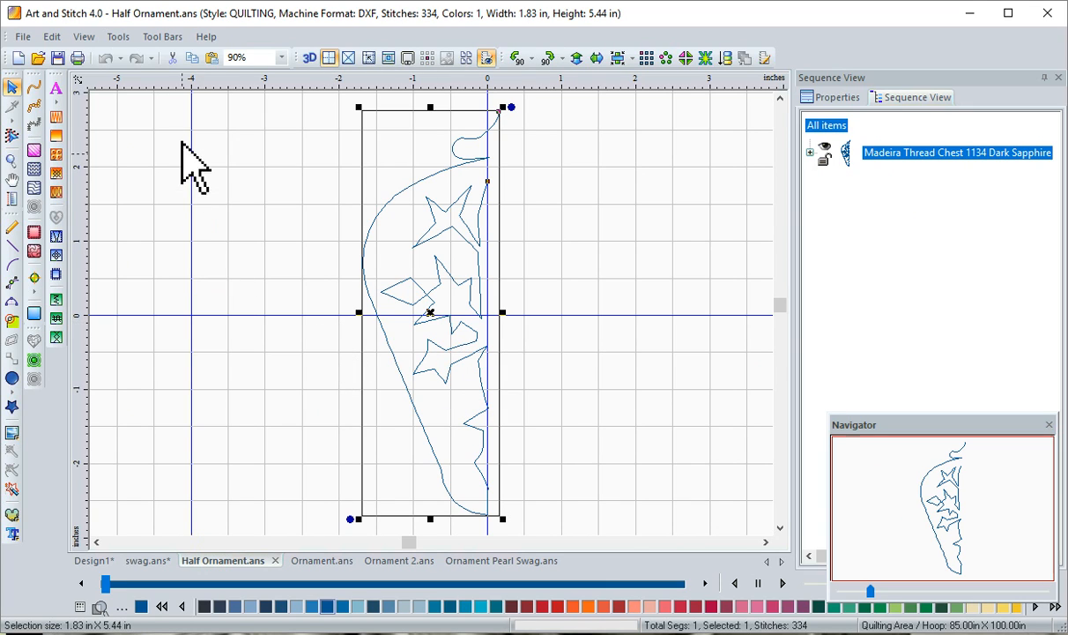
{"action": "left_click", "coordinate": [212, 58]}
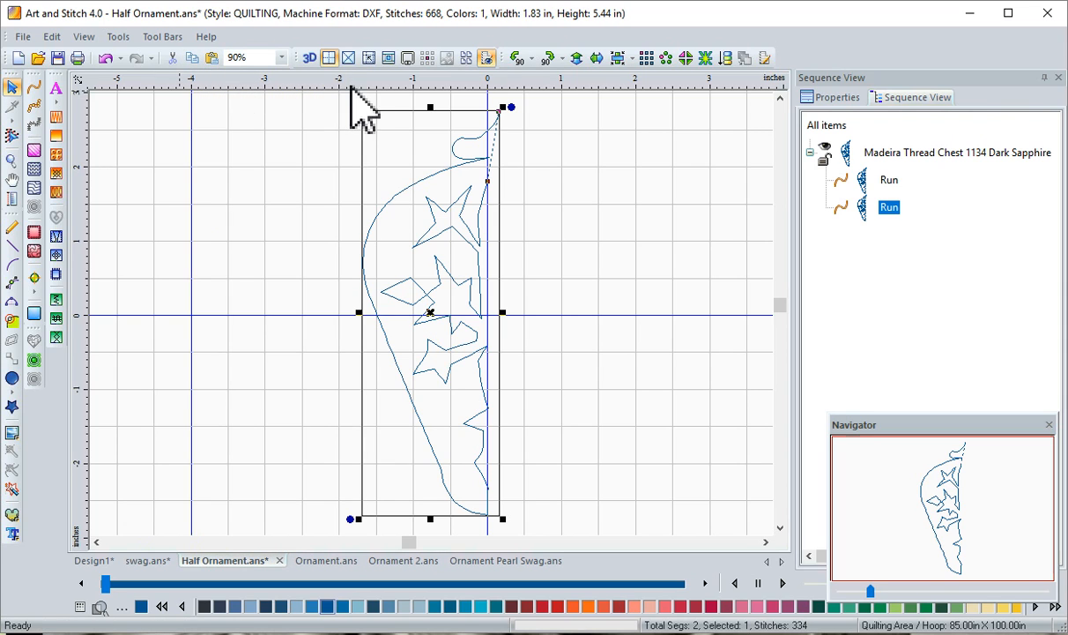
{"action": "left_click", "coordinate": [598, 59]}
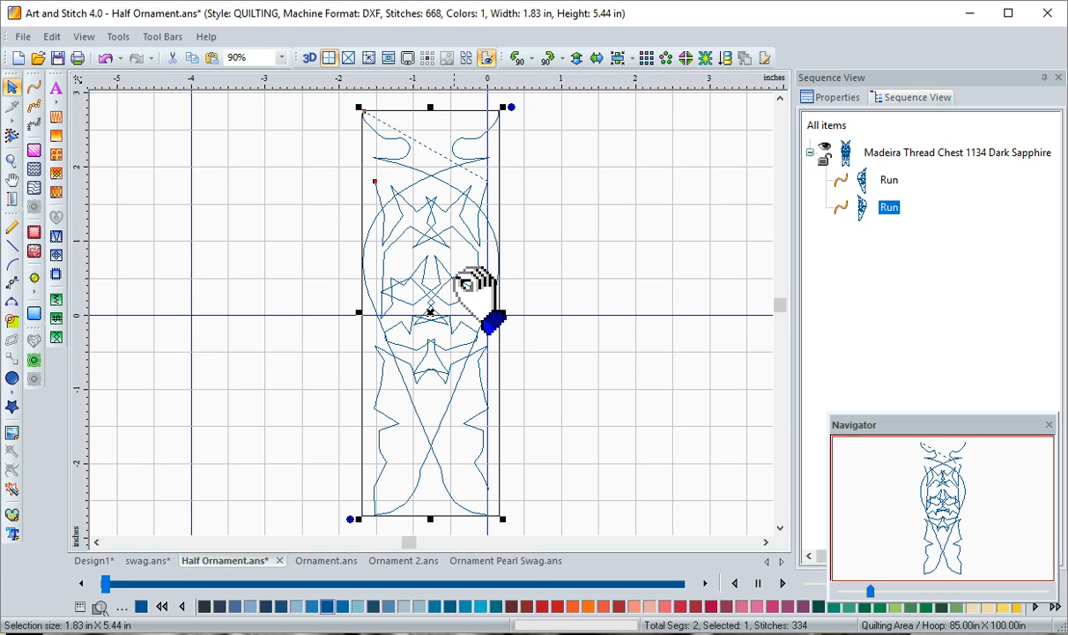
{"action": "left_click_drag", "start_coordinate": [466, 293], "coordinate": [589, 297]}
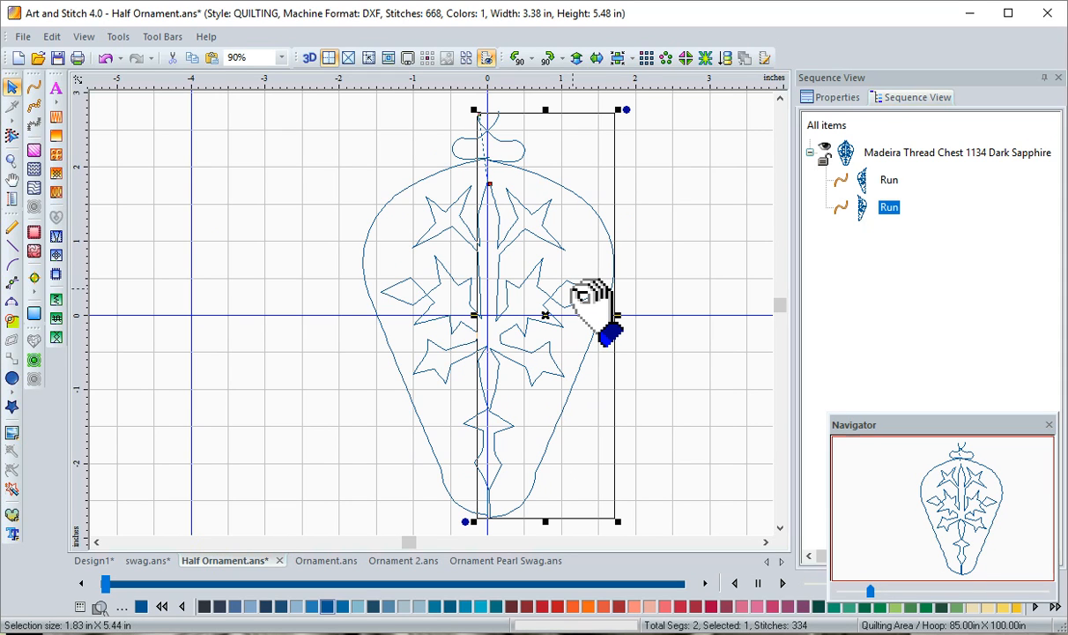
{"action": "left_click", "coordinate": [310, 381]}
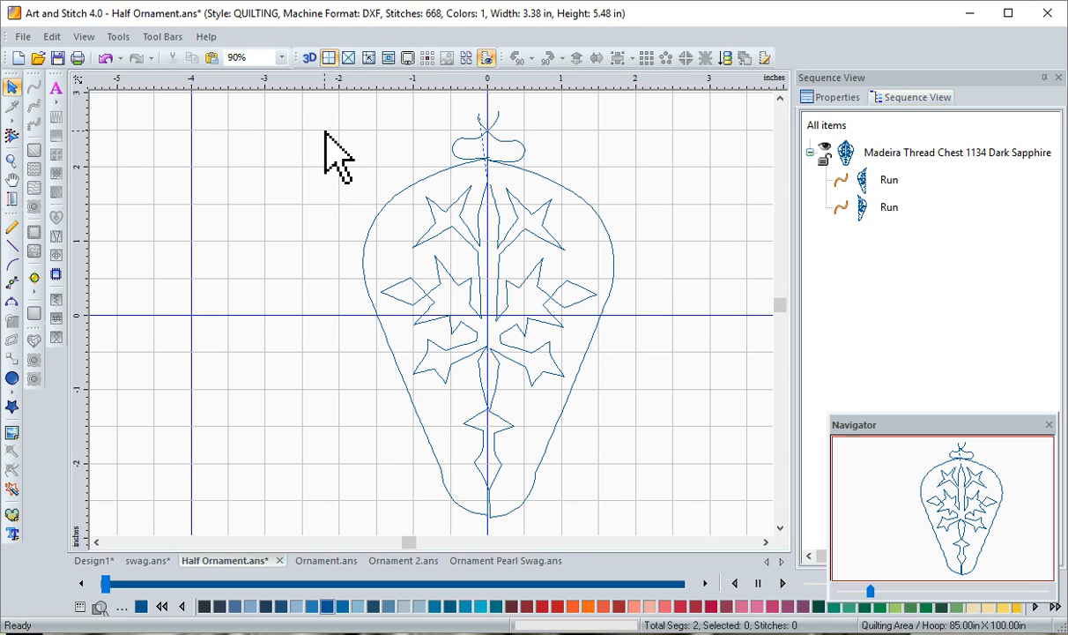
Join the two ornament halves into one continuous object with Connect Objects, and select the result to check it
{"action": "left_click_drag", "start_coordinate": [307, 104], "coordinate": [678, 527]}
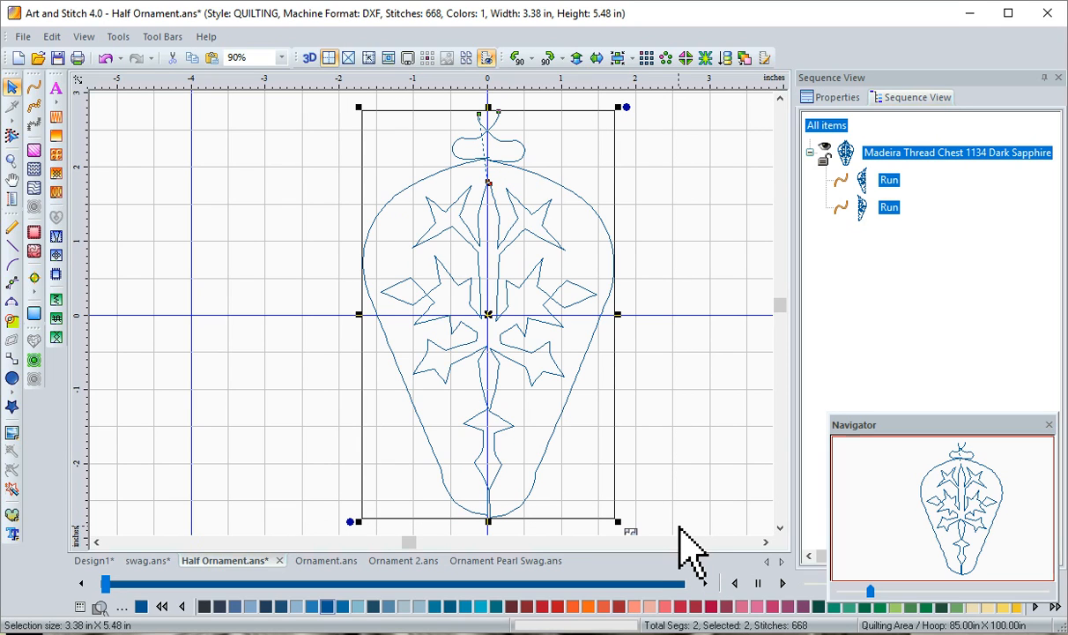
{"action": "right_click", "coordinate": [542, 412]}
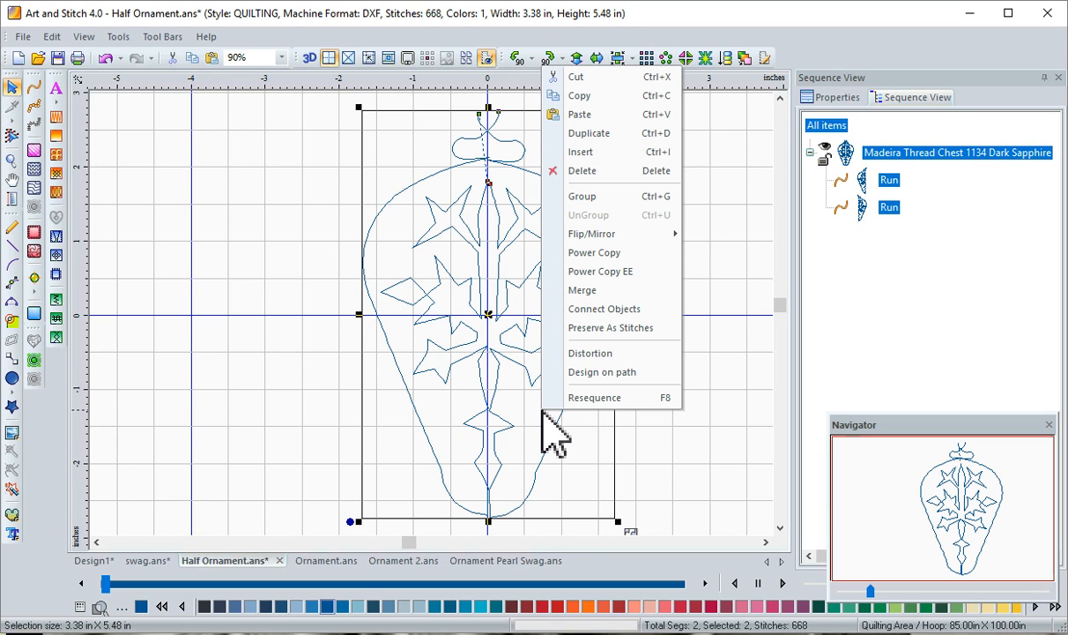
{"action": "left_click", "coordinate": [586, 308]}
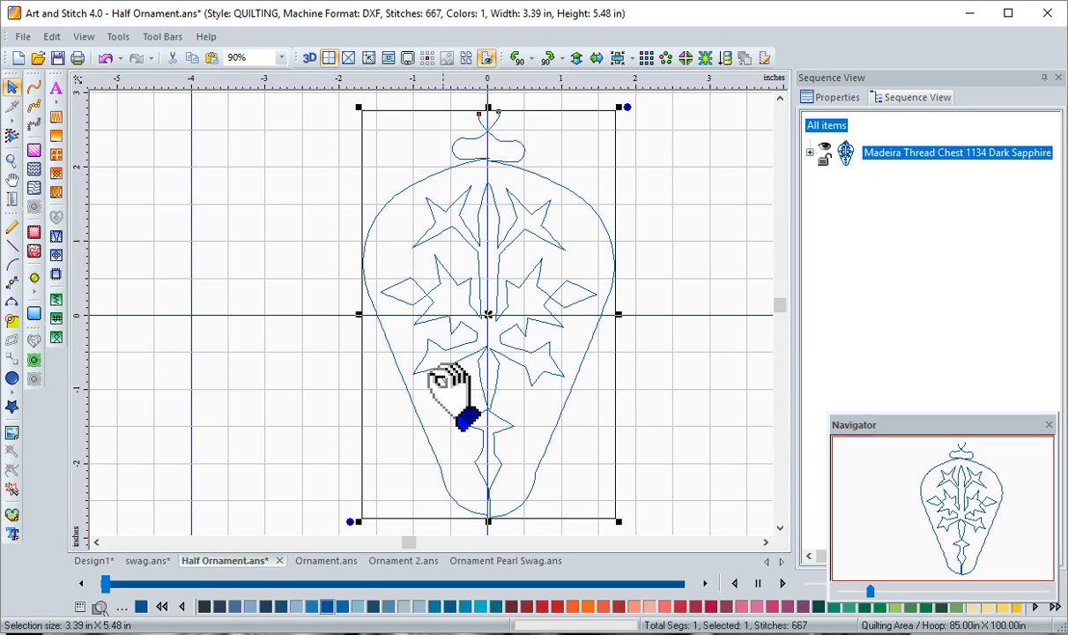
{"action": "left_click", "coordinate": [229, 377]}
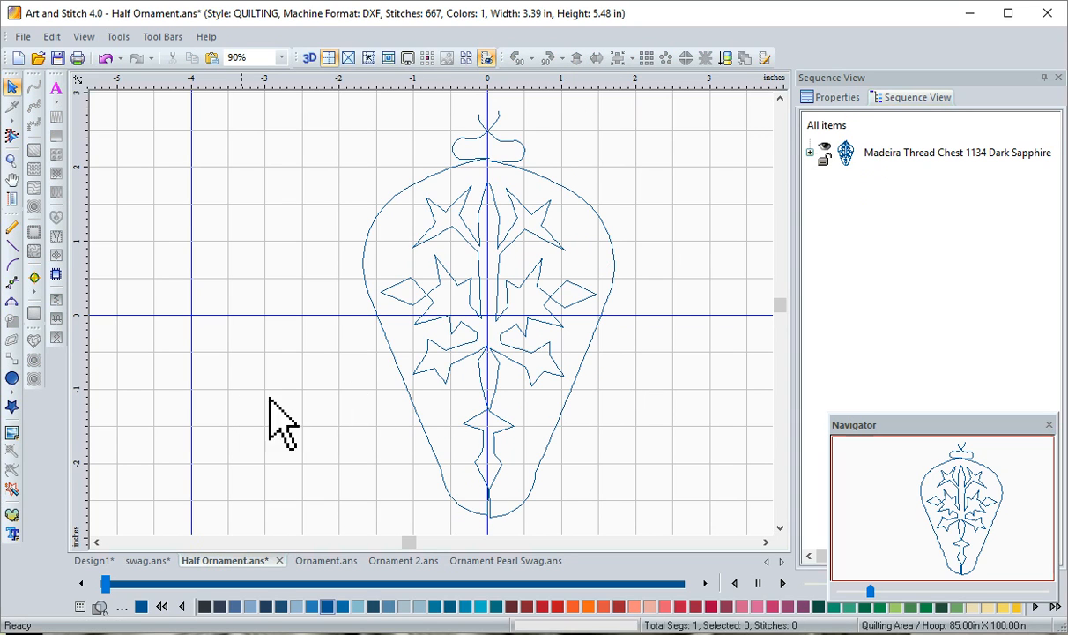
{"action": "left_click", "coordinate": [841, 158]}
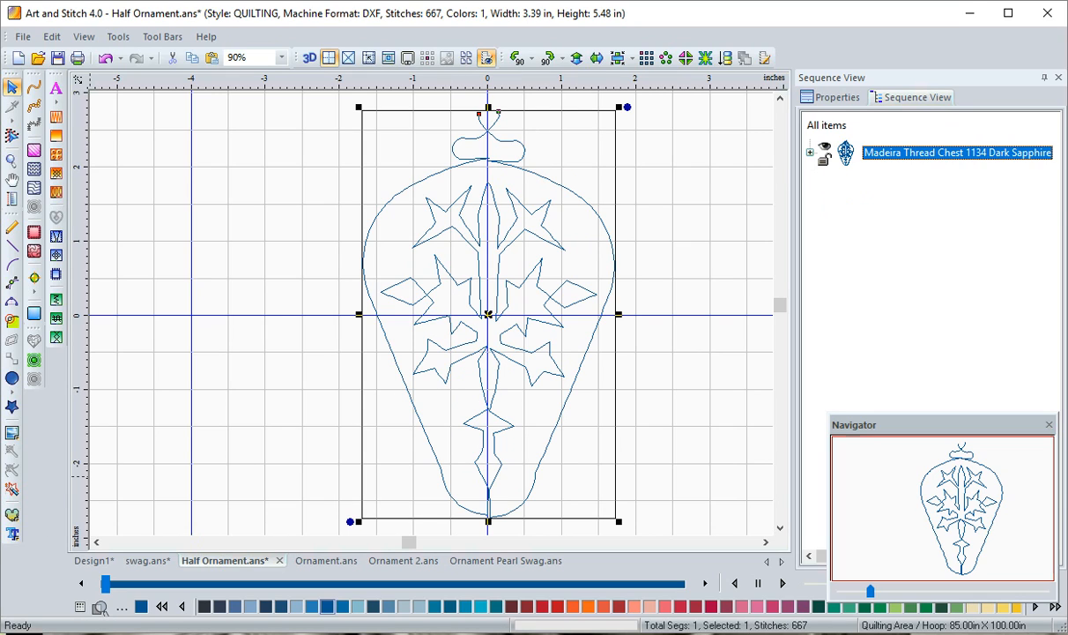
In Ornament 2.ans, paste a copy of the half ornament, mirror it horizontally, and align it with the original along the vertical centre line
{"action": "left_click", "coordinate": [324, 561]}
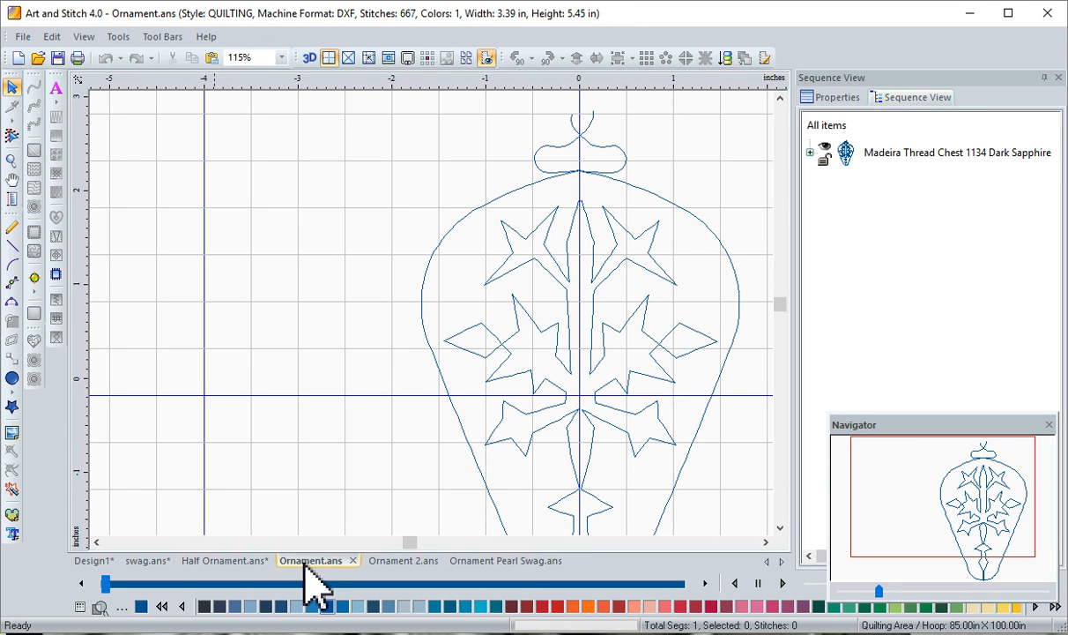
{"action": "left_click", "coordinate": [394, 565]}
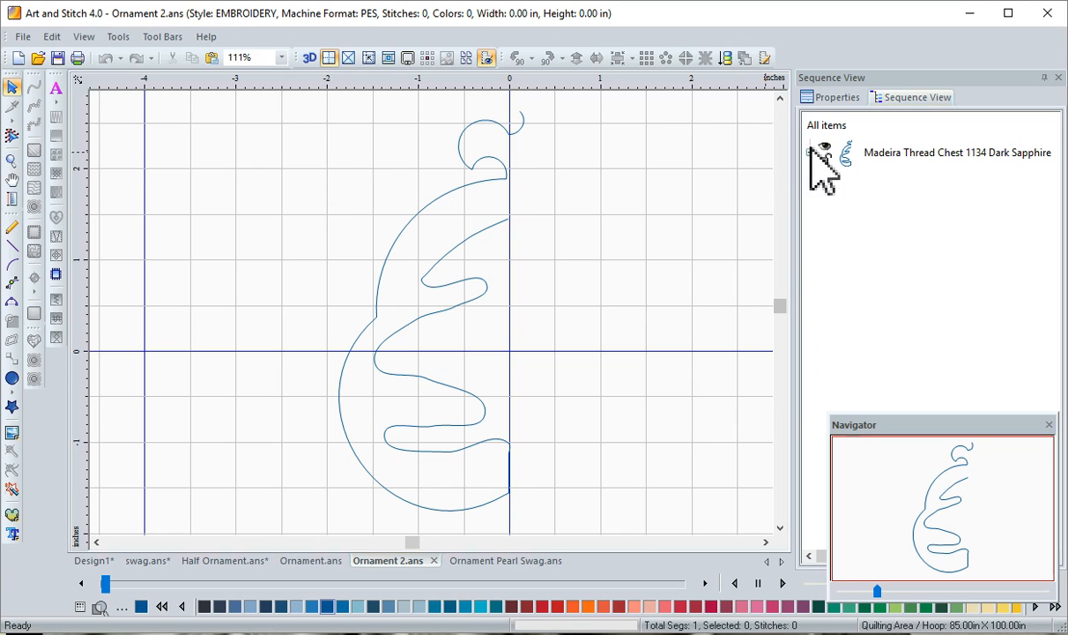
{"action": "left_click", "coordinate": [859, 157]}
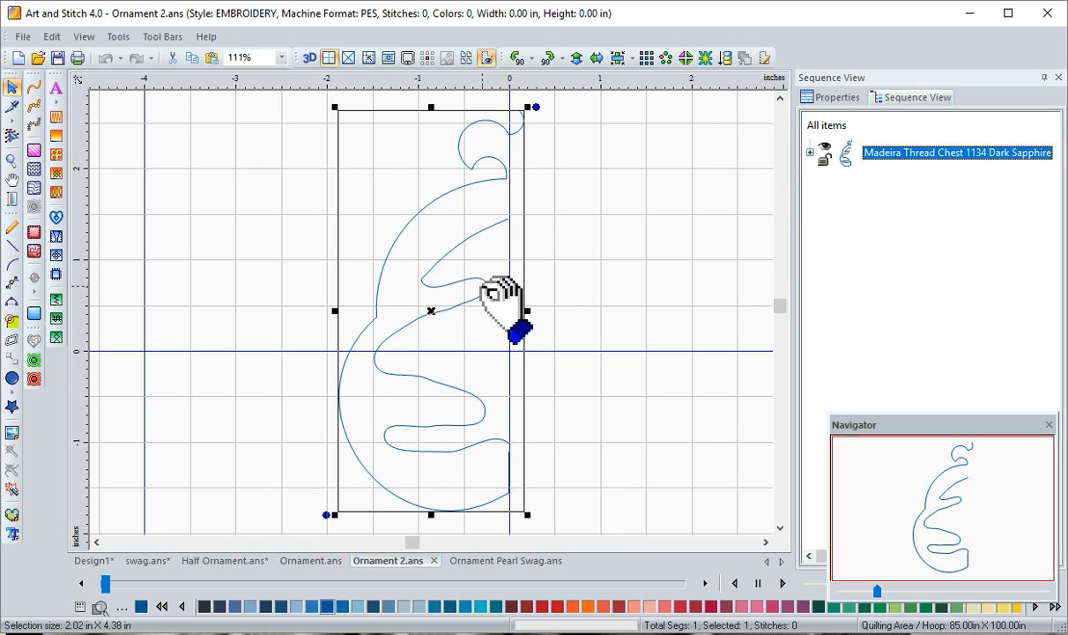
{"action": "left_click", "coordinate": [191, 57]}
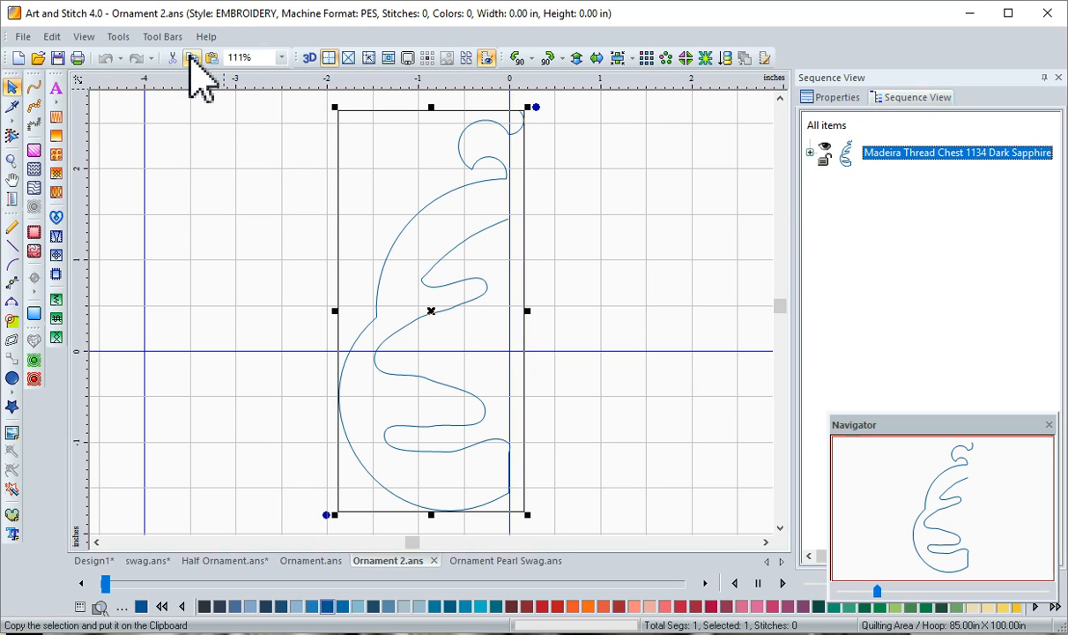
{"action": "left_click", "coordinate": [211, 57]}
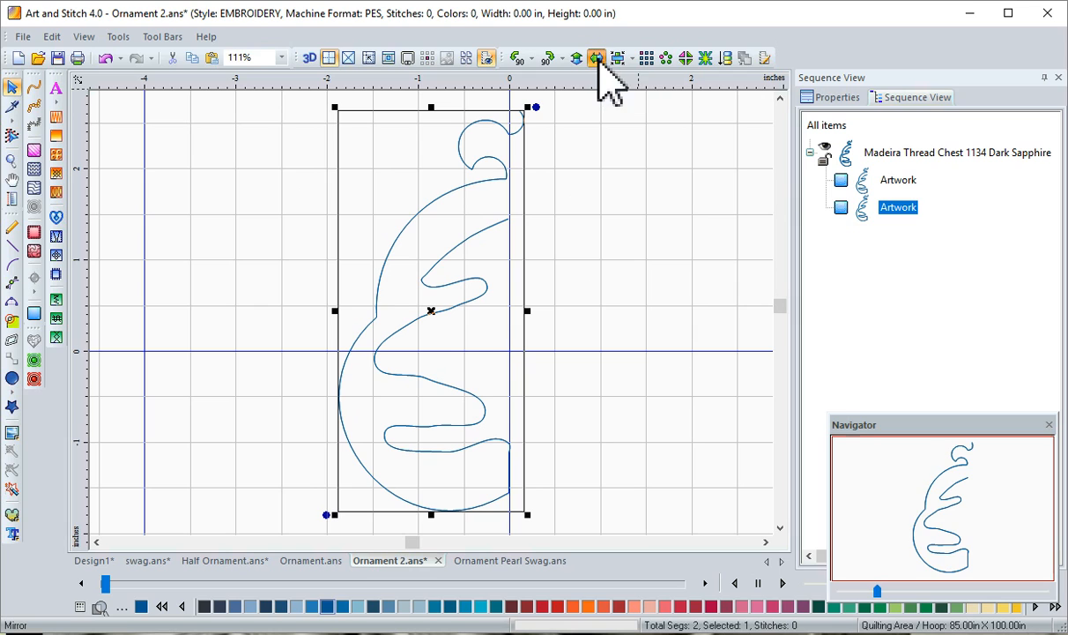
{"action": "left_click", "coordinate": [597, 58]}
{"action": "left_click_drag", "start_coordinate": [469, 300], "coordinate": [625, 298]}
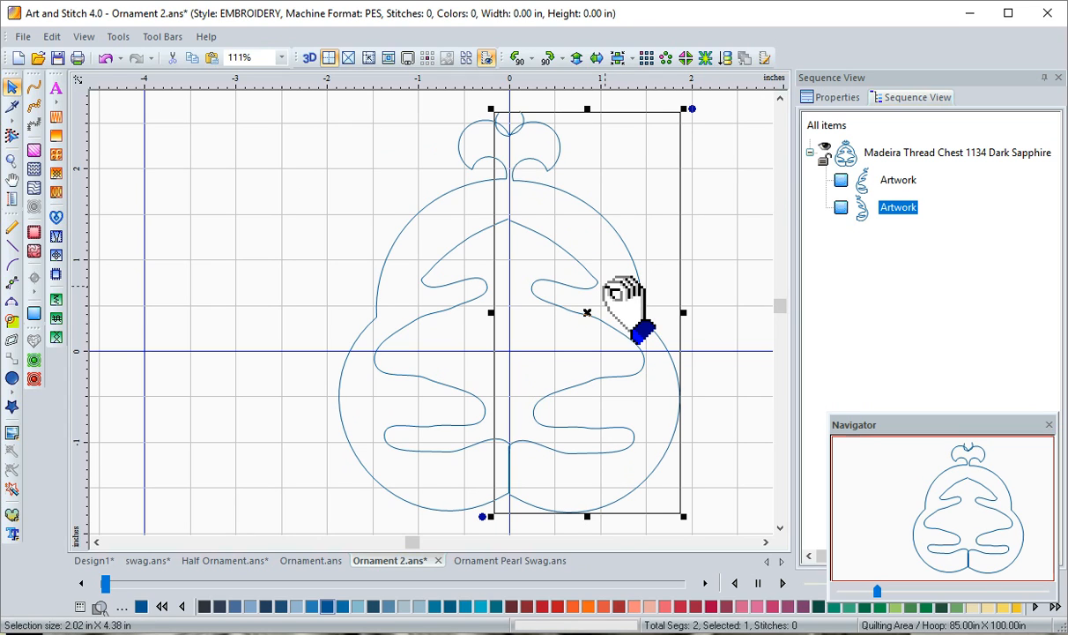
{"action": "left_click", "coordinate": [173, 298]}
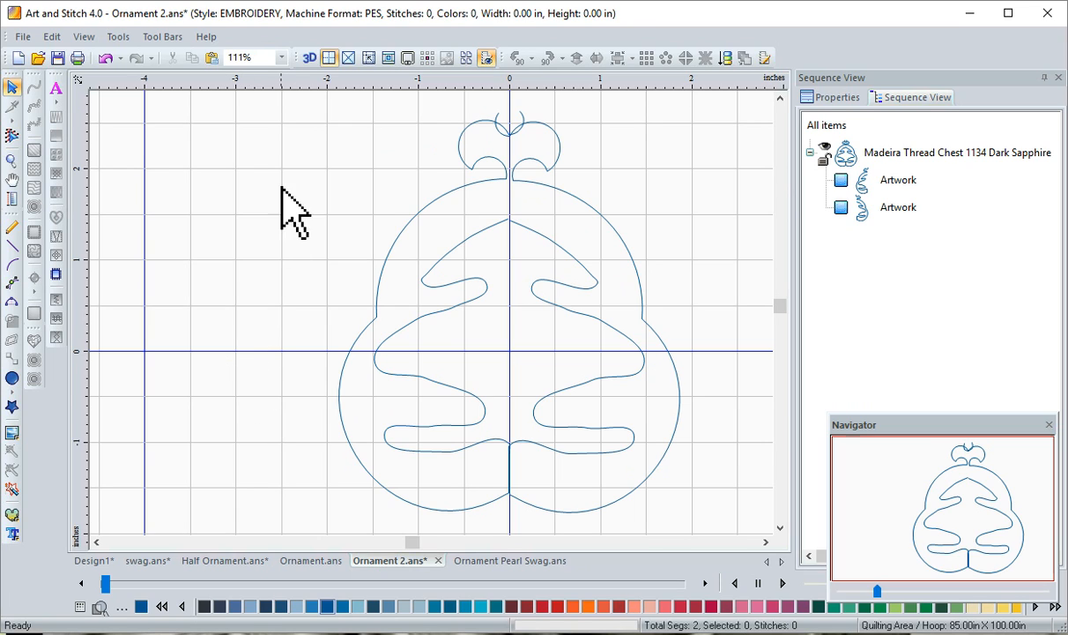
Join the two ornament halves in Ornament 2.ans into one continuous object with Connect Objects, and deselect the result
{"action": "left_click_drag", "start_coordinate": [248, 103], "coordinate": [743, 534]}
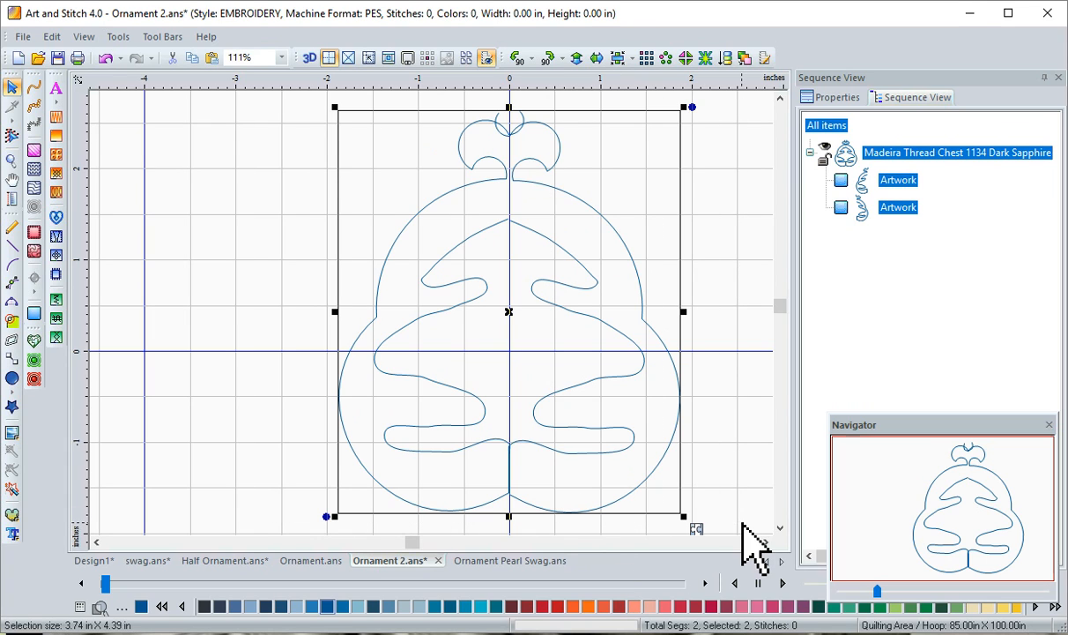
{"action": "right_click", "coordinate": [560, 425]}
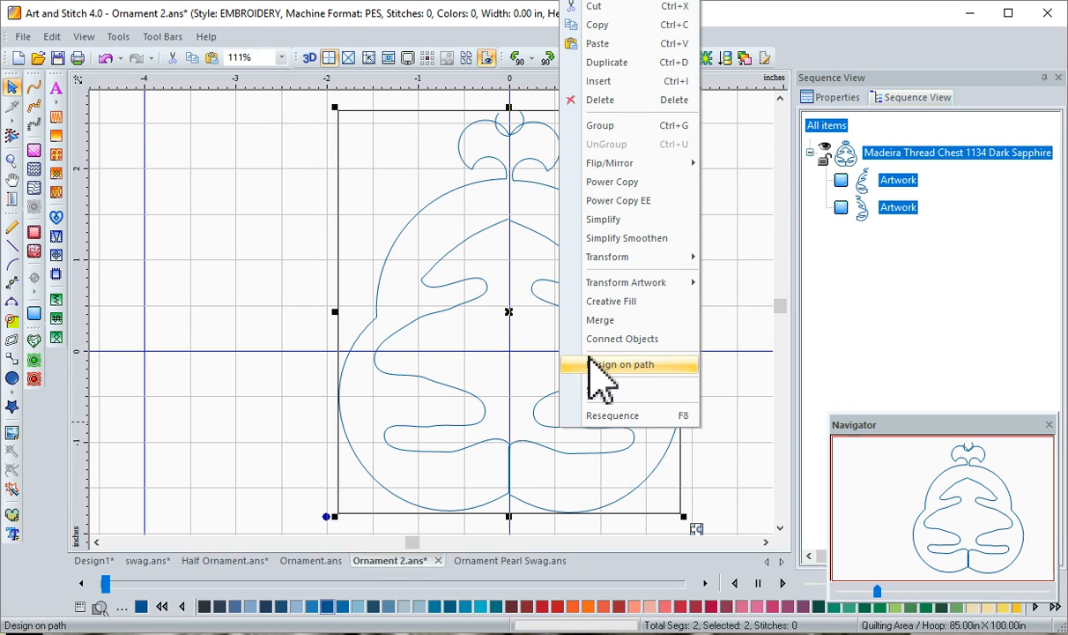
{"action": "left_click", "coordinate": [617, 338]}
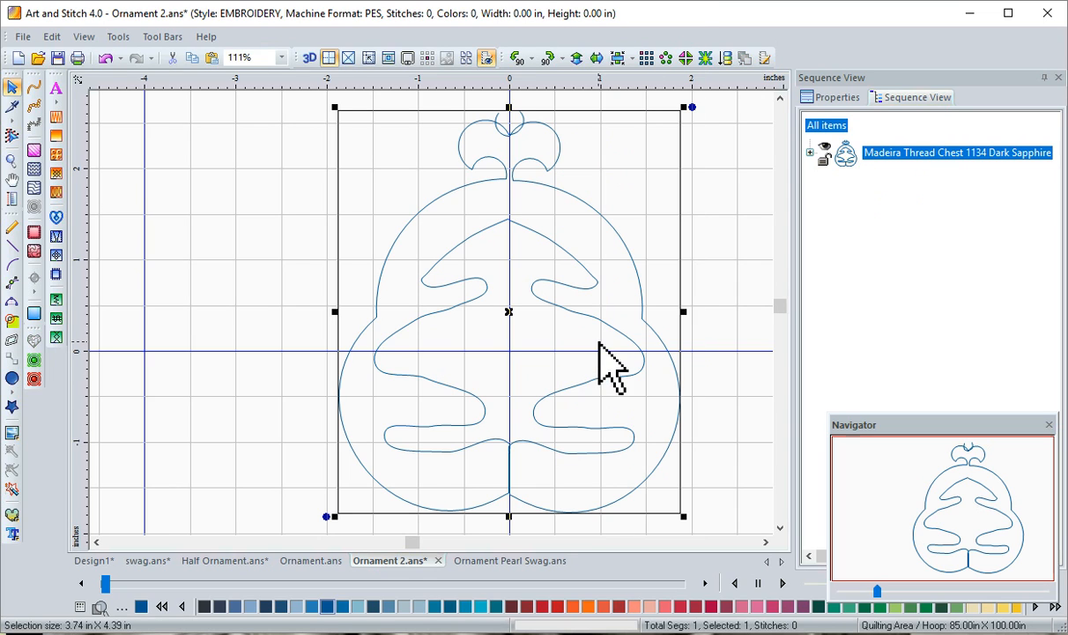
{"action": "left_click", "coordinate": [233, 347]}
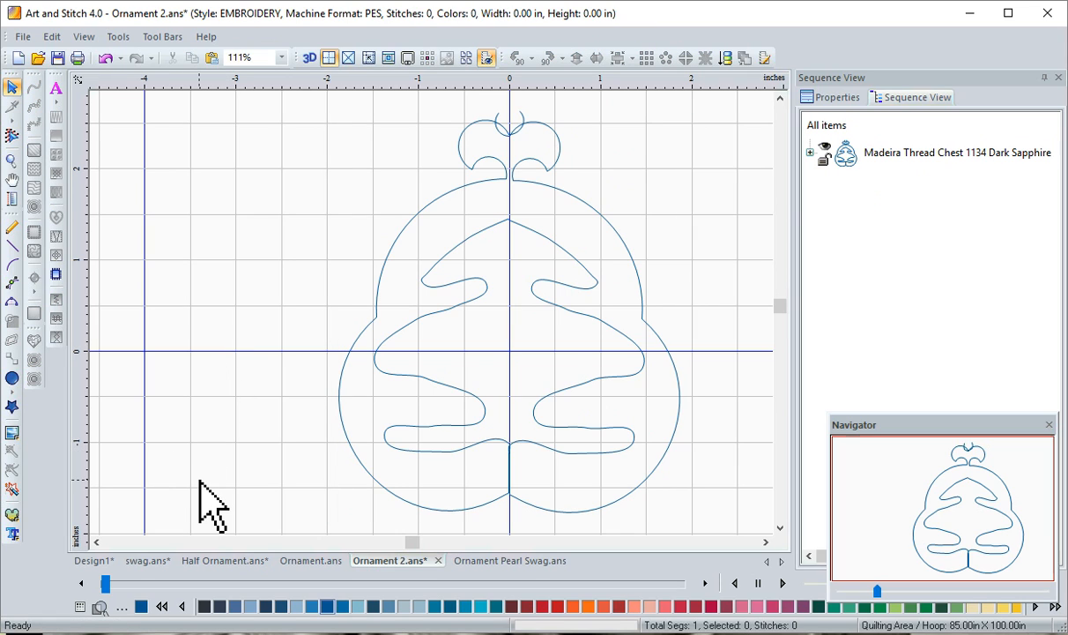
Switch to the Ornament.ans design, copy the complete ornament, and paste a duplicate over the original
{"action": "left_click", "coordinate": [300, 563]}
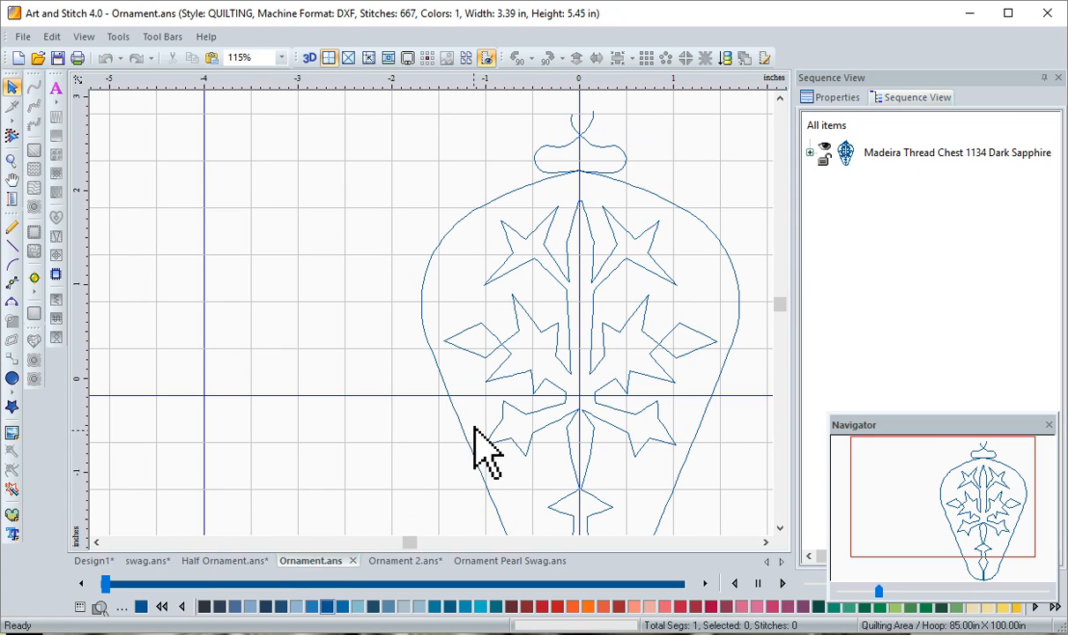
{"action": "left_click", "coordinate": [845, 159]}
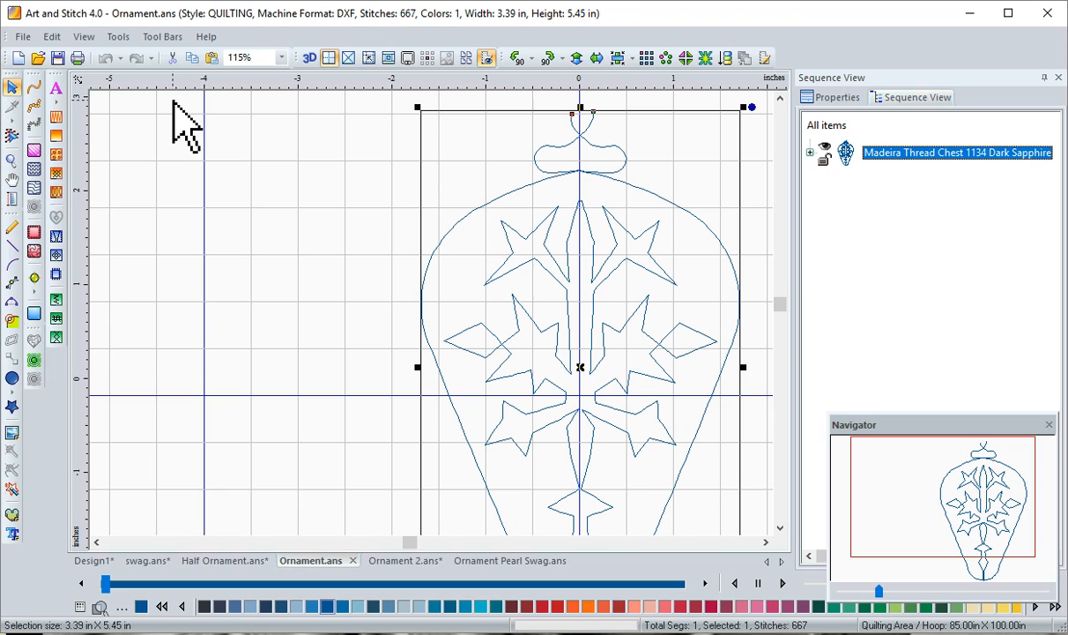
{"action": "left_click", "coordinate": [195, 61]}
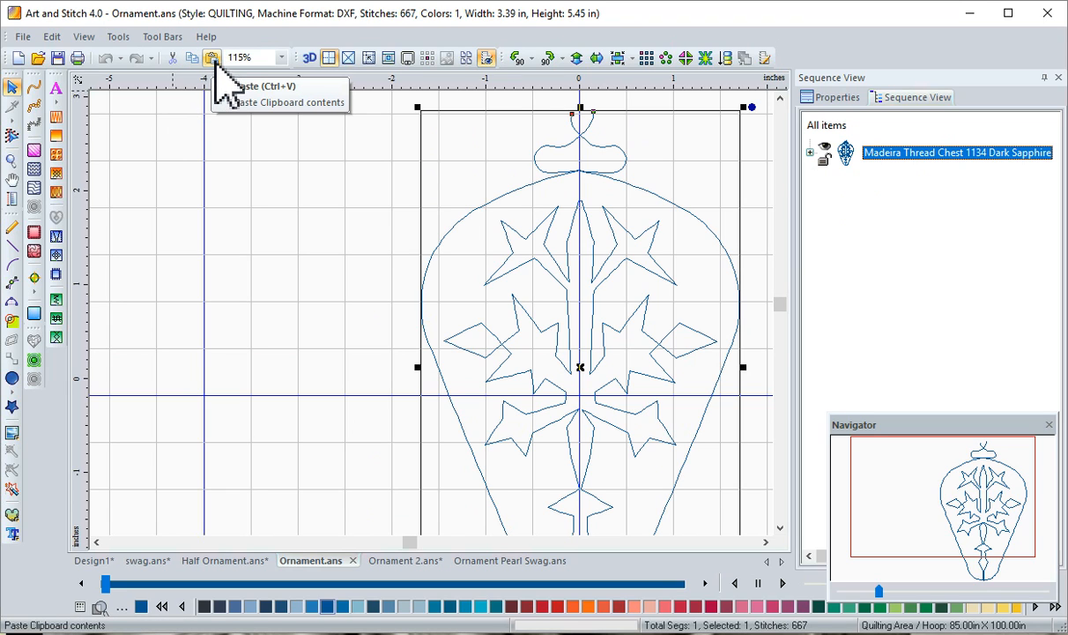
{"action": "left_click", "coordinate": [212, 59]}
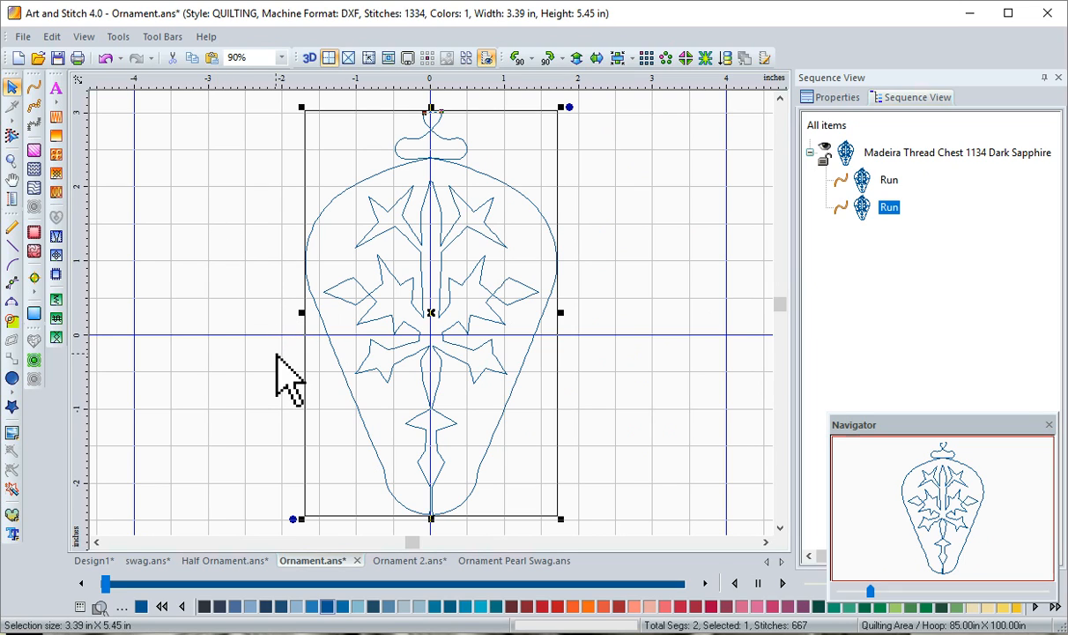
Switch to swag.ans, paste the ornament, and move it beneath the small pearls at the left peak of the strand
{"action": "left_click", "coordinate": [147, 560]}
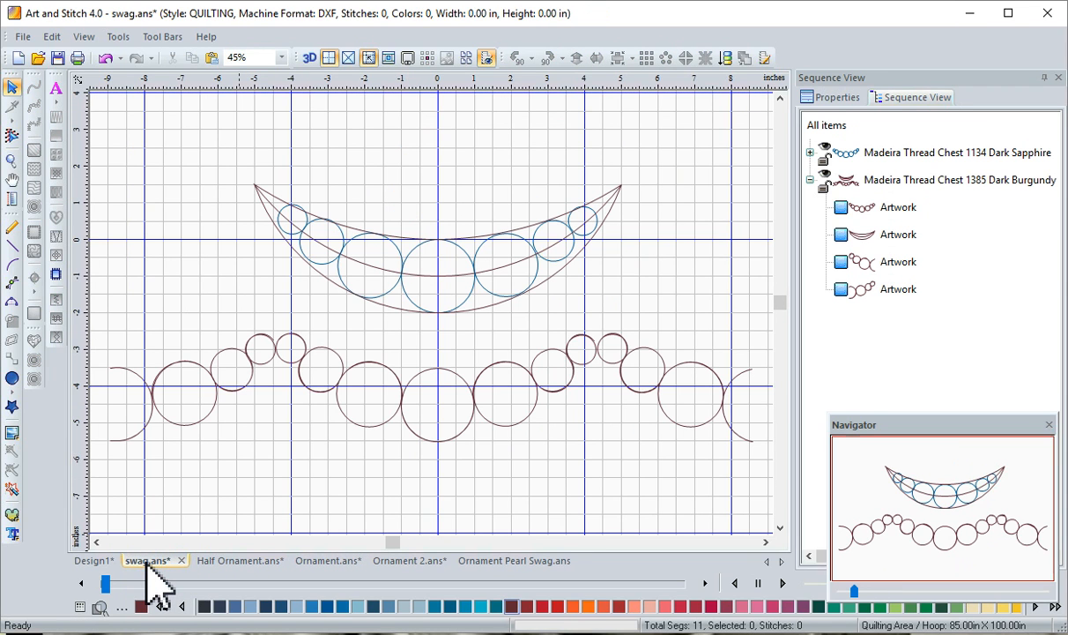
{"action": "left_click", "coordinate": [781, 528]}
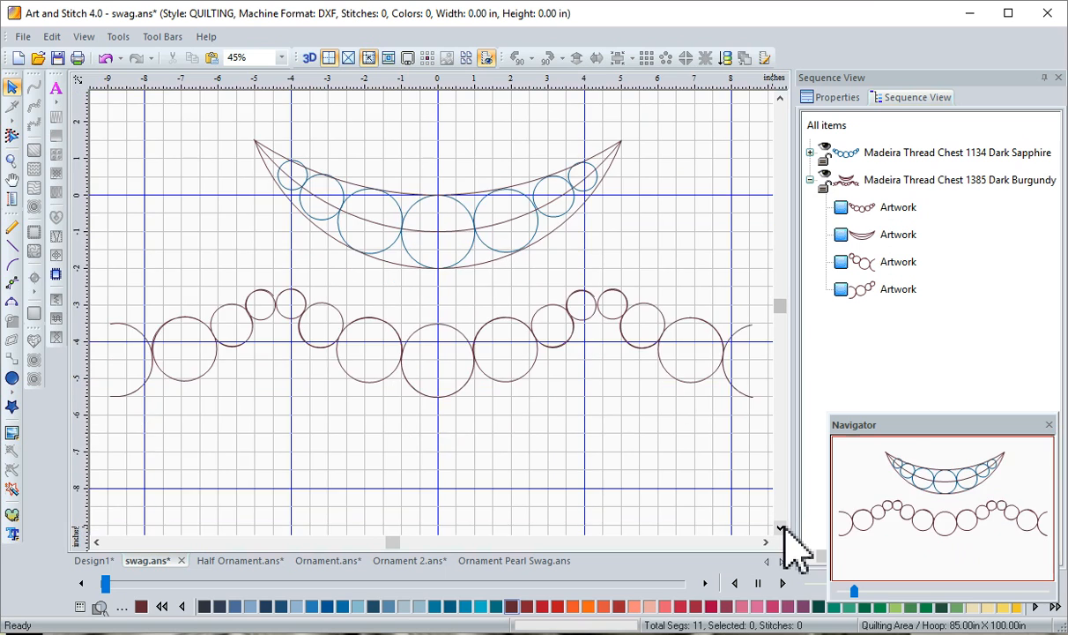
{"action": "left_click", "coordinate": [781, 528]}
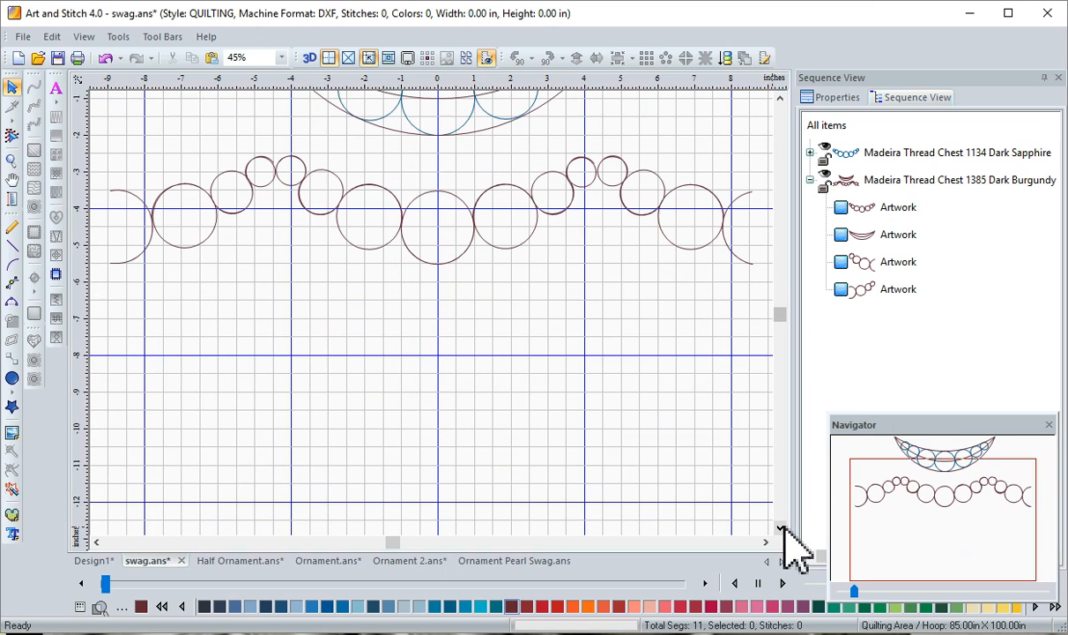
{"action": "left_click", "coordinate": [211, 60]}
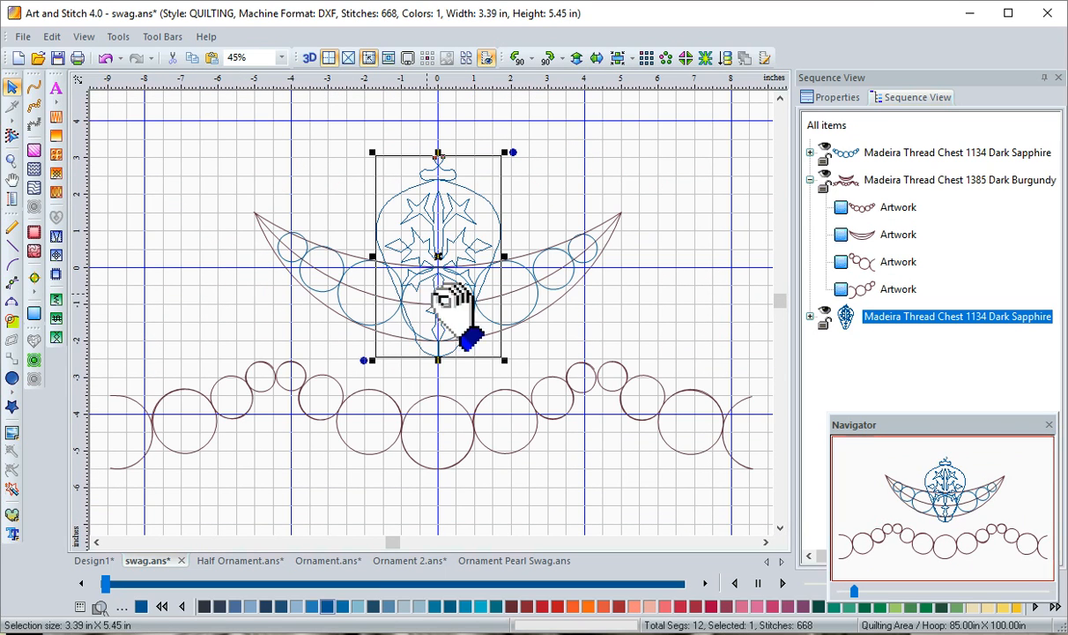
{"action": "left_click_drag", "start_coordinate": [470, 206], "coordinate": [308, 441]}
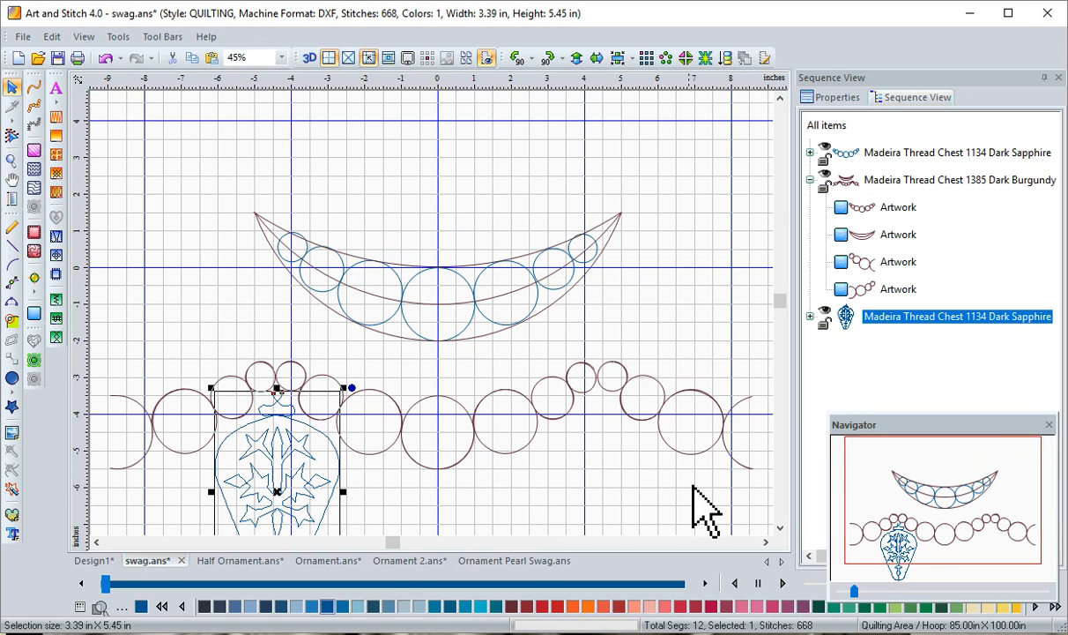
Paste a second ornament, place it beneath the small pearls at the right peak level with the first, and deselect it
{"action": "left_click", "coordinate": [780, 527]}
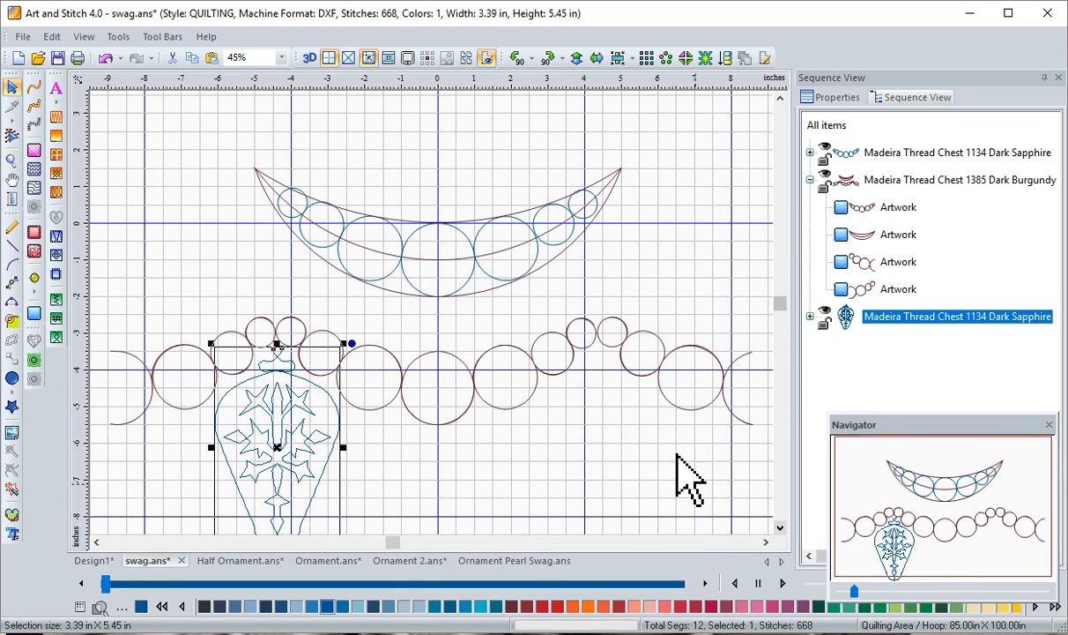
{"action": "left_click", "coordinate": [211, 58]}
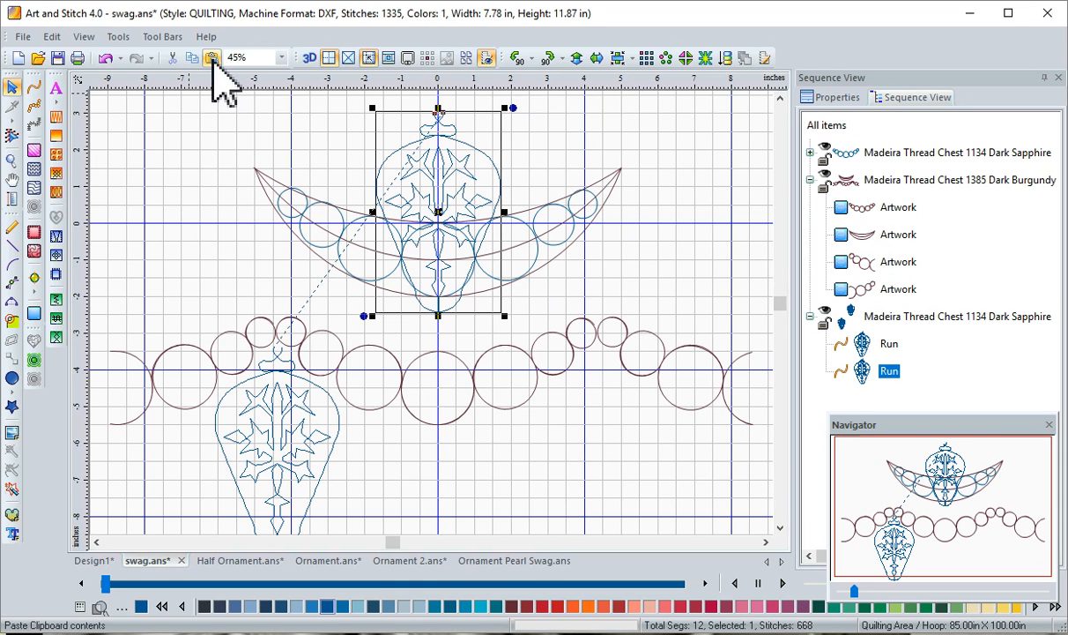
{"action": "left_click_drag", "start_coordinate": [441, 211], "coordinate": [594, 476]}
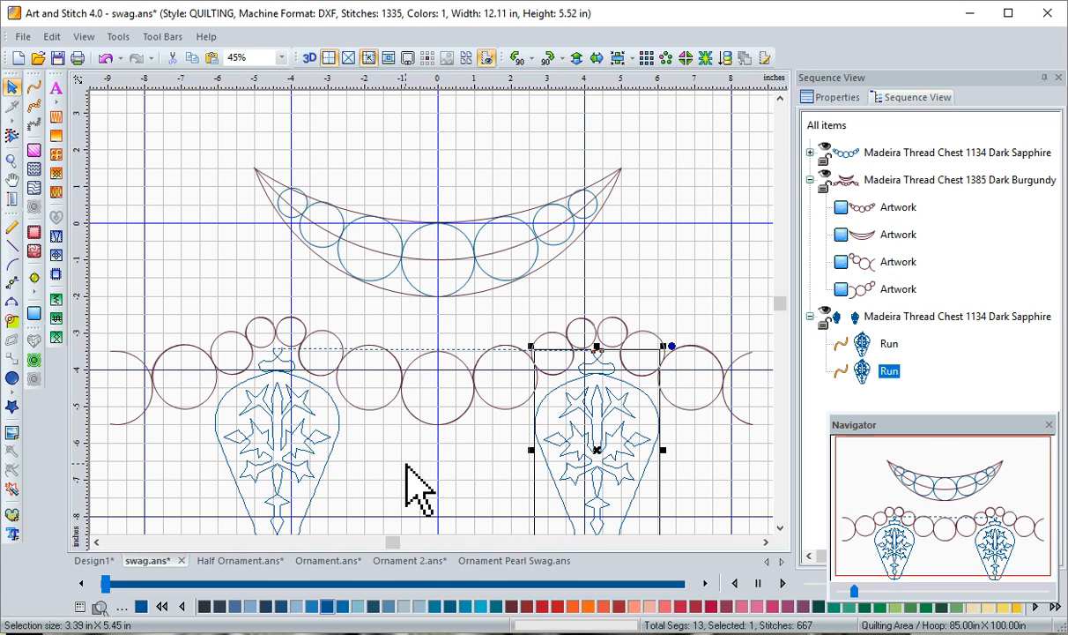
{"action": "left_click", "coordinate": [419, 489]}
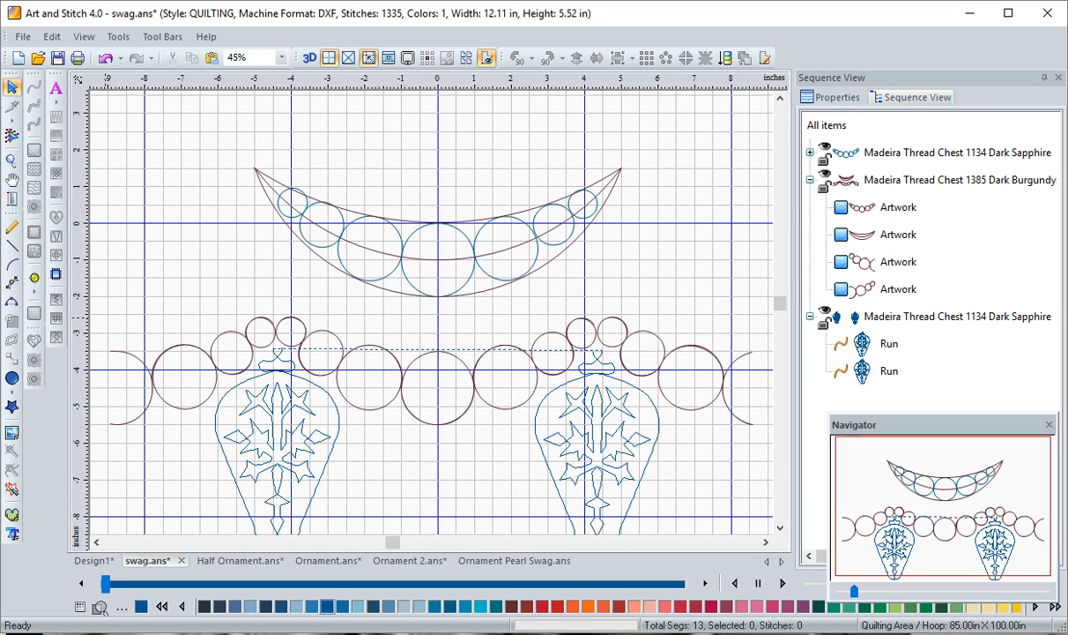
Edit the left pearl strand's outline, moving its end node onto the start point at the top of the left ornament's hanger
{"action": "left_click", "coordinate": [12, 161]}
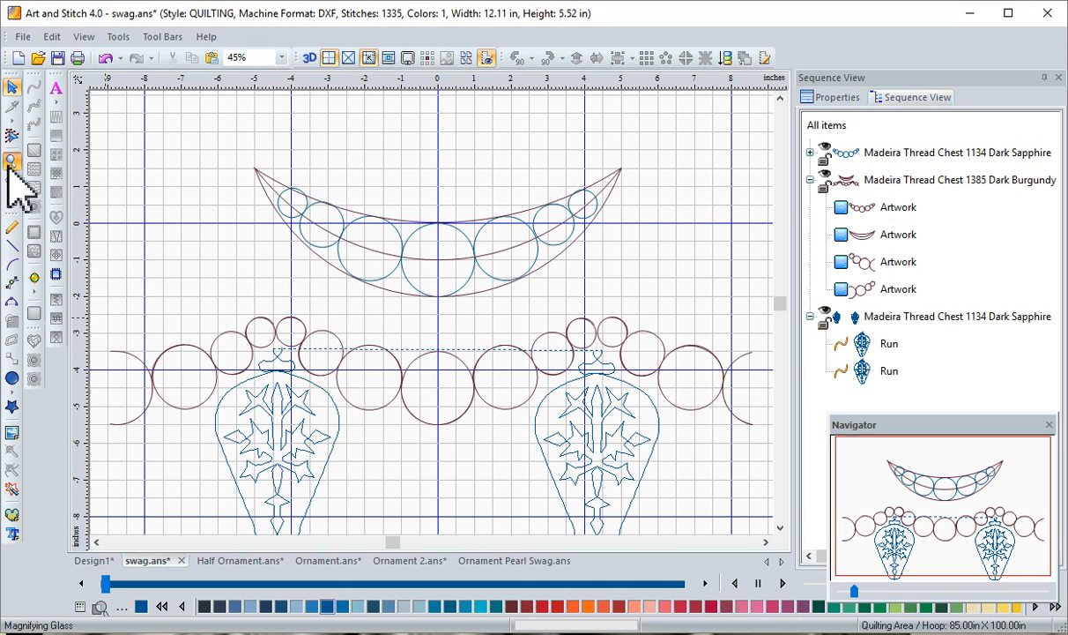
{"action": "left_click_drag", "start_coordinate": [220, 309], "coordinate": [458, 479]}
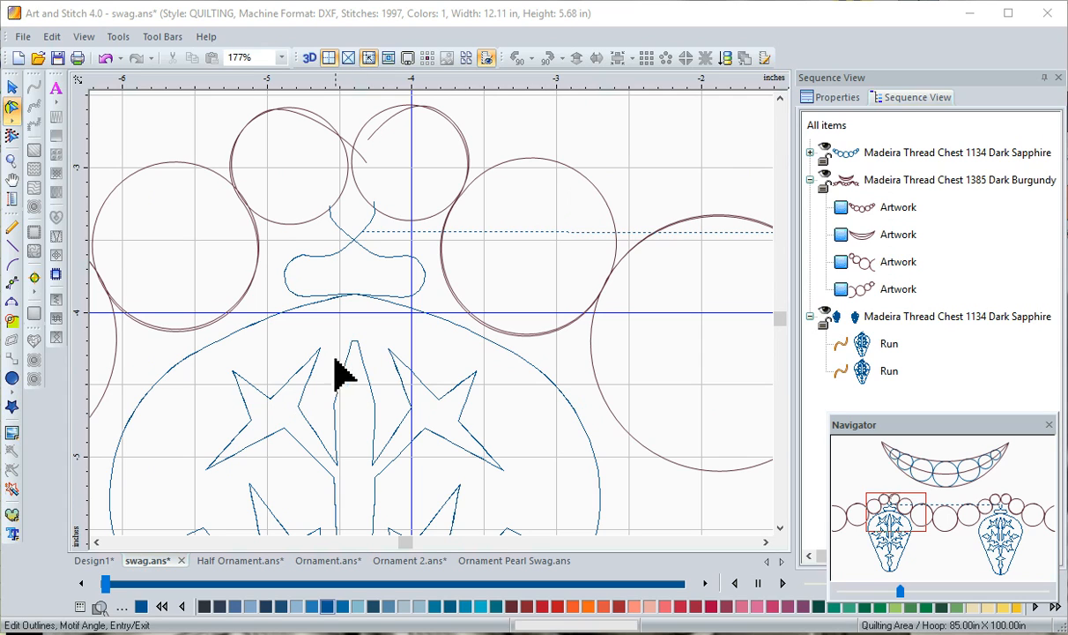
{"action": "left_click", "coordinate": [230, 182]}
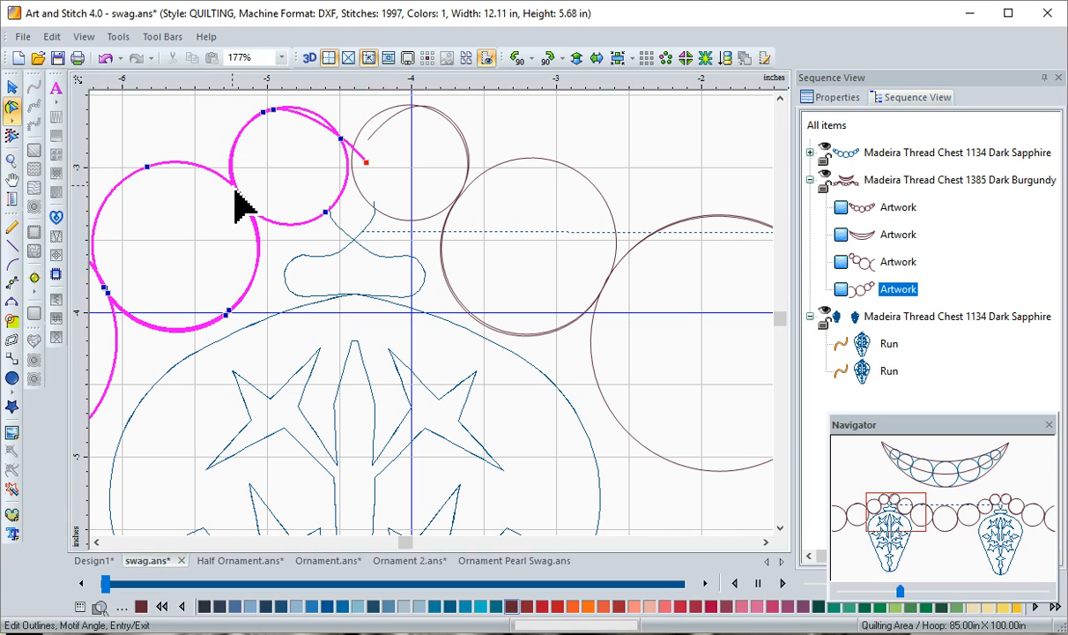
{"action": "left_click", "coordinate": [243, 201]}
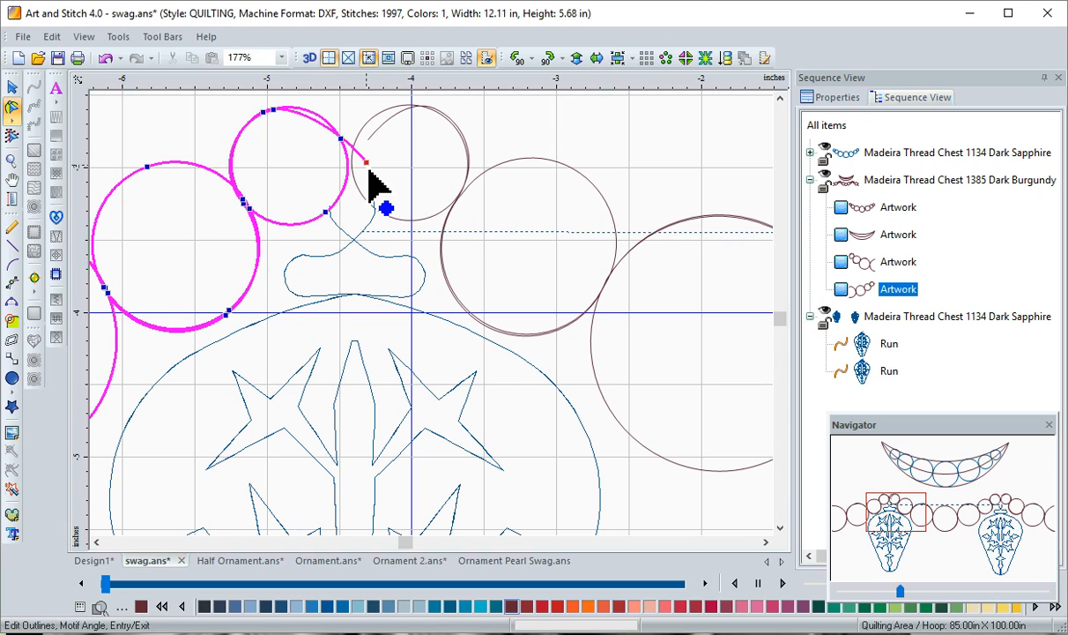
{"action": "left_click", "coordinate": [327, 213]}
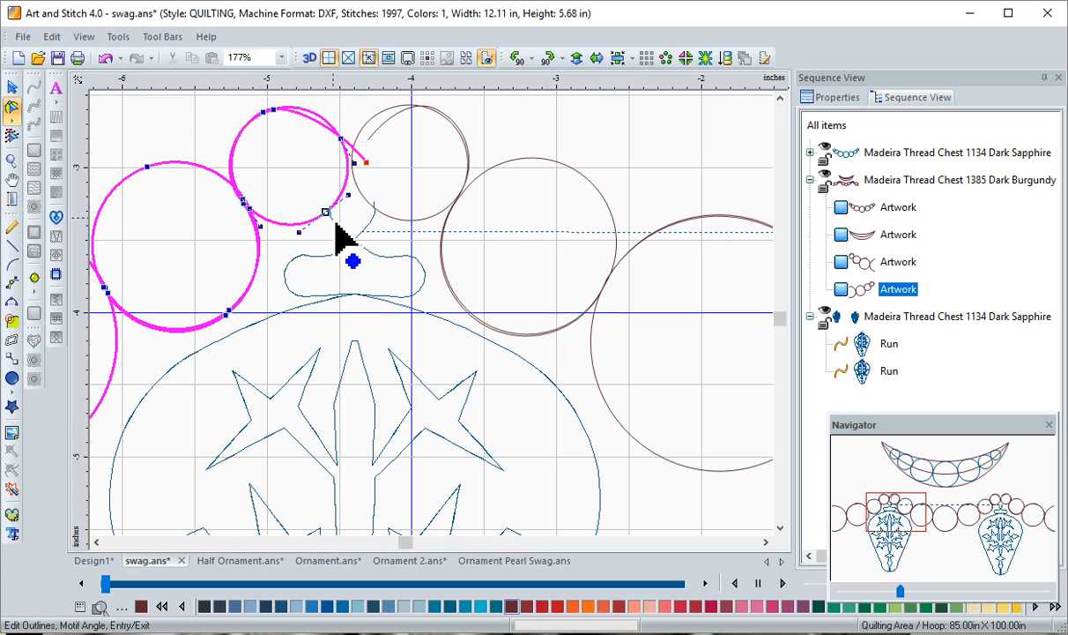
{"action": "left_click", "coordinate": [380, 263]}
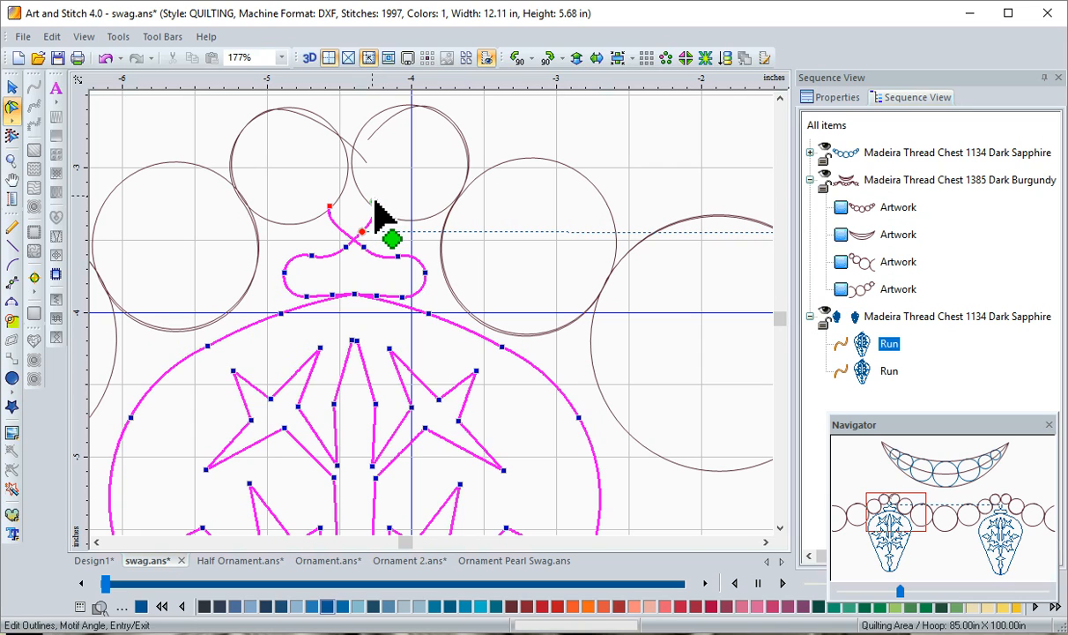
{"action": "left_click_drag", "start_coordinate": [374, 172], "coordinate": [372, 170]}
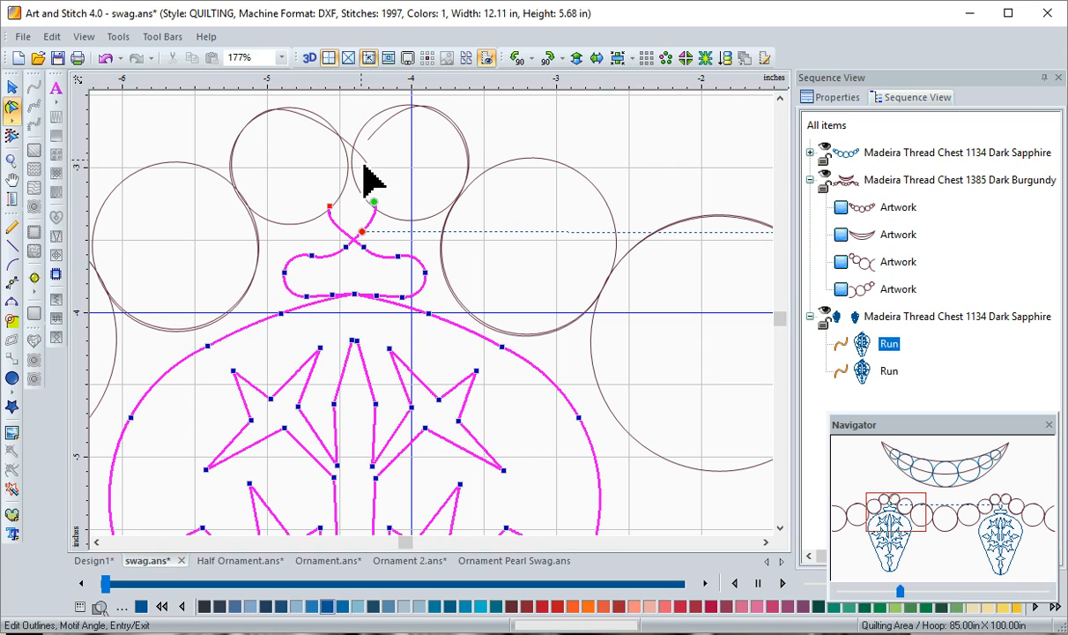
{"action": "left_click", "coordinate": [365, 168]}
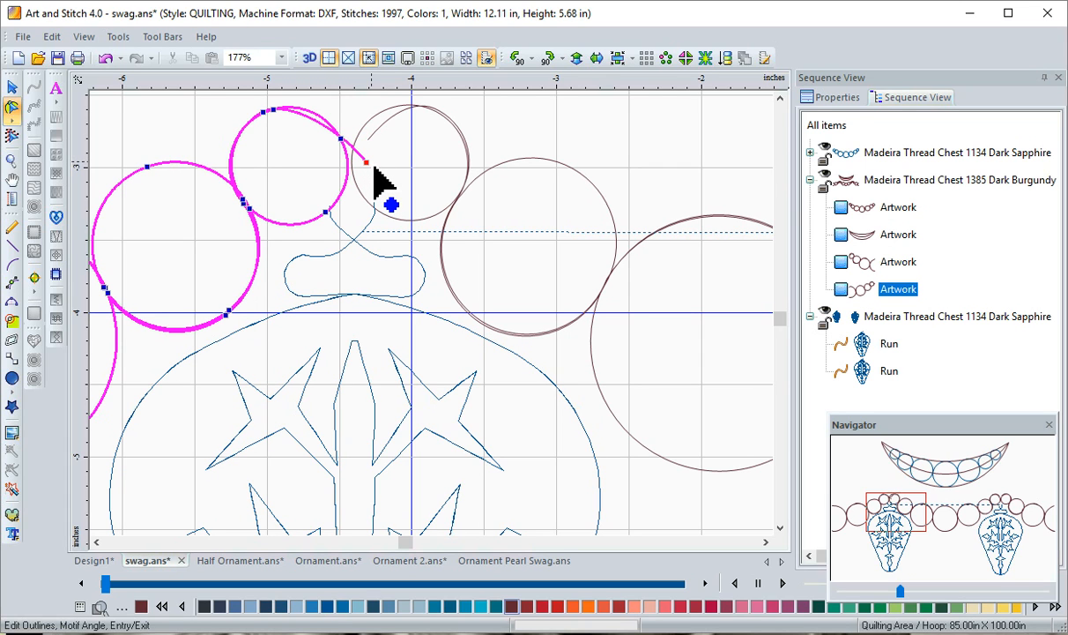
{"action": "left_click", "coordinate": [367, 166]}
{"action": "left_click_drag", "start_coordinate": [370, 174], "coordinate": [377, 208]}
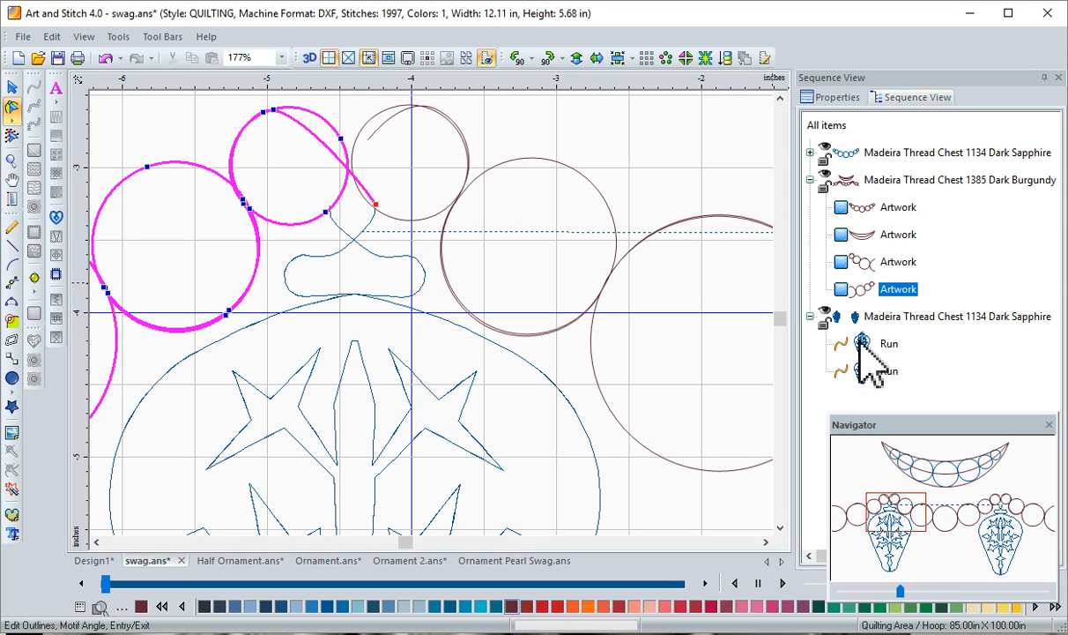
Select the left ornament together with the left pearl strand and merge them into one object
{"action": "left_click", "coordinate": [862, 343]}
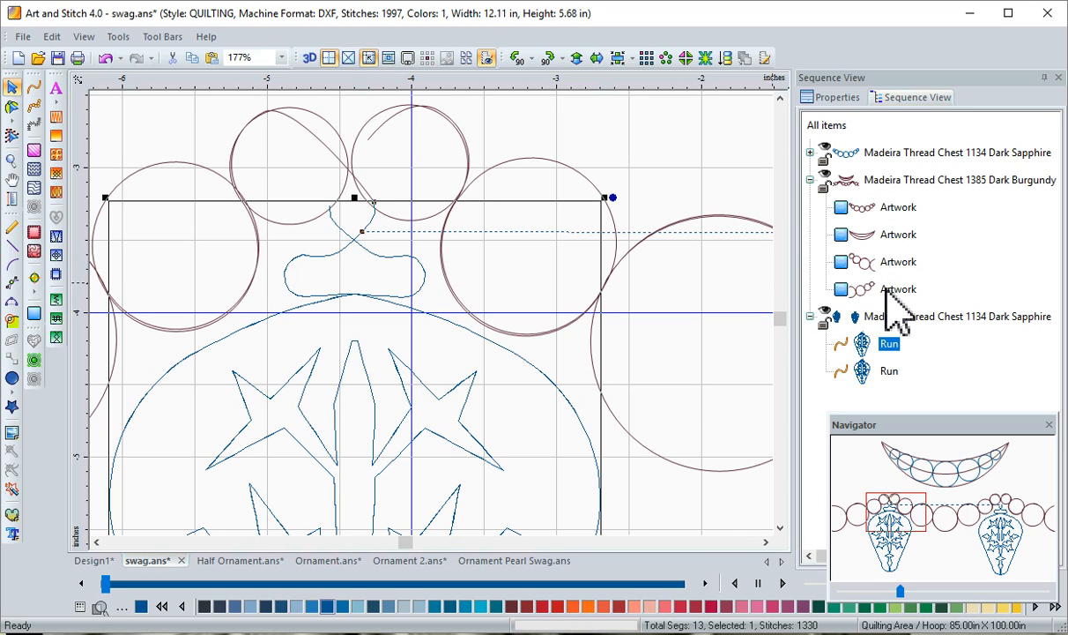
{"action": "left_click", "coordinate": [888, 290], "text": "ctrl"}
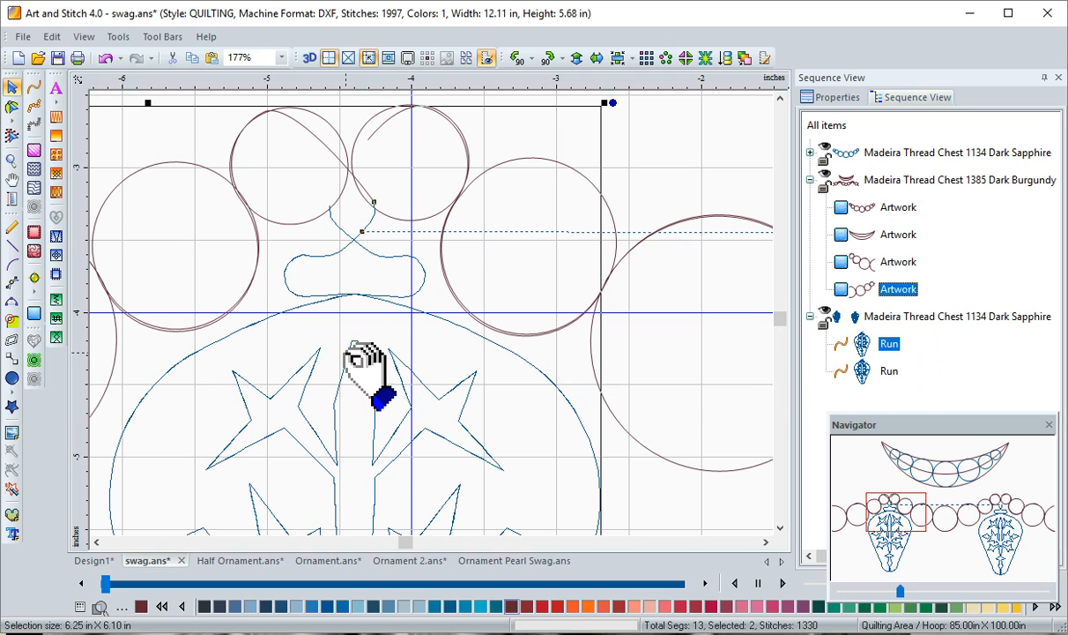
{"action": "right_click", "coordinate": [369, 208]}
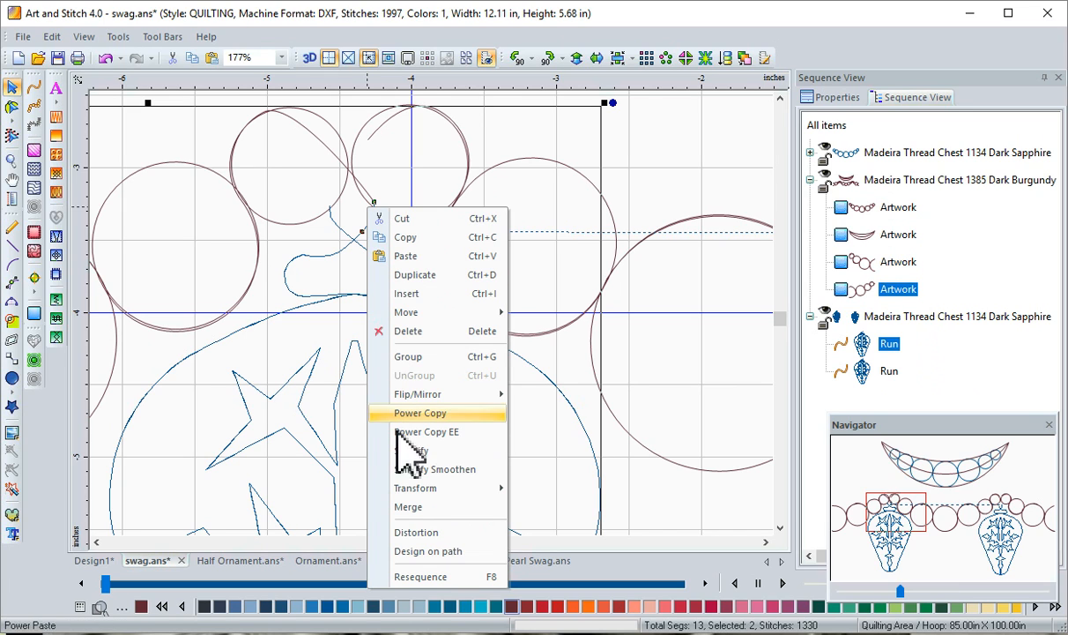
{"action": "left_click", "coordinate": [411, 507]}
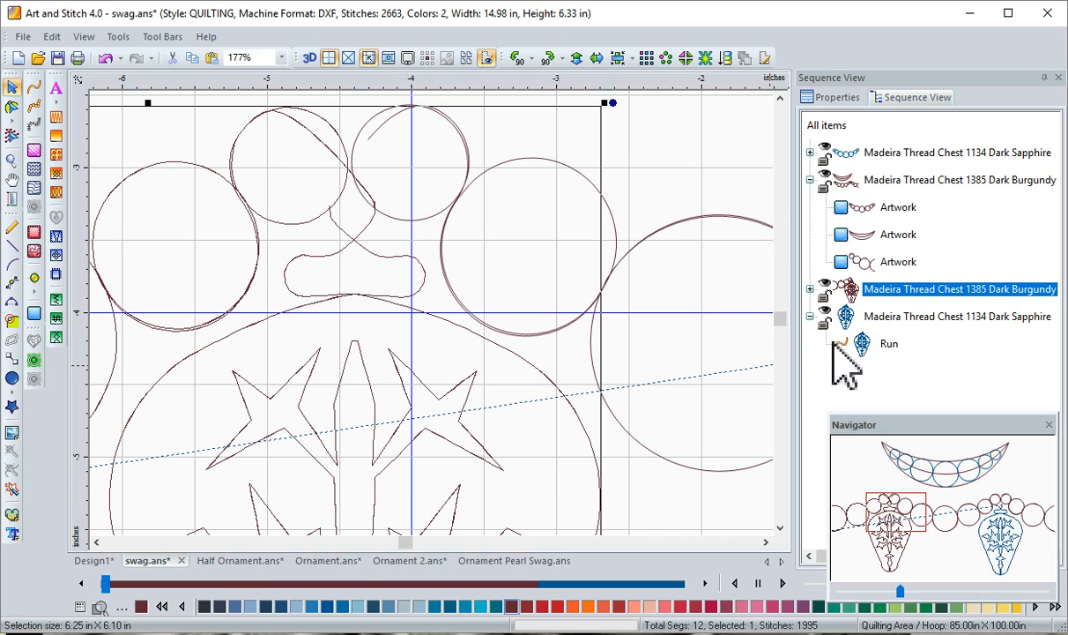
Edit the merged object's outline, moving the ornament hanger's end node up to the start point of the middle pearl strand
{"action": "left_click", "coordinate": [886, 289]}
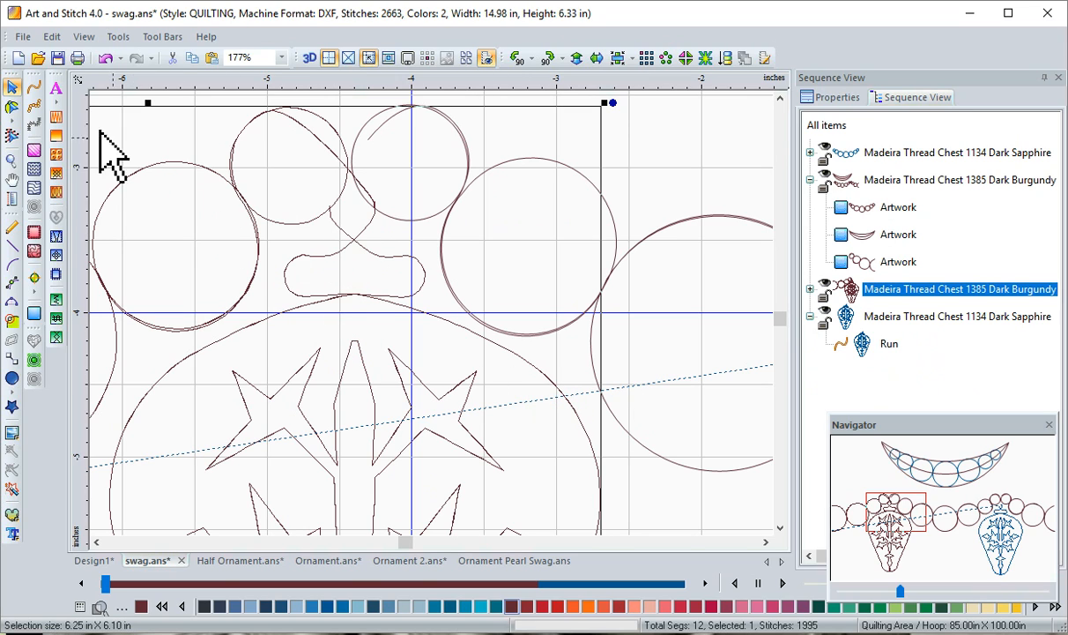
{"action": "left_click", "coordinate": [13, 108]}
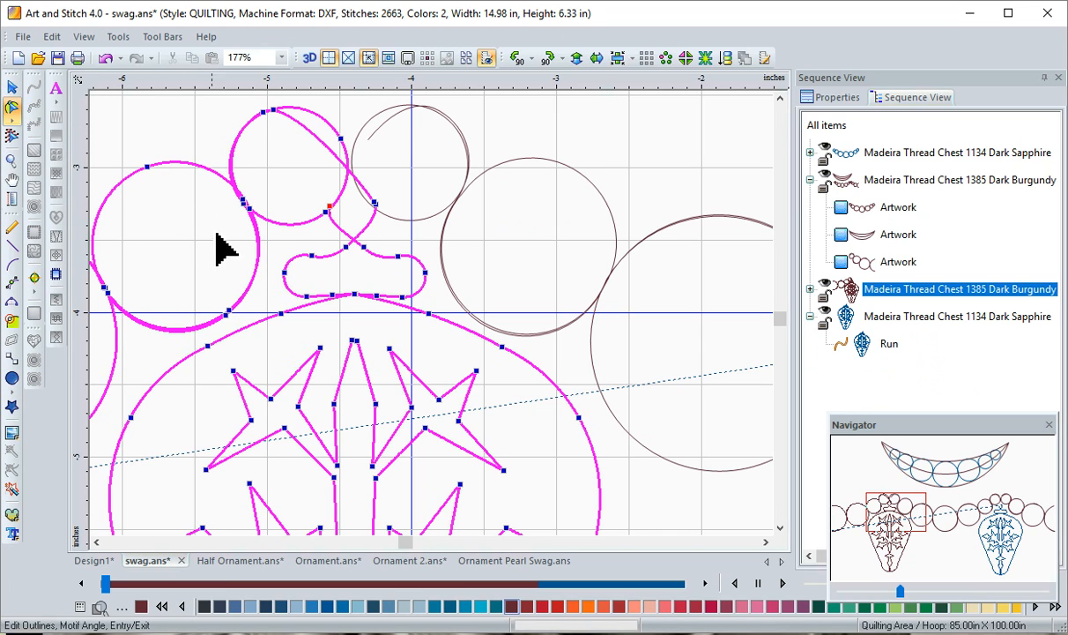
{"action": "left_click", "coordinate": [345, 245]}
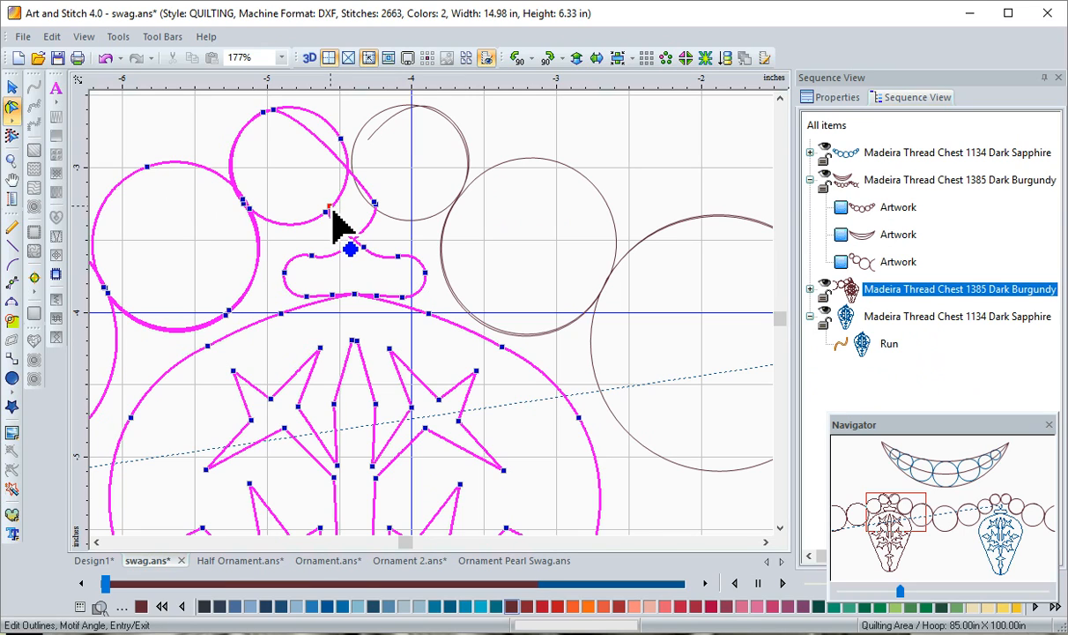
{"action": "left_click_drag", "start_coordinate": [333, 213], "coordinate": [372, 165]}
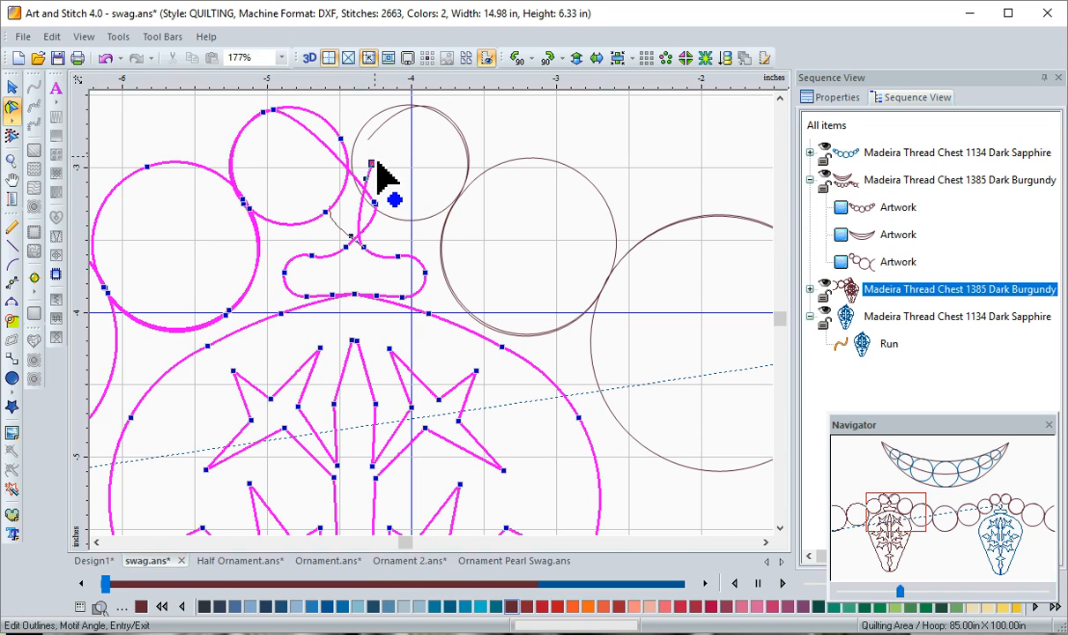
{"action": "left_click_drag", "start_coordinate": [377, 161], "coordinate": [374, 124]}
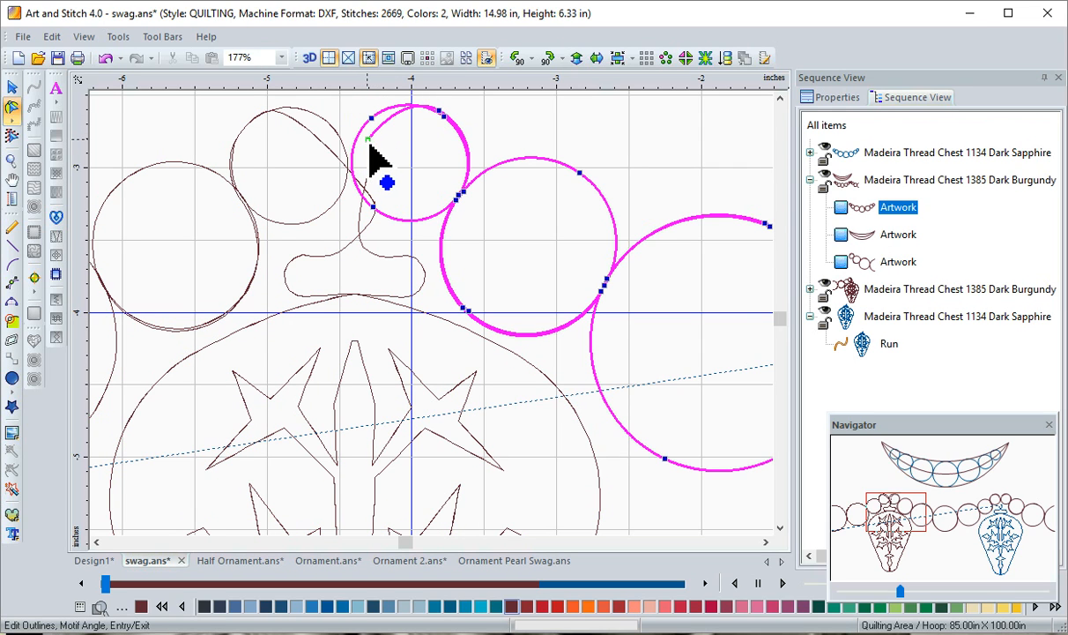
Move the middle pearl strand's start node down onto the left ornament hanger's end point, and merge the strand with the ornament object
{"action": "left_click", "coordinate": [369, 139]}
{"action": "left_click_drag", "start_coordinate": [370, 142], "coordinate": [373, 169]}
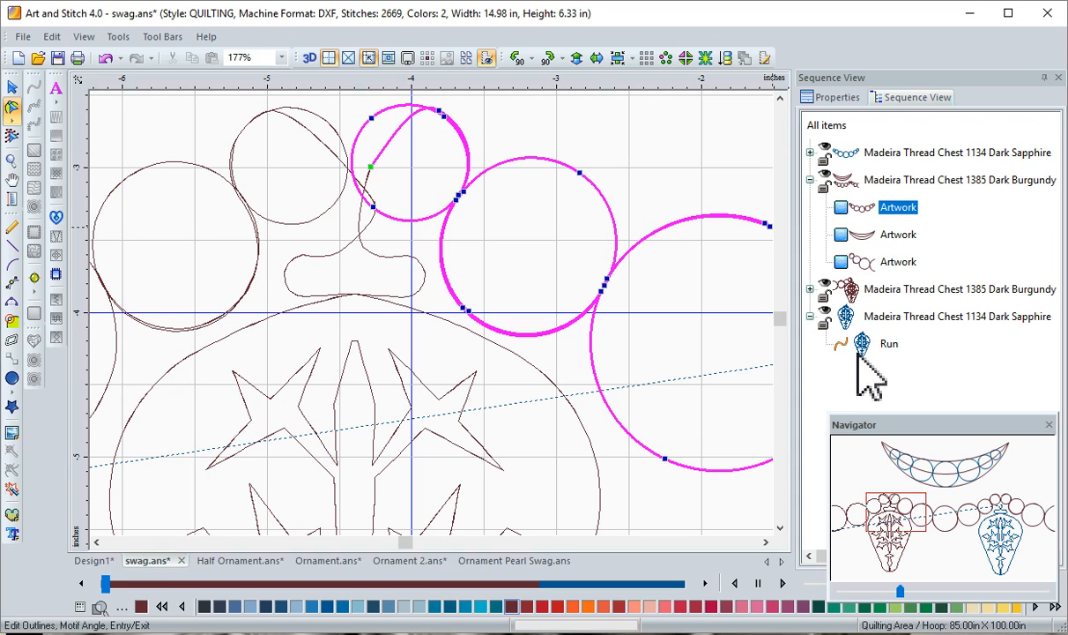
{"action": "left_click", "coordinate": [908, 289]}
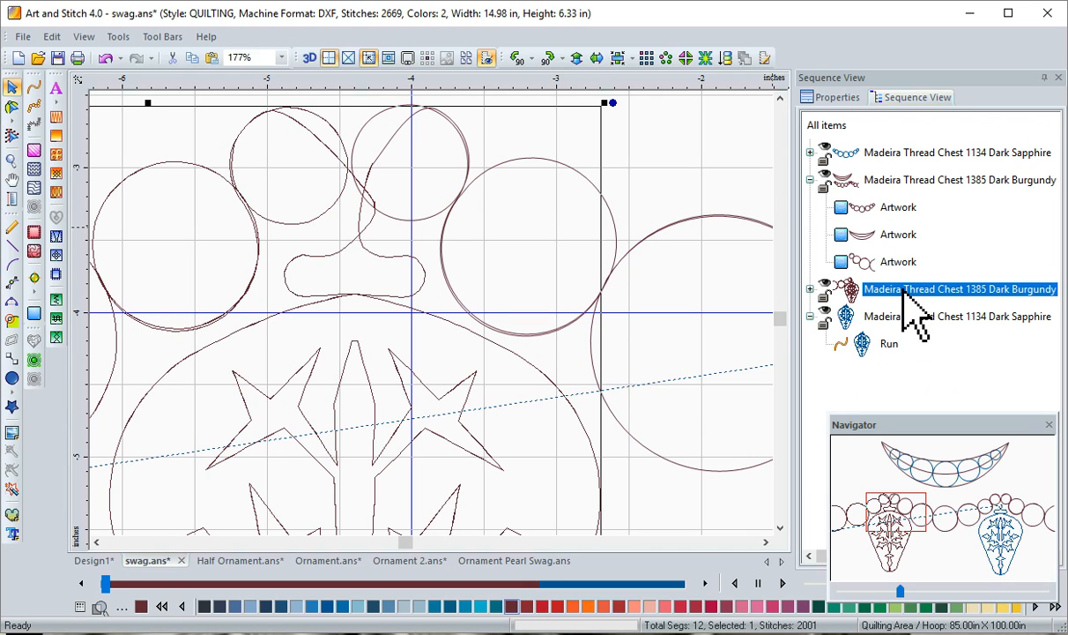
{"action": "left_click", "coordinate": [895, 209], "text": "ctrl"}
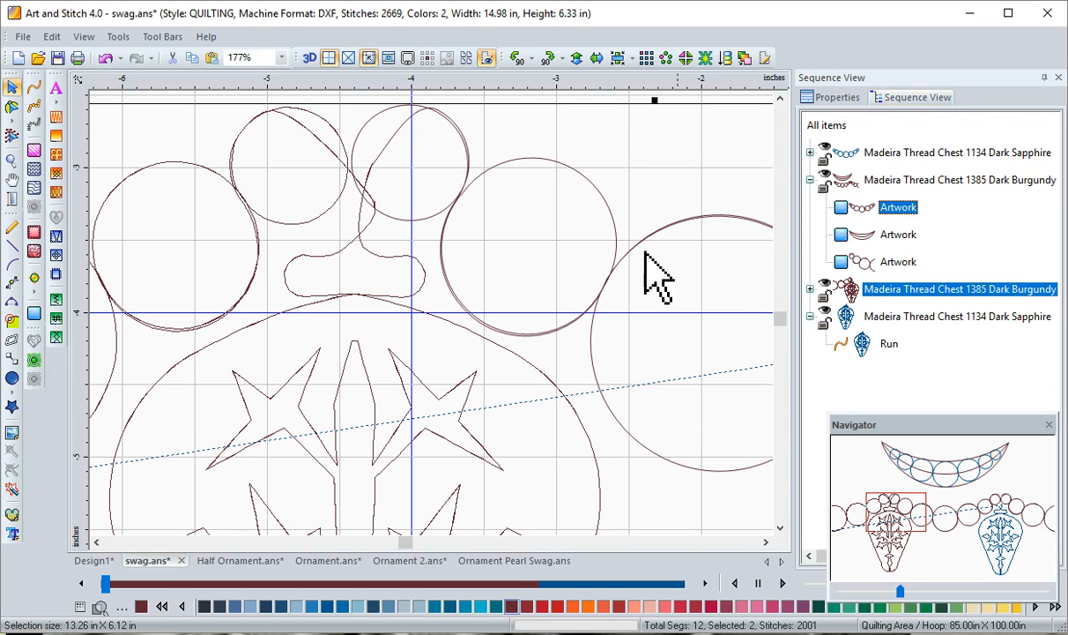
{"action": "right_click", "coordinate": [383, 160]}
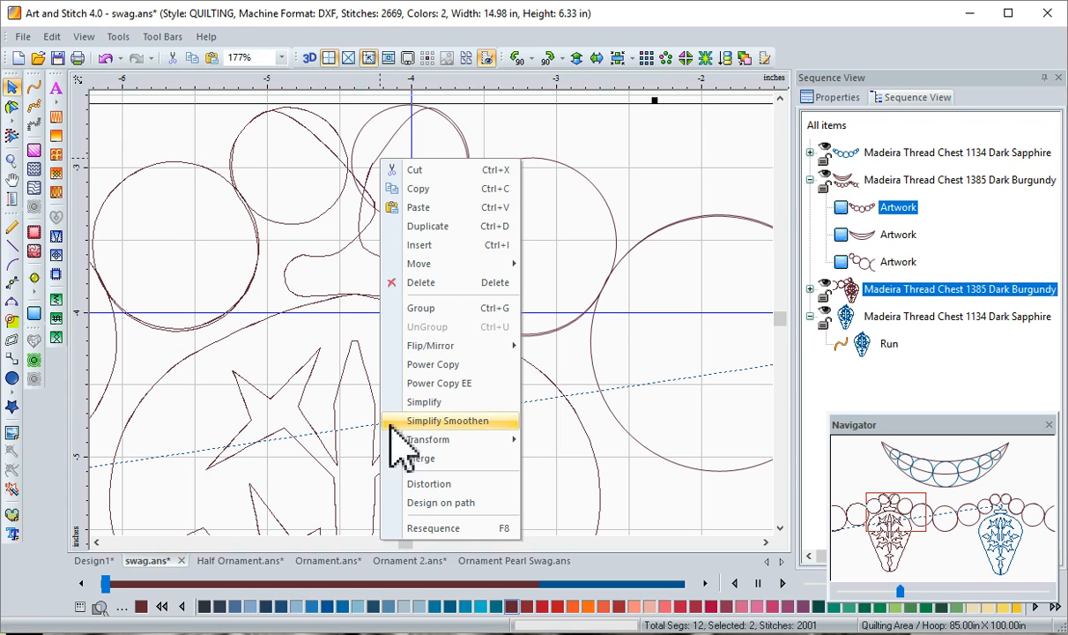
{"action": "left_click", "coordinate": [419, 458]}
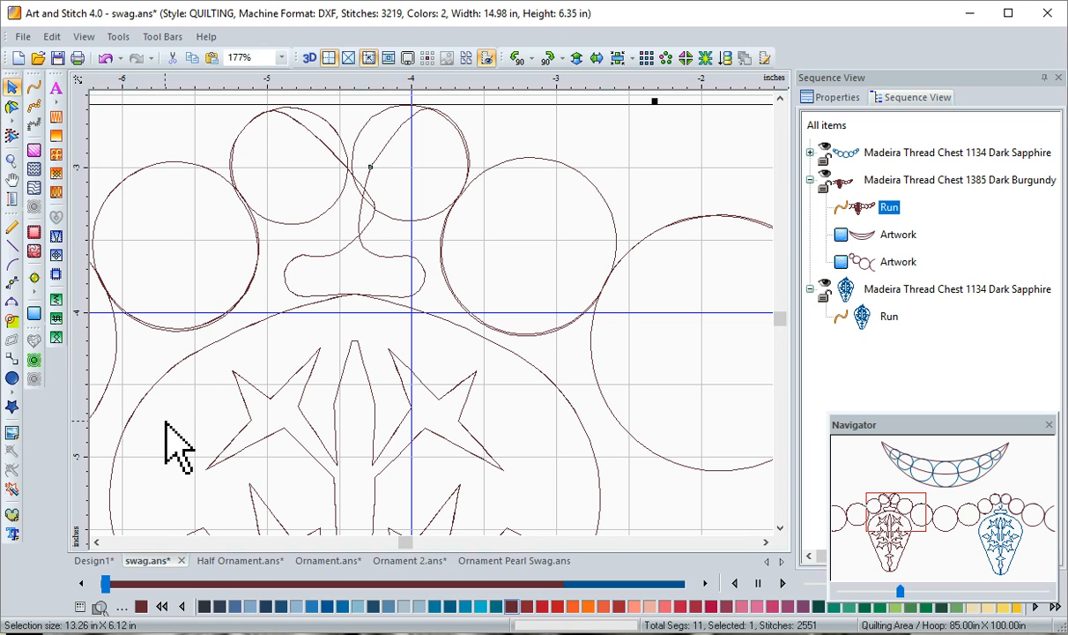
Cut the blue star ornament from beneath the small pearls at the right peak
{"action": "key", "text": "alt"}
{"action": "key", "text": "alt+0"}
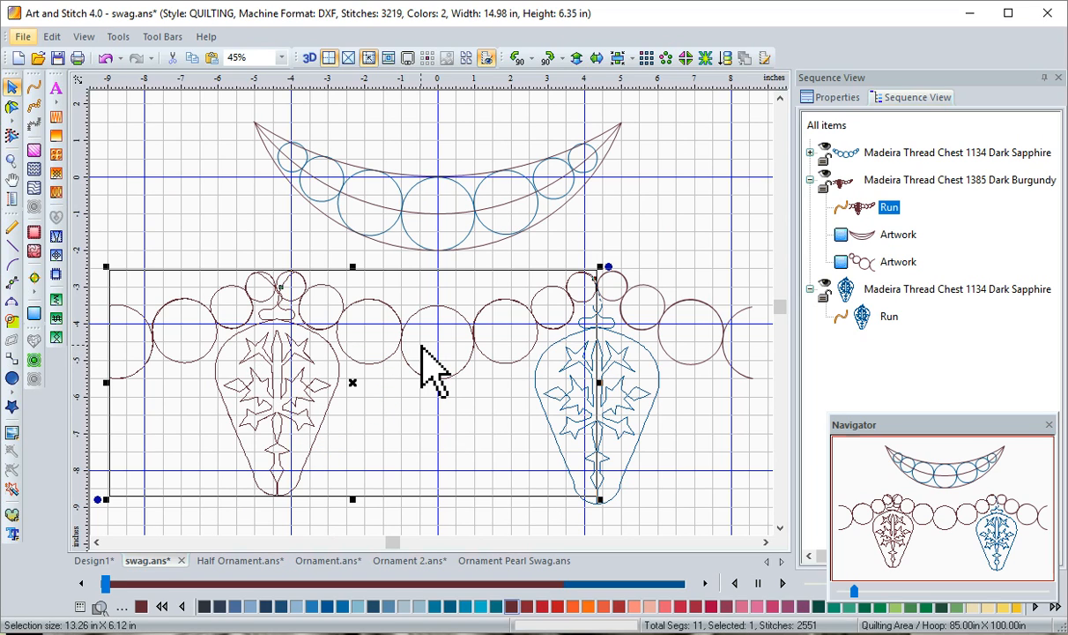
{"action": "left_click", "coordinate": [625, 404]}
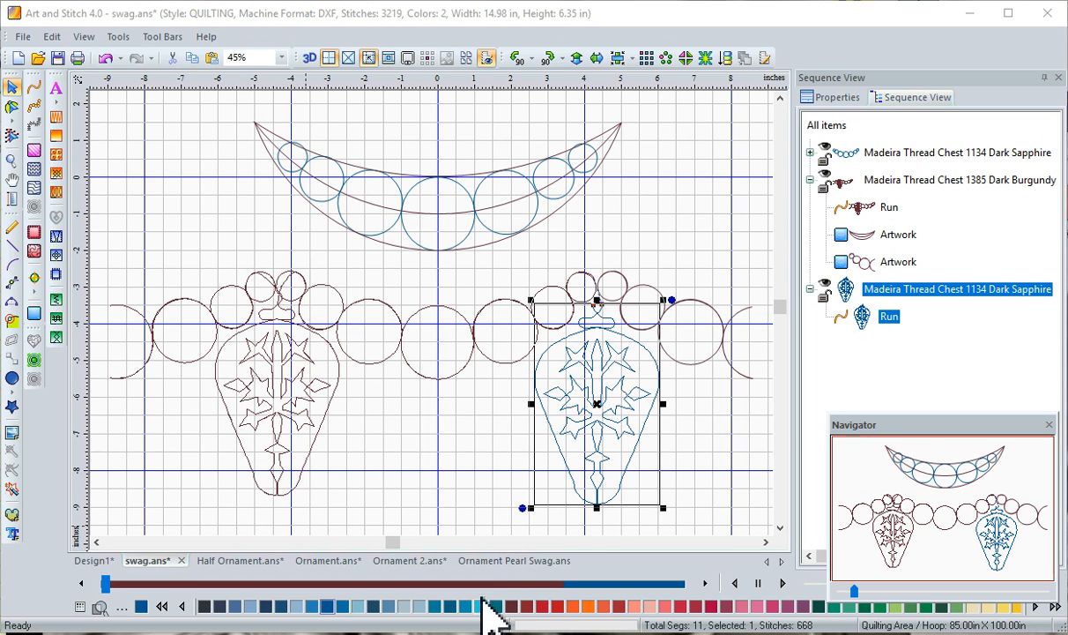
{"action": "left_click", "coordinate": [173, 57]}
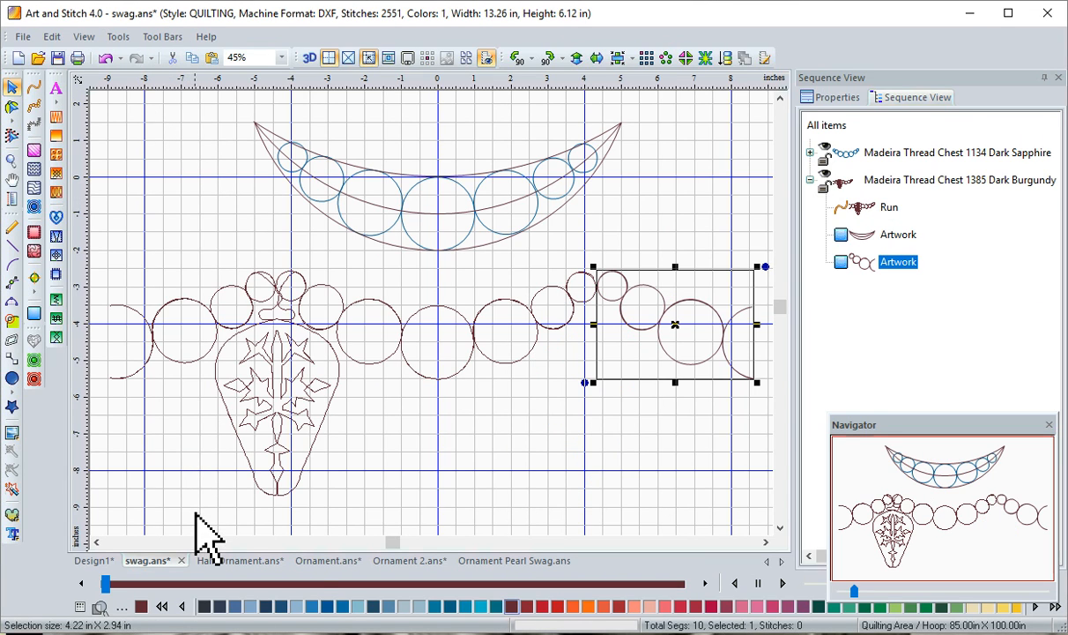
Copy the complete tree ornament from the Ornament 2.ans design and return to swag.ans
{"action": "left_click", "coordinate": [407, 562]}
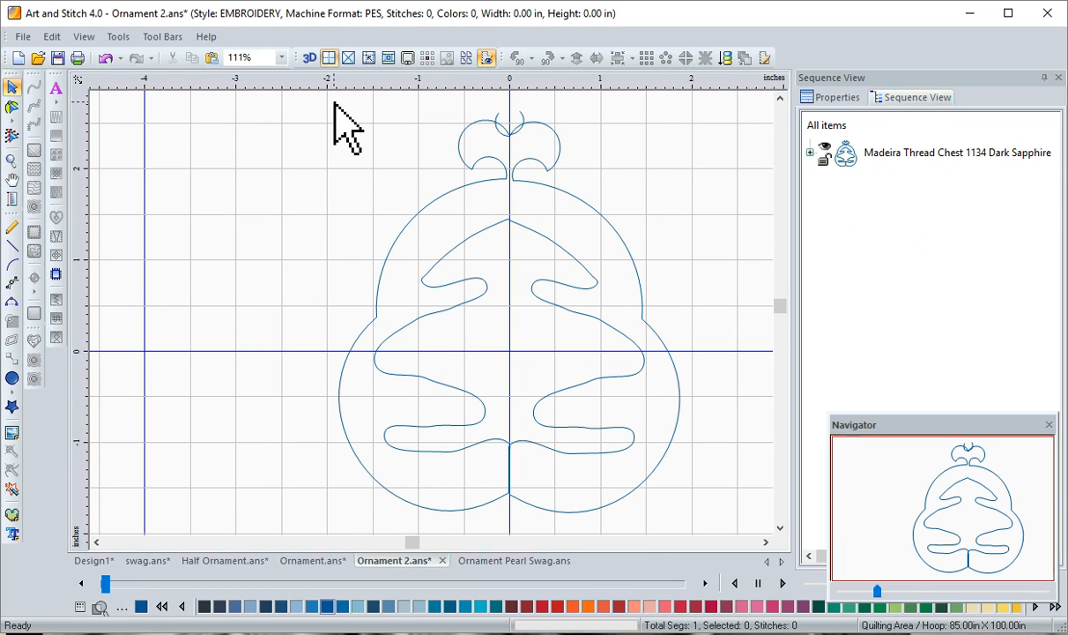
{"action": "left_click_drag", "start_coordinate": [333, 104], "coordinate": [725, 558]}
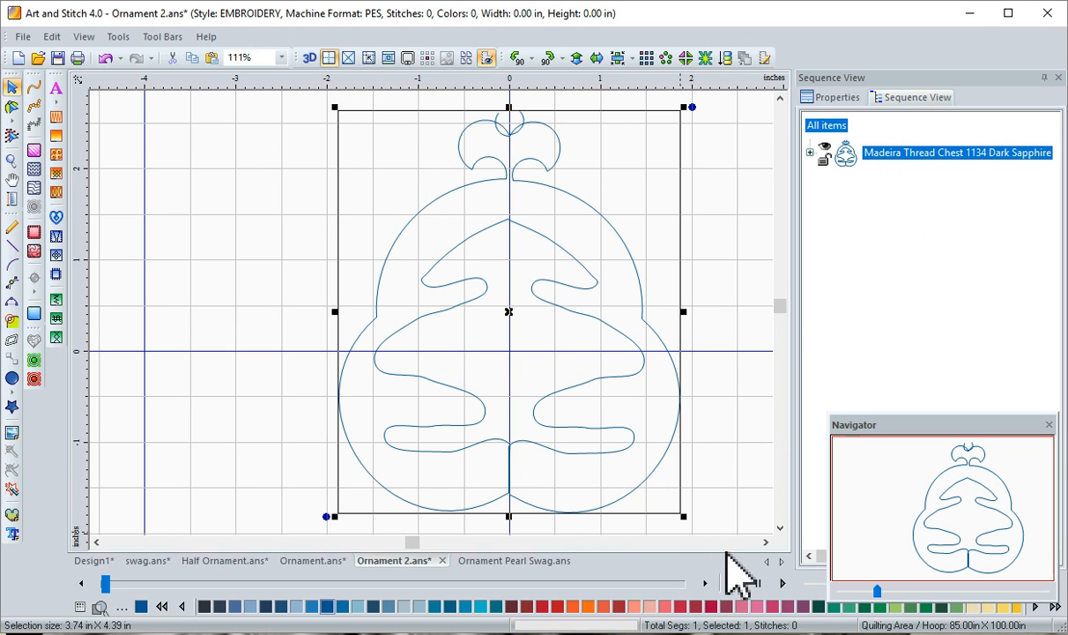
{"action": "left_click", "coordinate": [190, 60]}
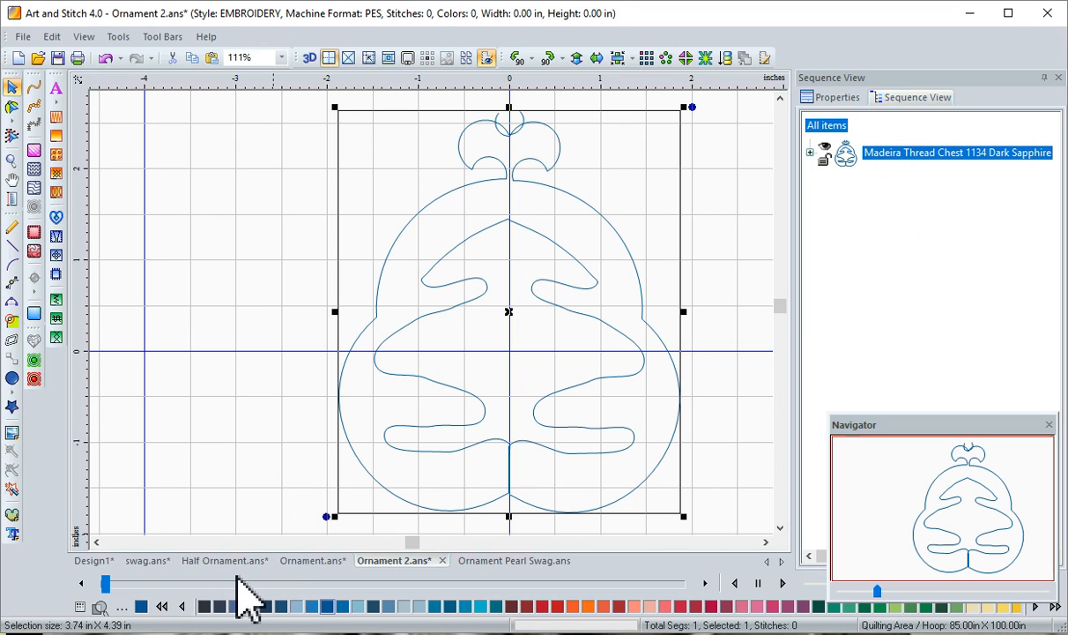
{"action": "left_click", "coordinate": [157, 564]}
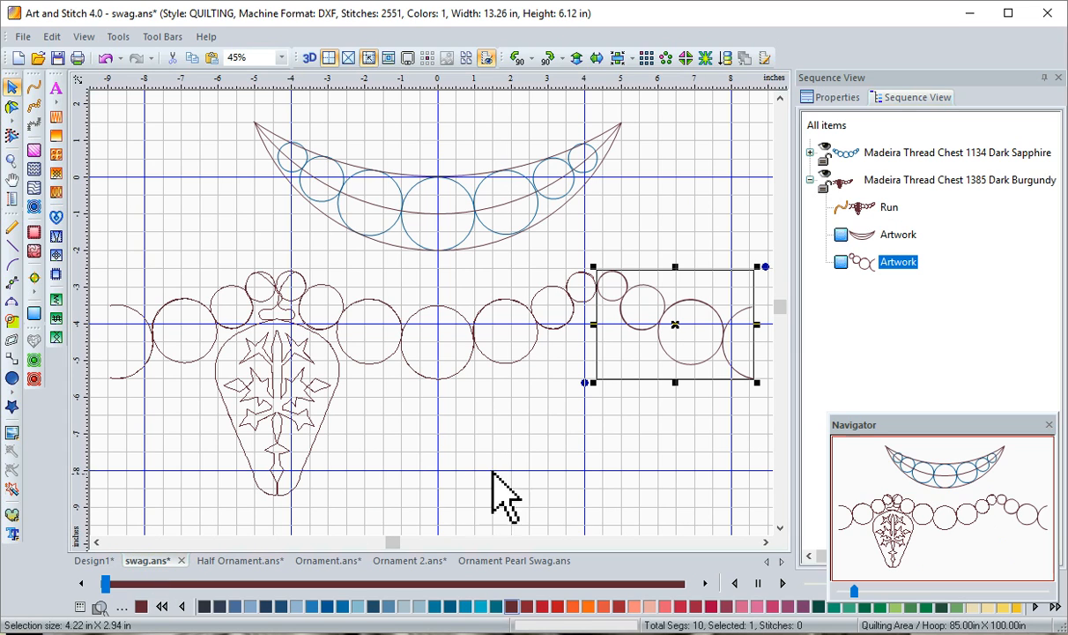
Paste the tree ornament into the swag design, place it beneath the small pearls at the right peak, and deselect it
{"action": "left_click", "coordinate": [562, 430]}
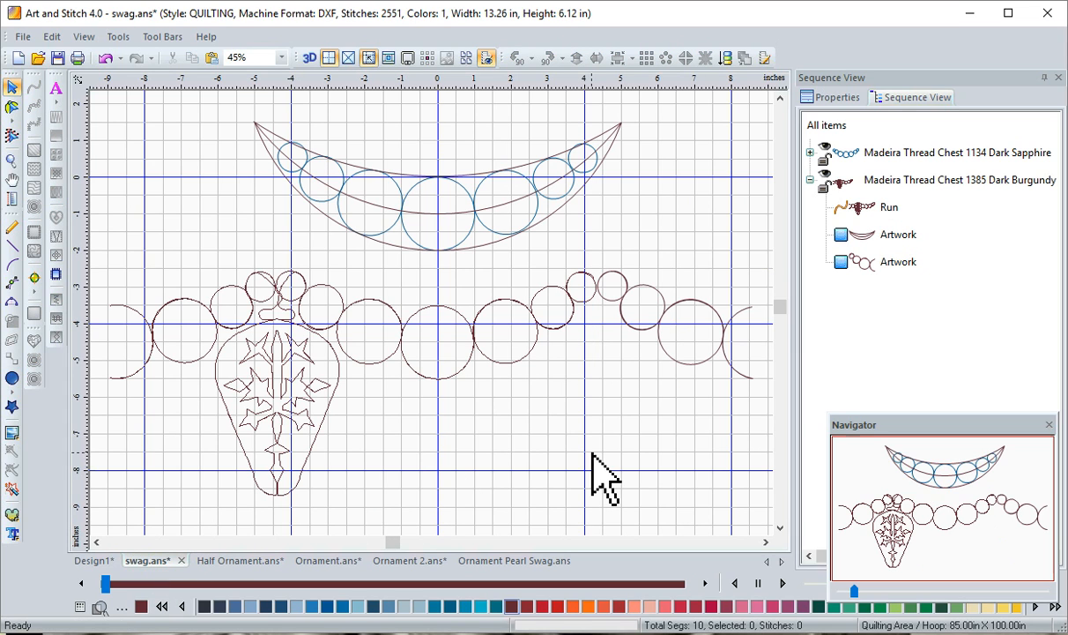
{"action": "left_click", "coordinate": [212, 58]}
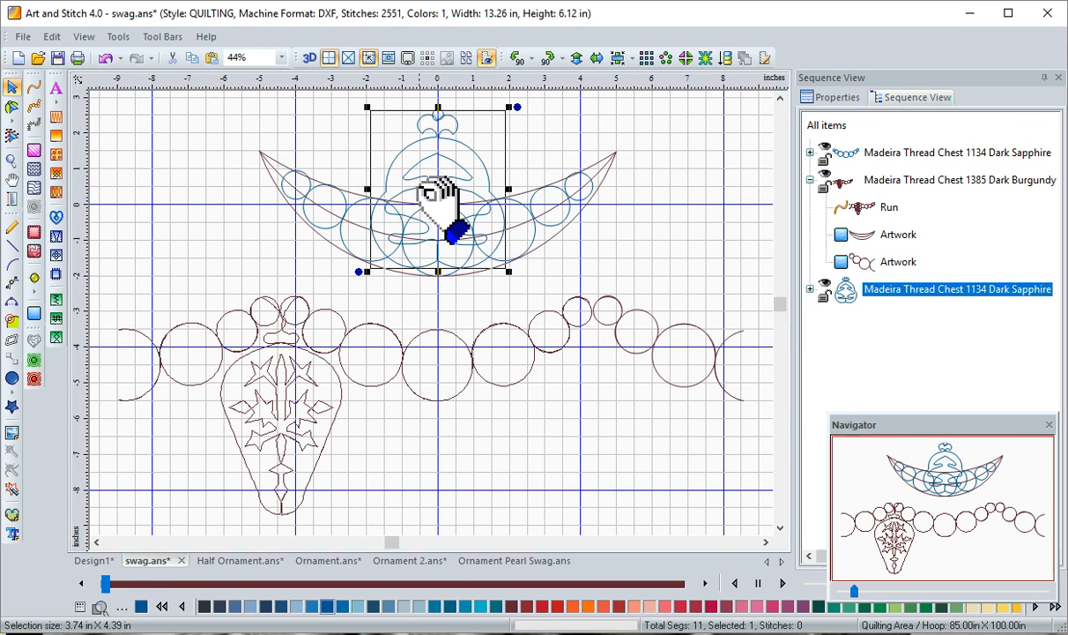
{"action": "left_click_drag", "start_coordinate": [439, 192], "coordinate": [596, 429]}
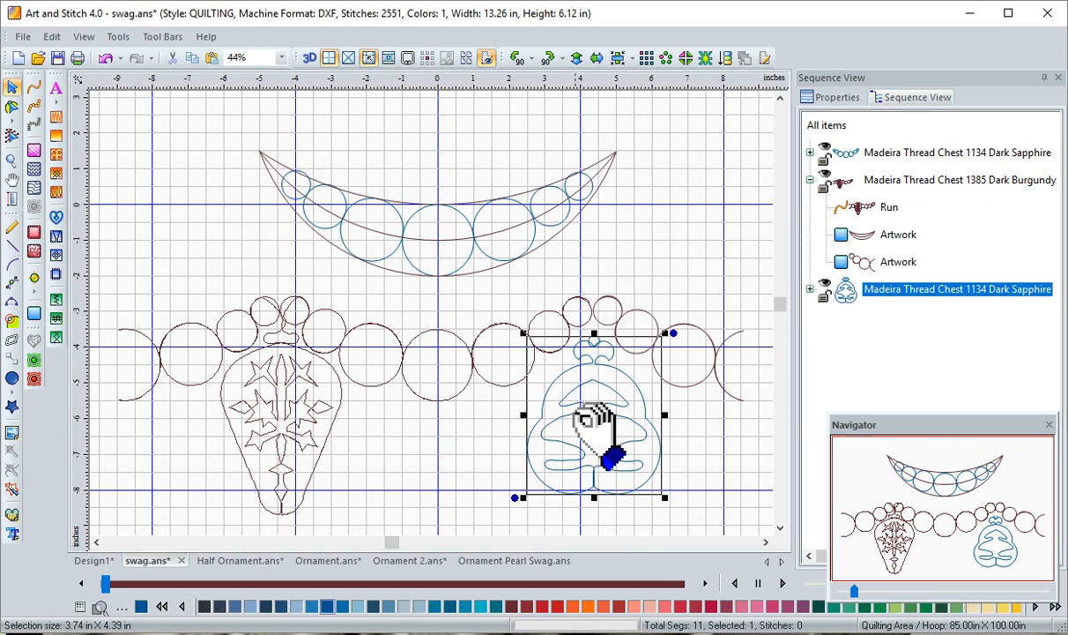
{"action": "left_click", "coordinate": [450, 451]}
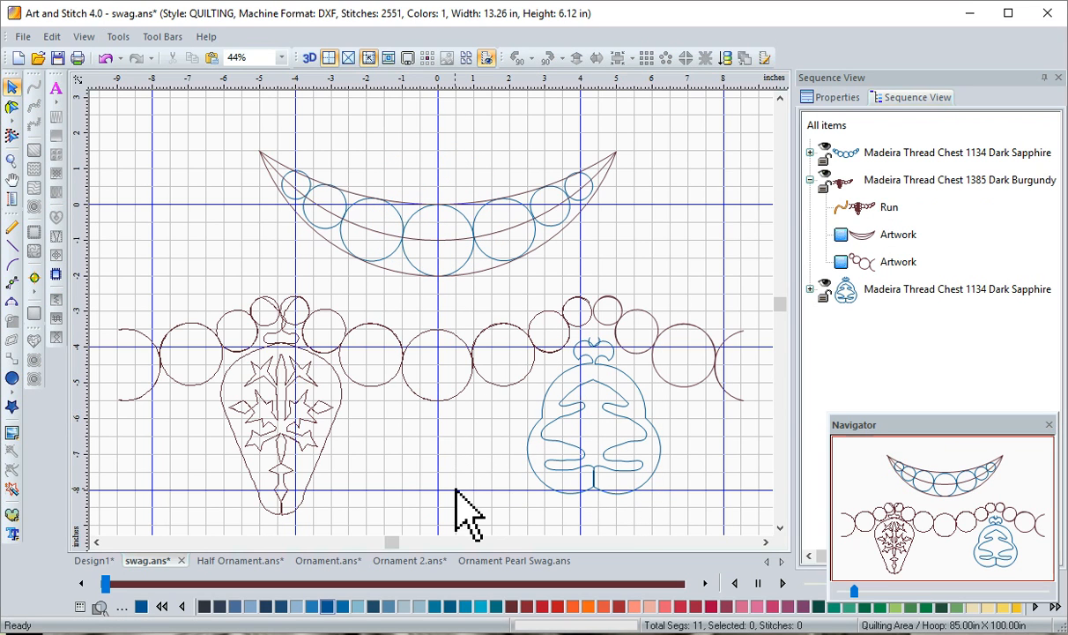